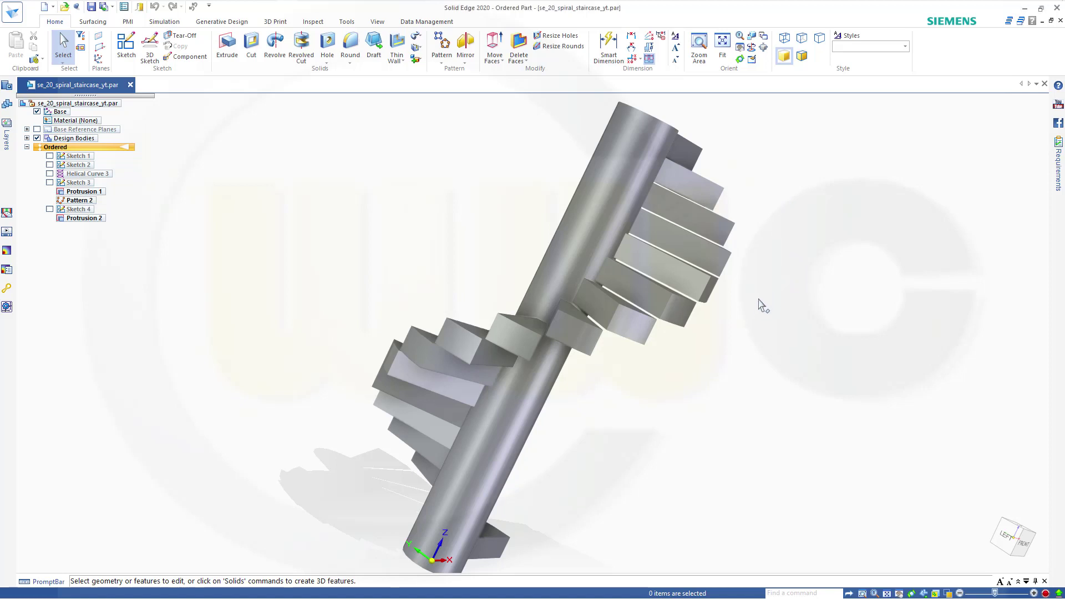
# Step: Review the staircase's variable table, then start a new blank part document, Part1
pyautogui.moveTo(761, 302); pyautogui.dragTo(652, 305, button='middle')
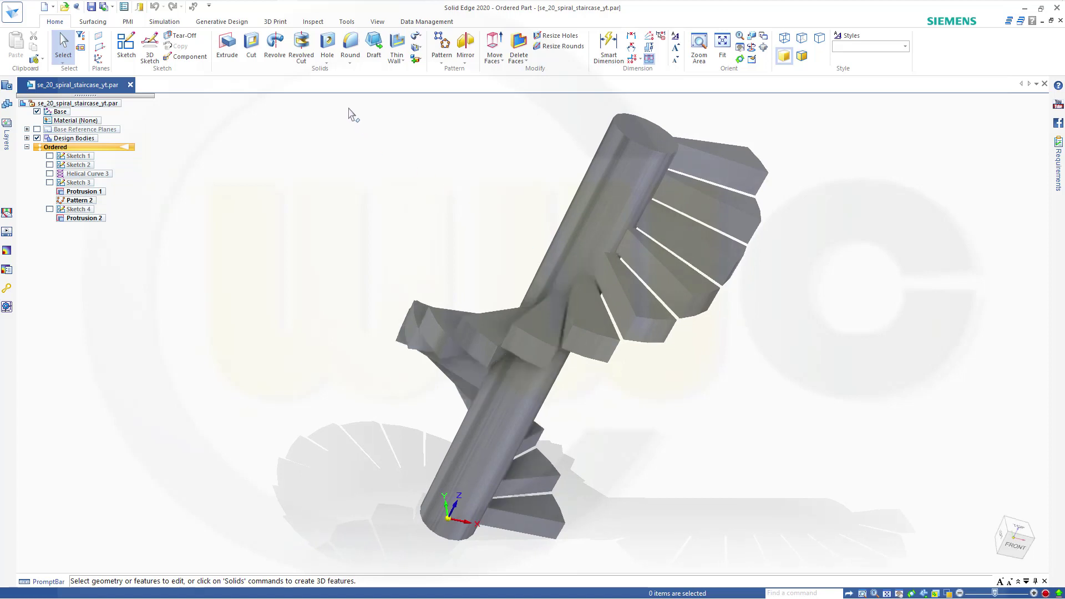
pyautogui.click(347, 23)
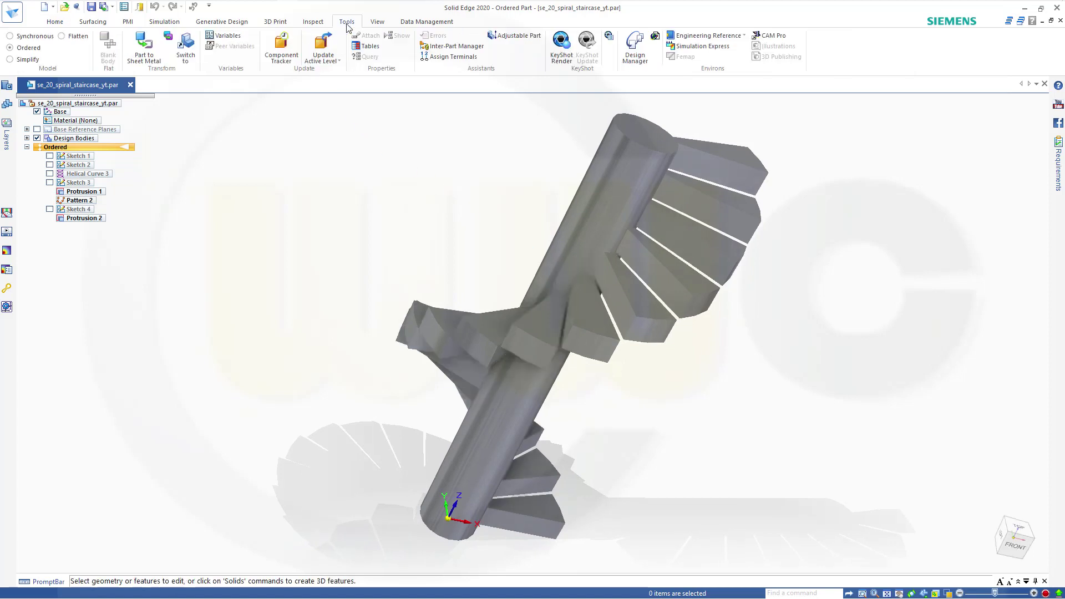
pyautogui.click(220, 36)
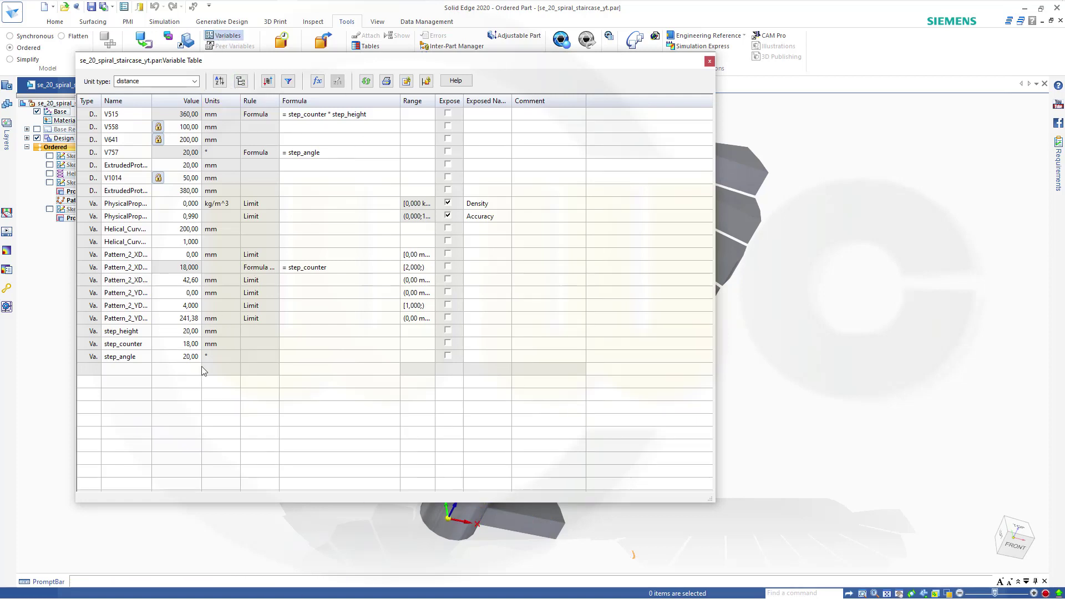
pyautogui.click(709, 61)
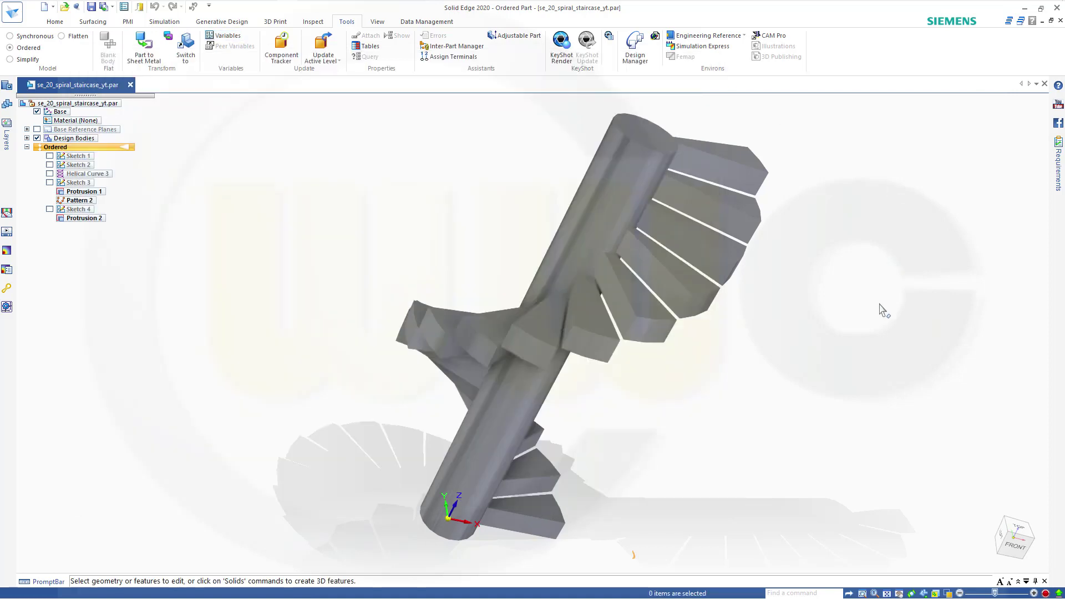
pyautogui.hotkey('ctrl', 'n')
# Step: Start a sketch on the Top plane and draw a circle centred at the origin
pyautogui.click(56, 22)
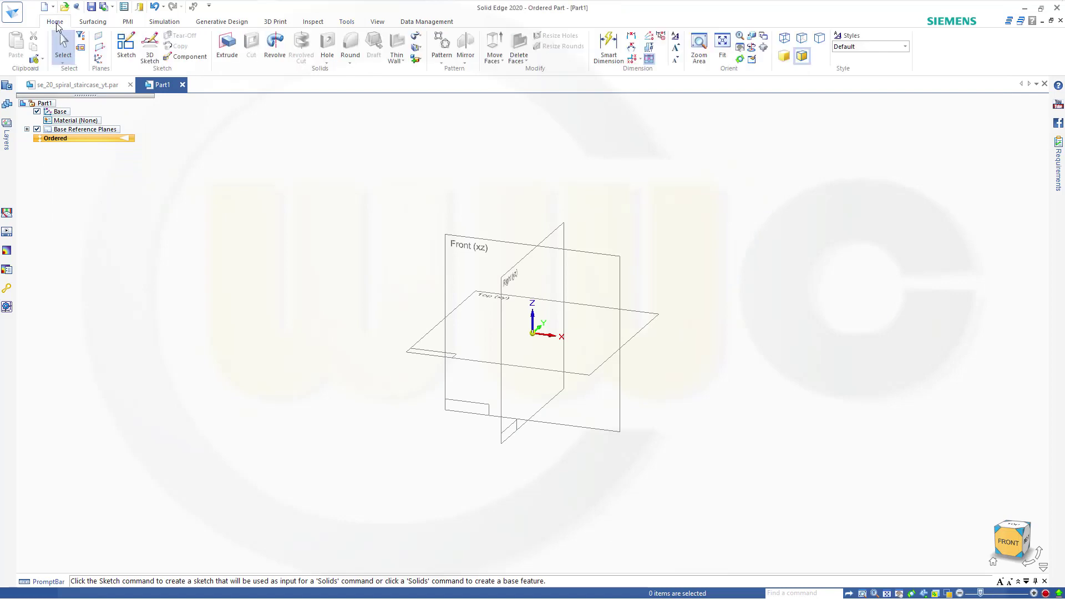
pyautogui.click(126, 44)
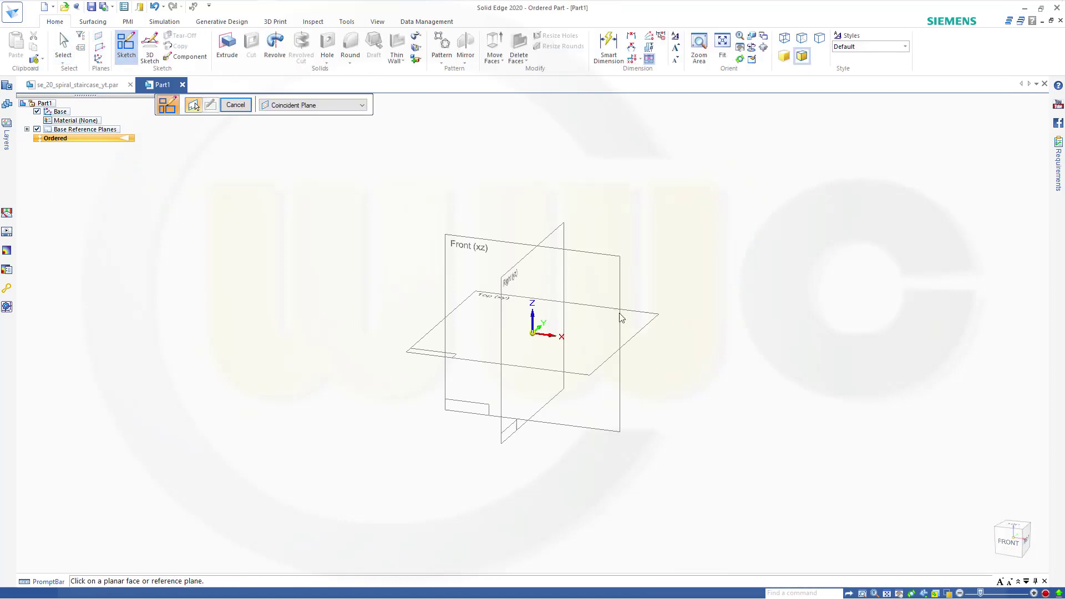
pyautogui.click(635, 335)
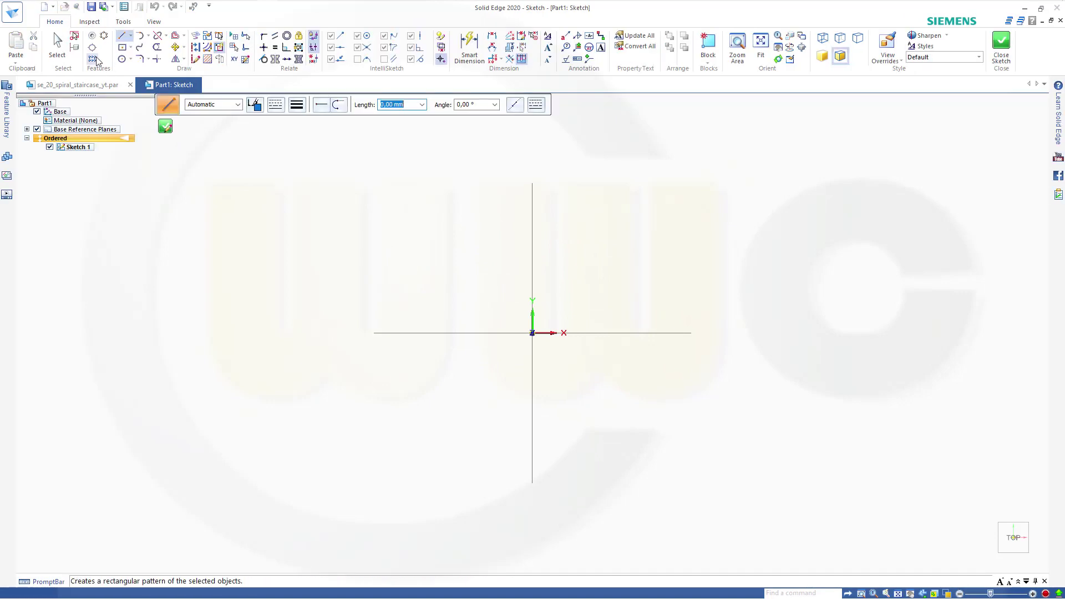
pyautogui.click(122, 59)
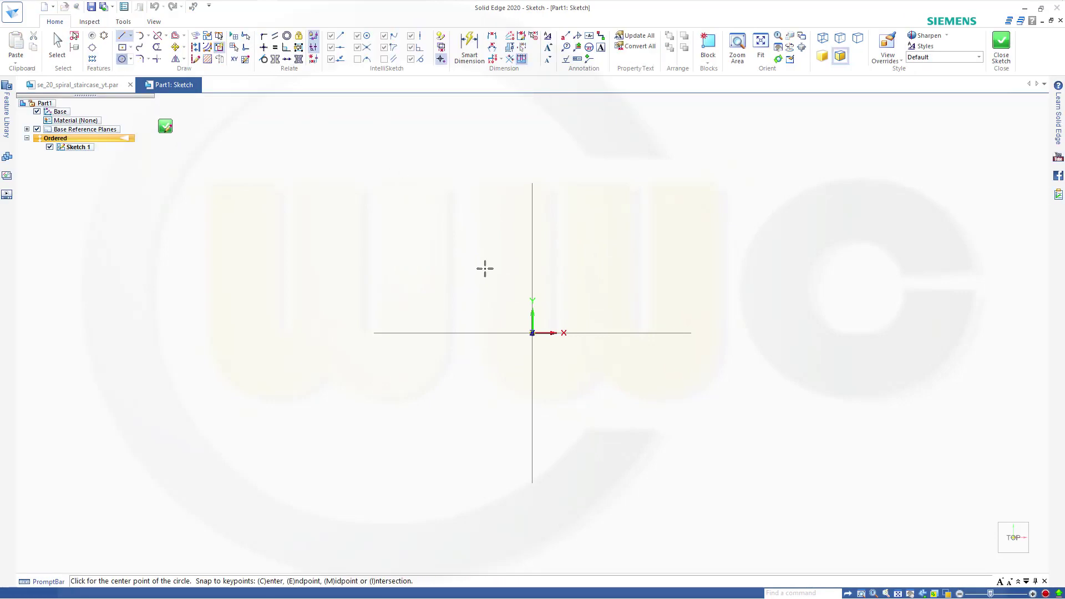
pyautogui.click(533, 333)
pyautogui.click(657, 369)
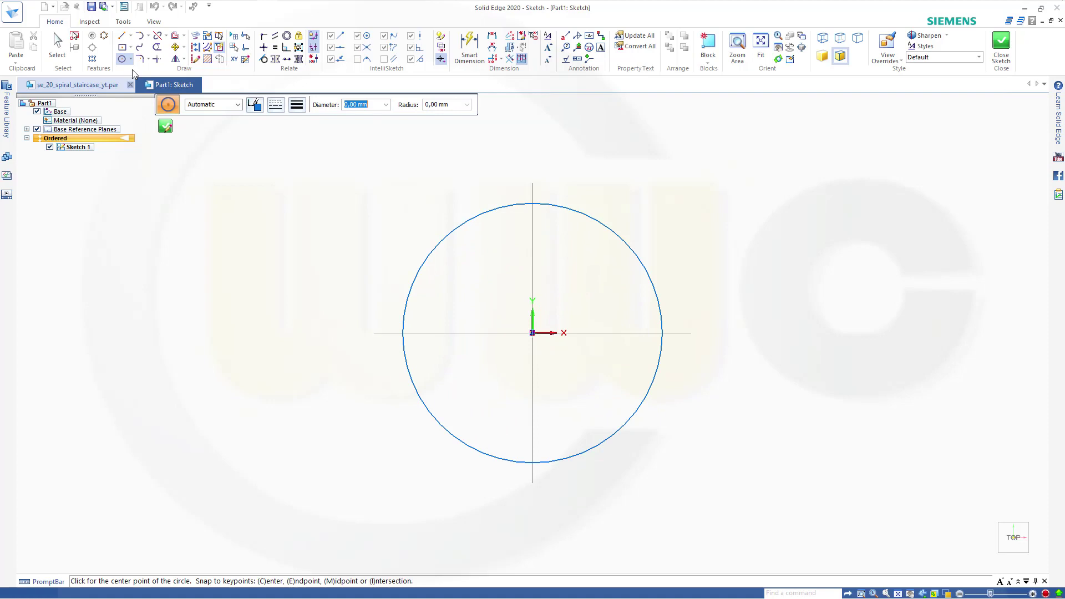
# Step: Draw a closed triangle from the circle's centre extending past the circle
pyautogui.click(121, 36)
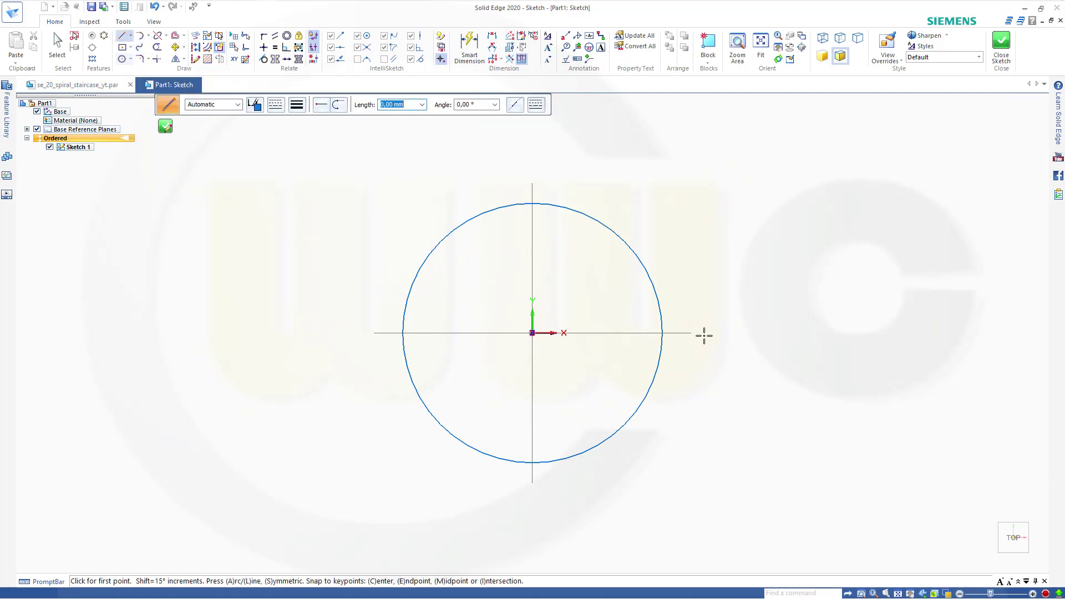
pyautogui.click(532, 333)
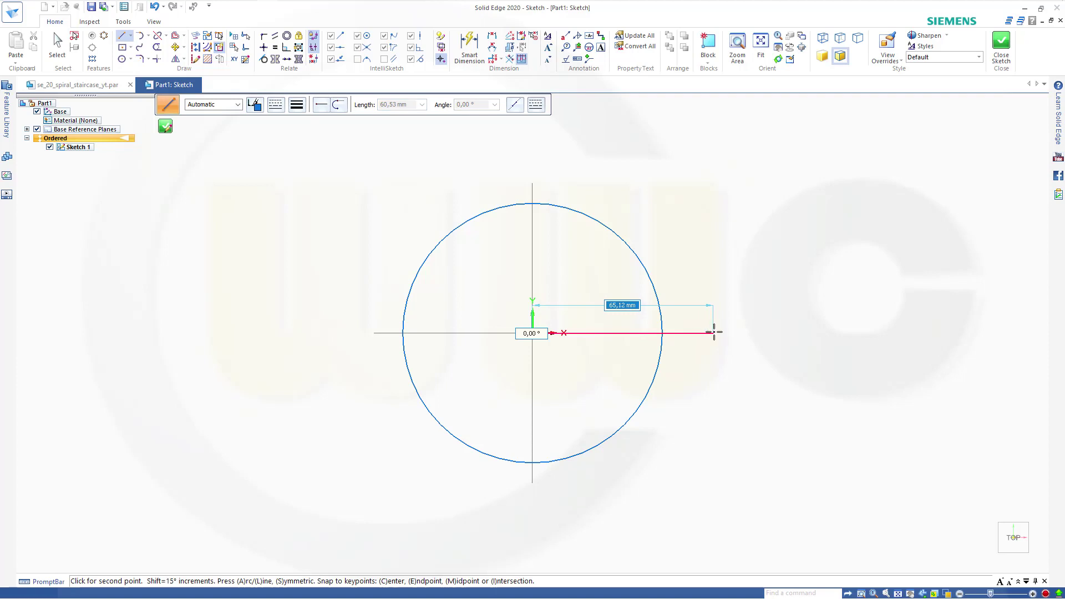
pyautogui.click(714, 333)
pyautogui.click(684, 241)
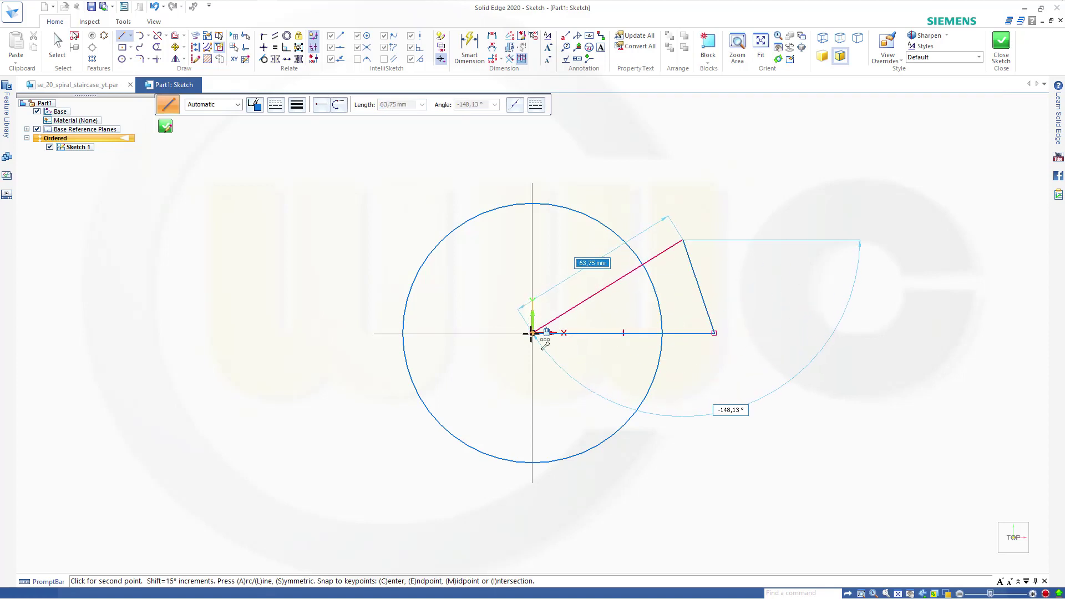
pyautogui.click(531, 333)
# Step: Set the angle between the triangle's diagonal and horizontal lines to 20°
pyautogui.press('Escape')
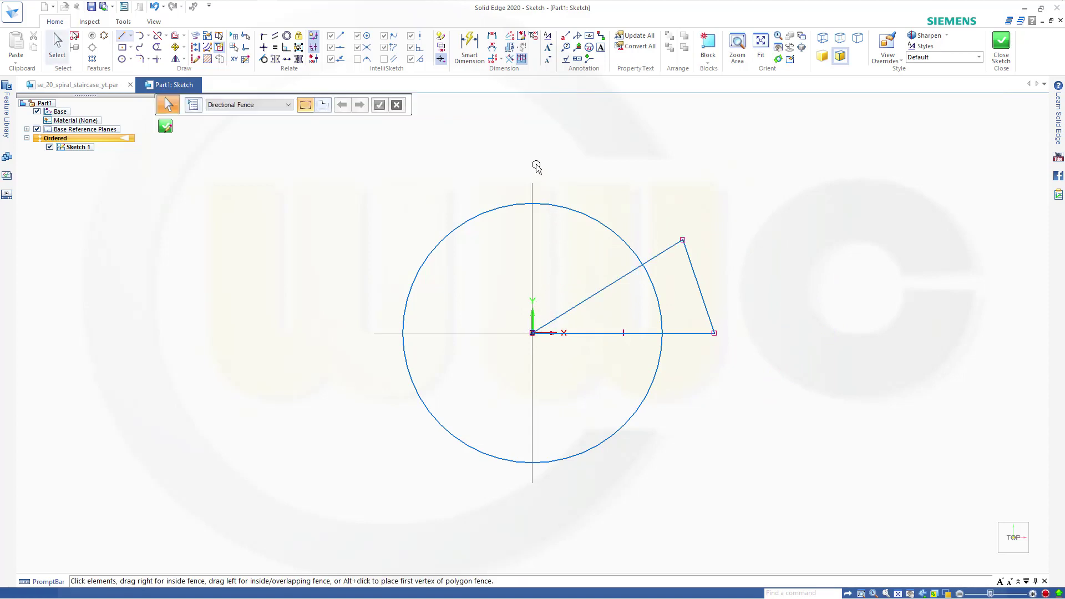
pyautogui.click(492, 48)
pyautogui.click(659, 256)
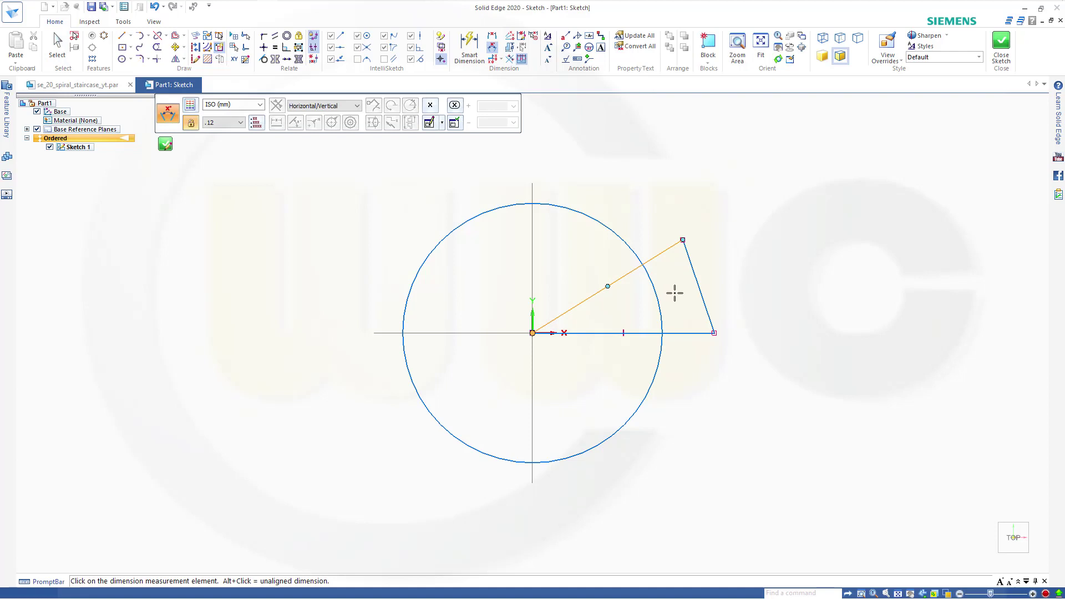
pyautogui.click(677, 333)
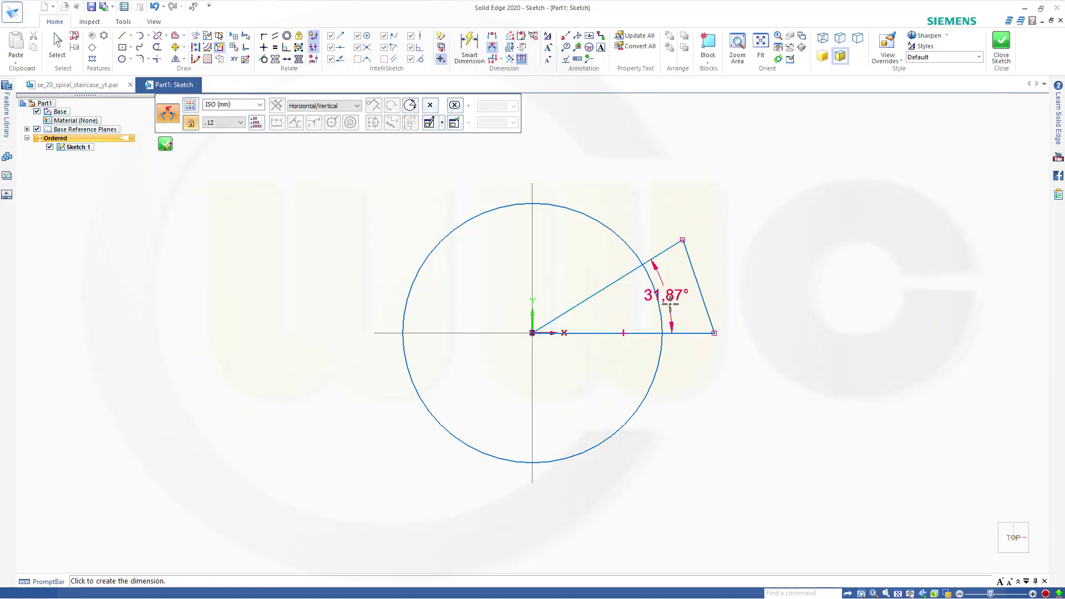
pyautogui.click(670, 283)
pyautogui.write('20')
pyautogui.press('Return')
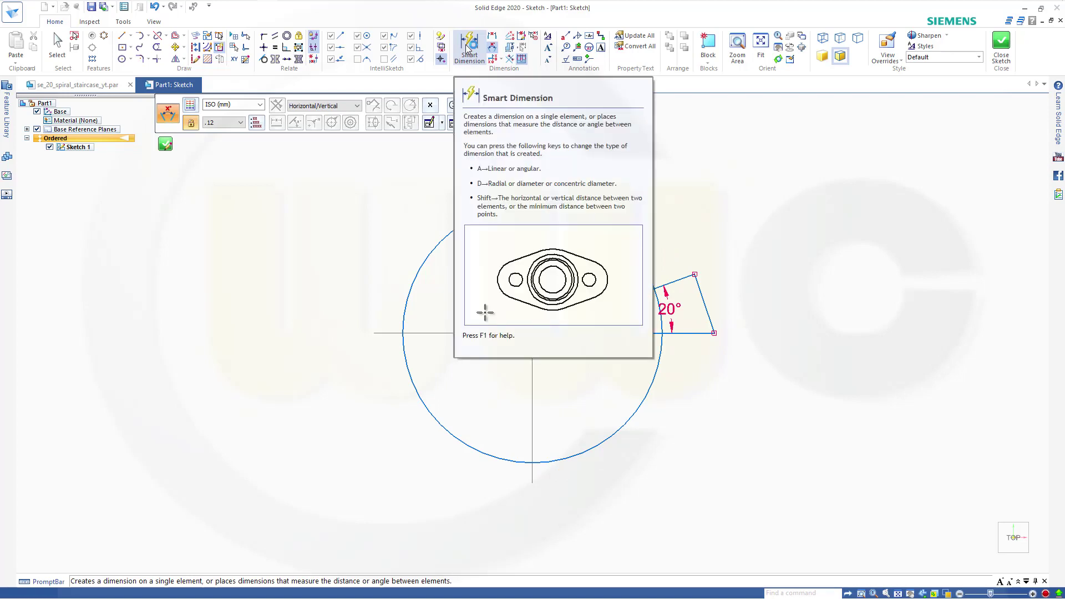
# Step: Trim the line segments outside the circle and the circle's large arc
pyautogui.click(157, 48)
pyautogui.moveTo(661, 233); pyautogui.dragTo(689, 301)
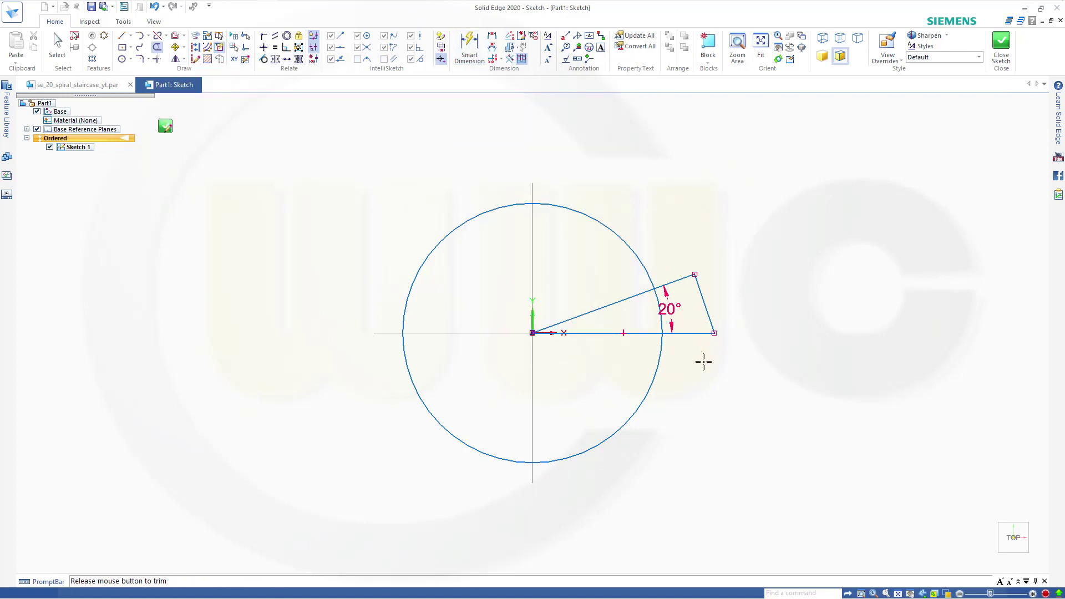
pyautogui.moveTo(704, 362)
pyautogui.mouseDown()
pyautogui.moveTo(705, 311)
pyautogui.moveTo(751, 286)
pyautogui.mouseUp()
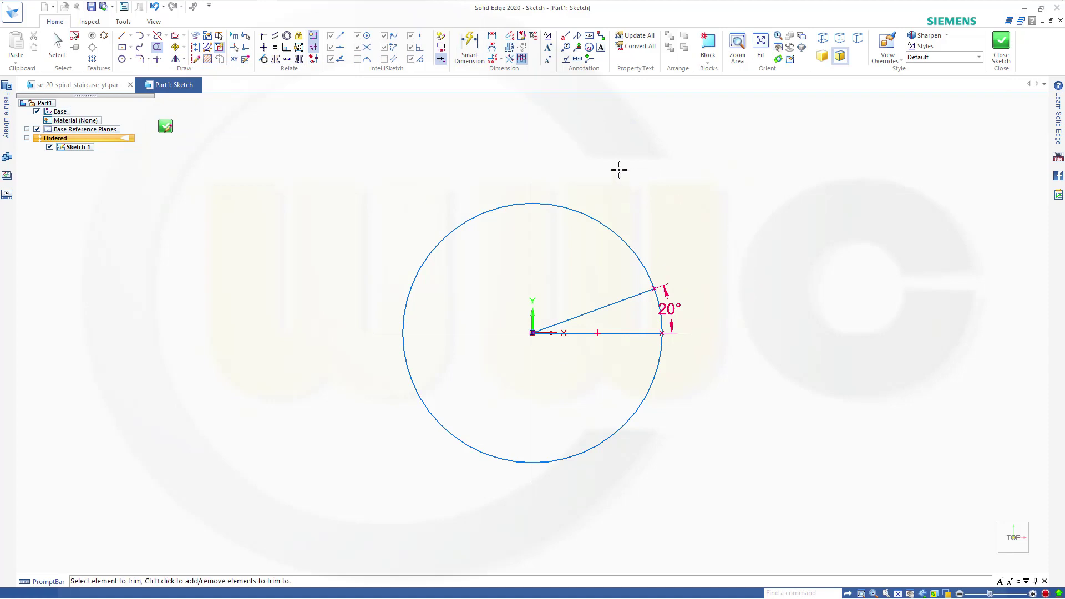
pyautogui.moveTo(482, 176); pyautogui.dragTo(490, 238)
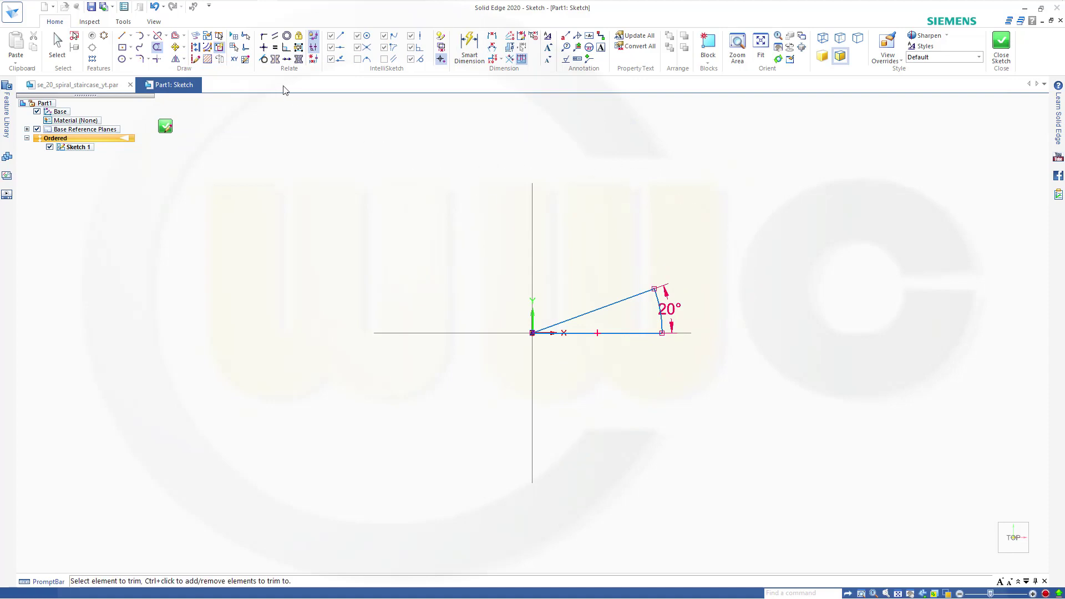
# Step: Dimension the wedge's arc to radius 100
pyautogui.click(470, 47)
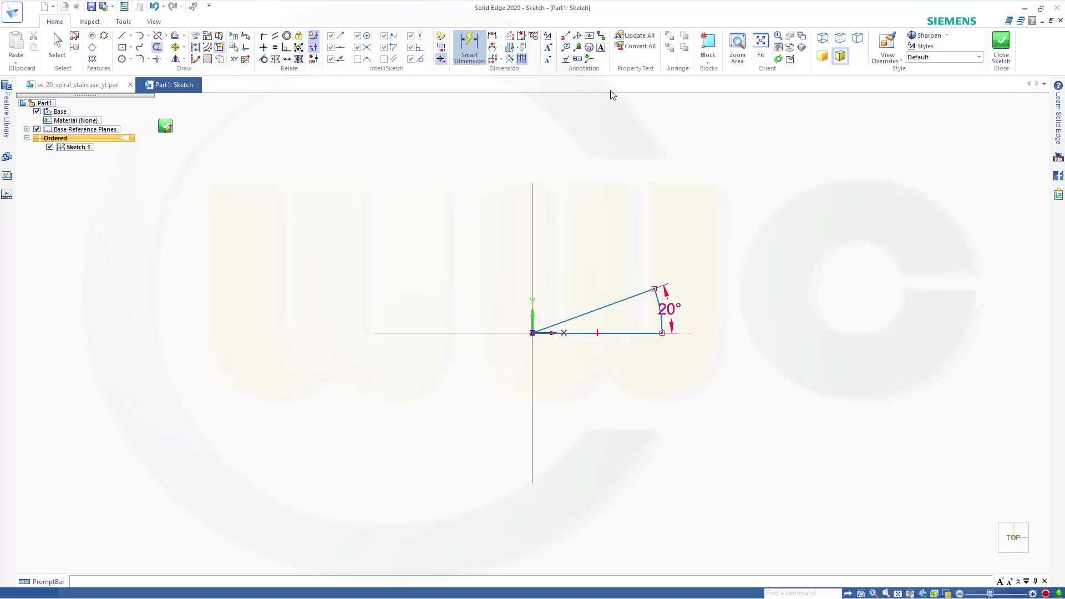
pyautogui.click(659, 294)
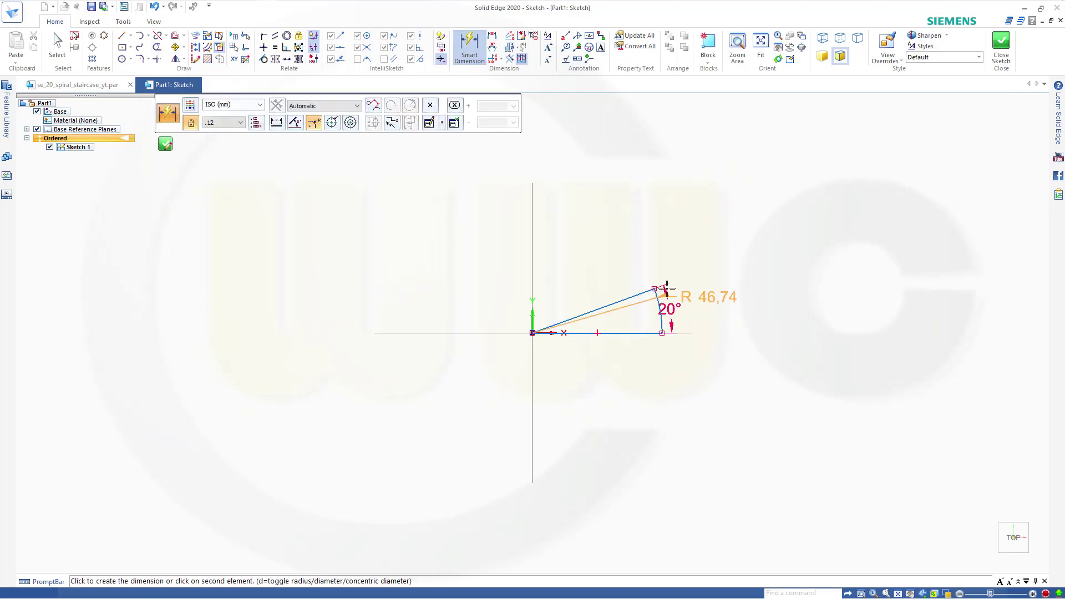
pyautogui.click(720, 226)
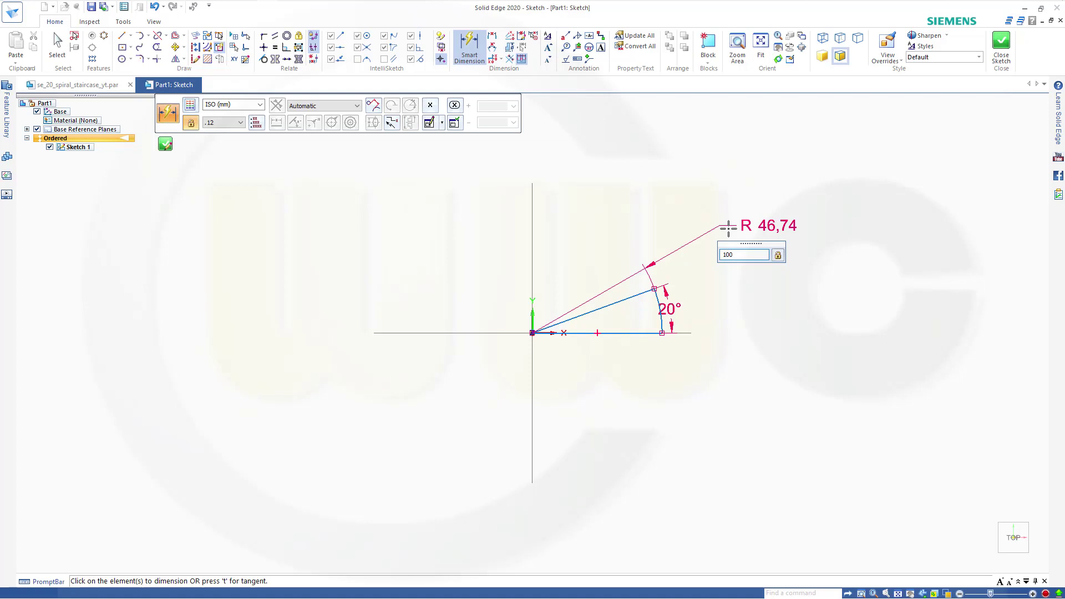
pyautogui.press('Return')
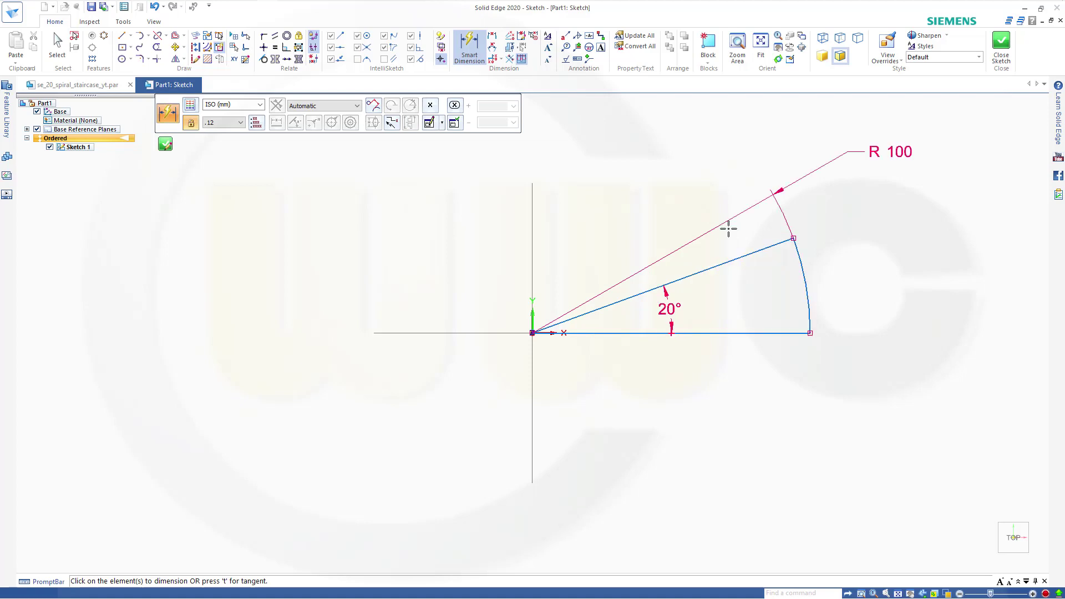
# Step: Close the sketch and extrude the wedge profile 20 mm into Protrusion 1
pyautogui.click(1002, 47)
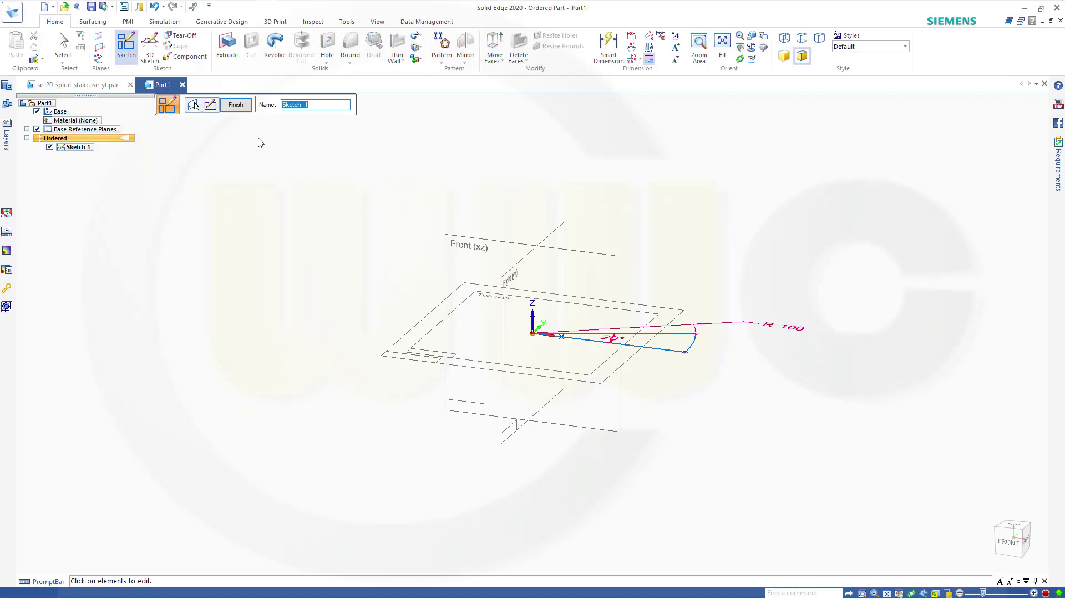
pyautogui.click(242, 106)
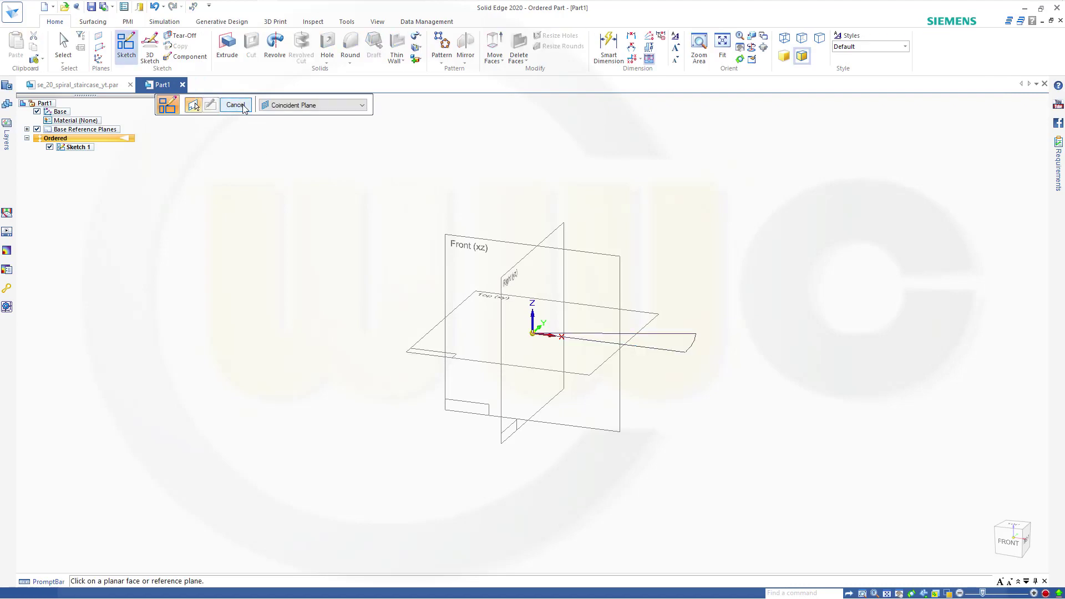
pyautogui.click(227, 47)
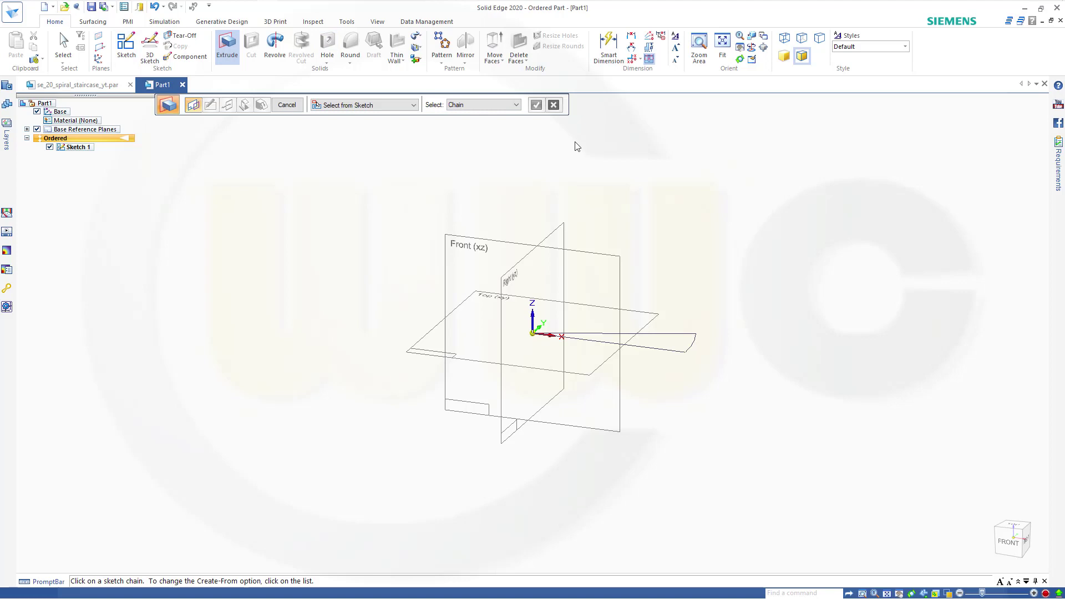
pyautogui.click(668, 341)
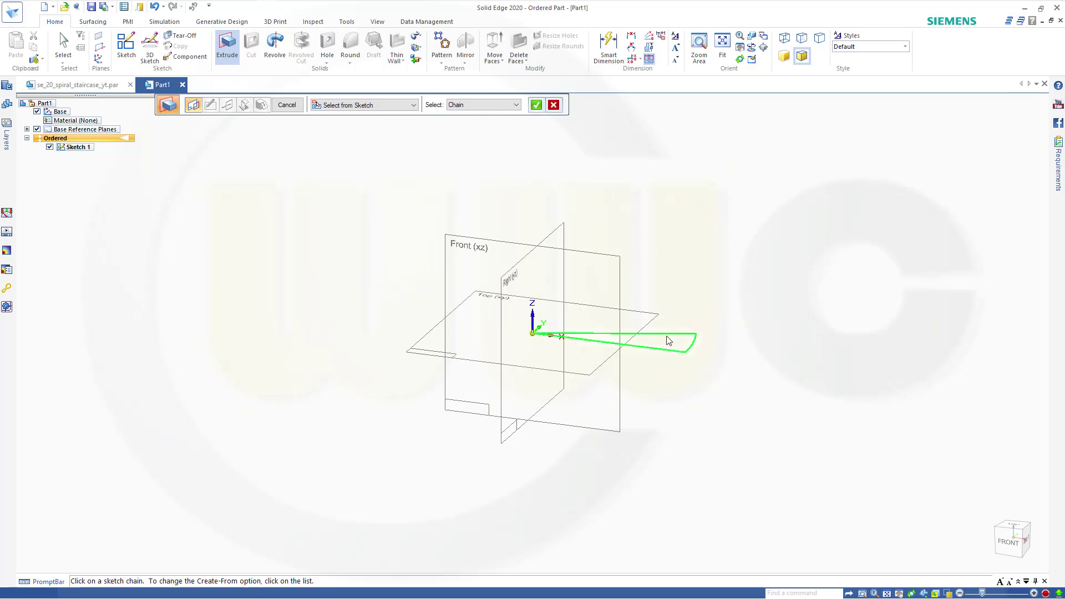
pyautogui.rightClick(672, 234)
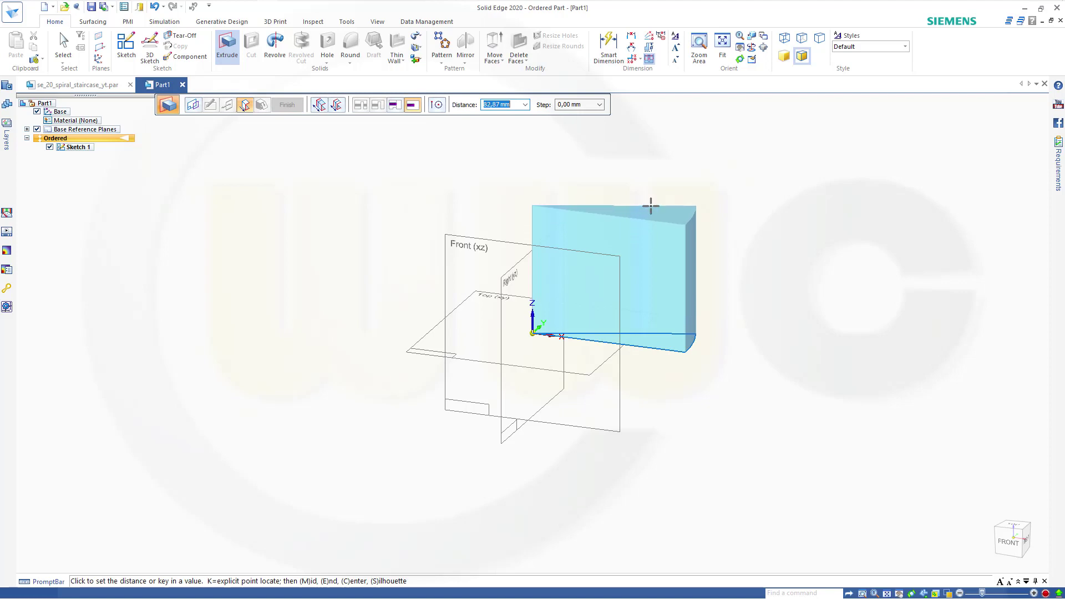
pyautogui.press('Return')
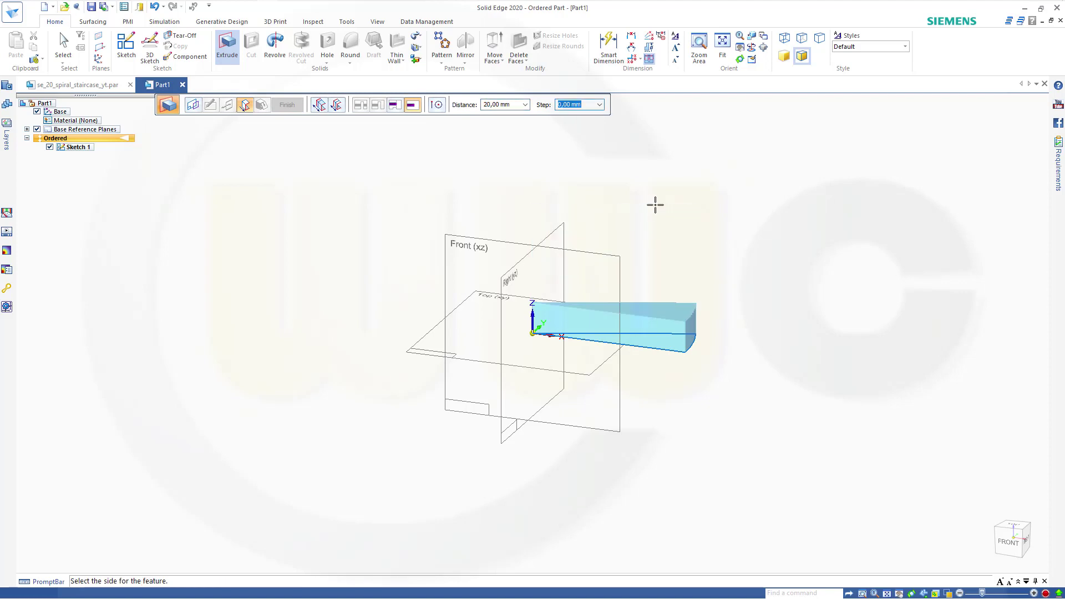
pyautogui.click(655, 204)
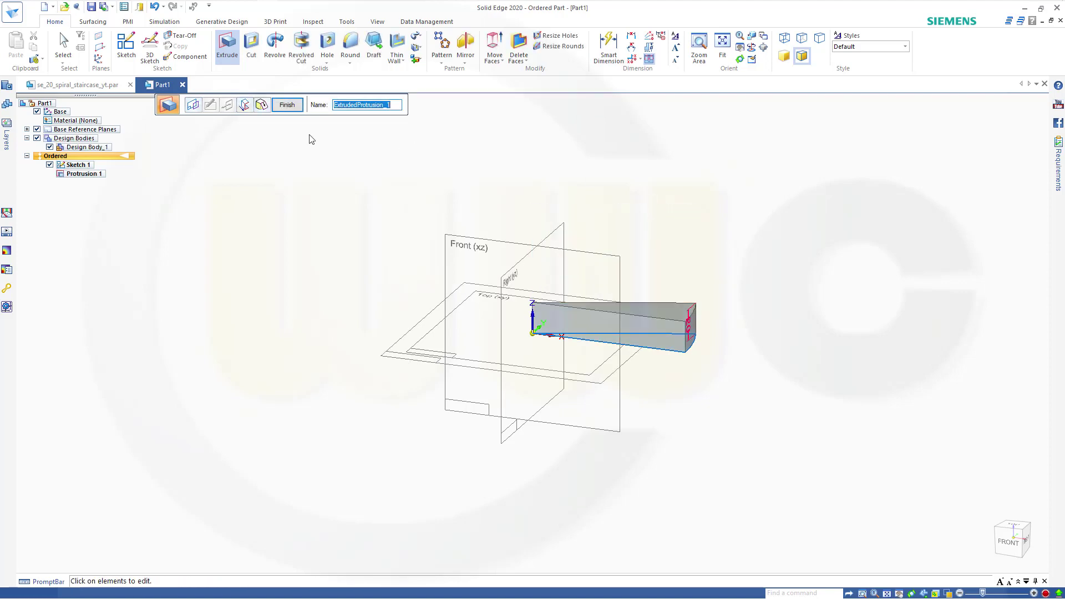
pyautogui.click(286, 106)
pyautogui.click(286, 106)
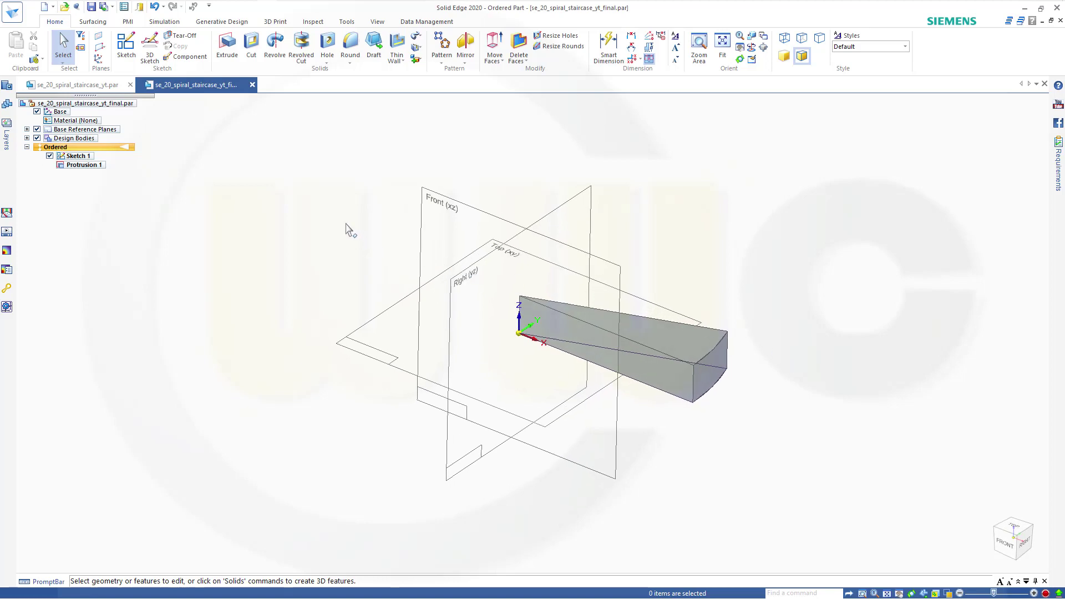
# Step: Sketch a vertical line rising from the origin on the Front (xz) plane
pyautogui.moveTo(346, 226); pyautogui.dragTo(347, 217, button='middle')
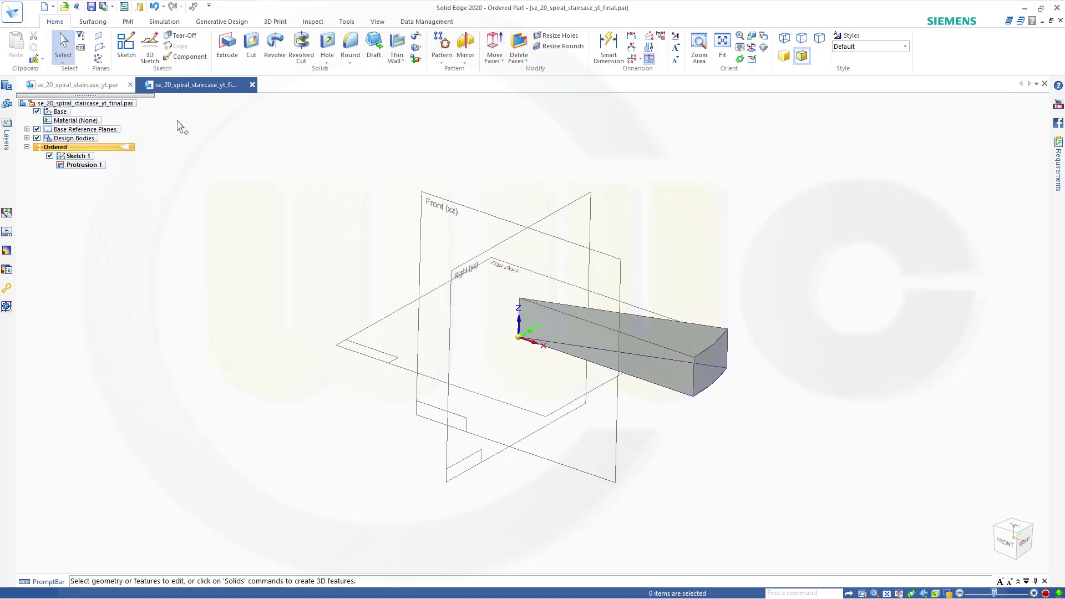
pyautogui.click(127, 47)
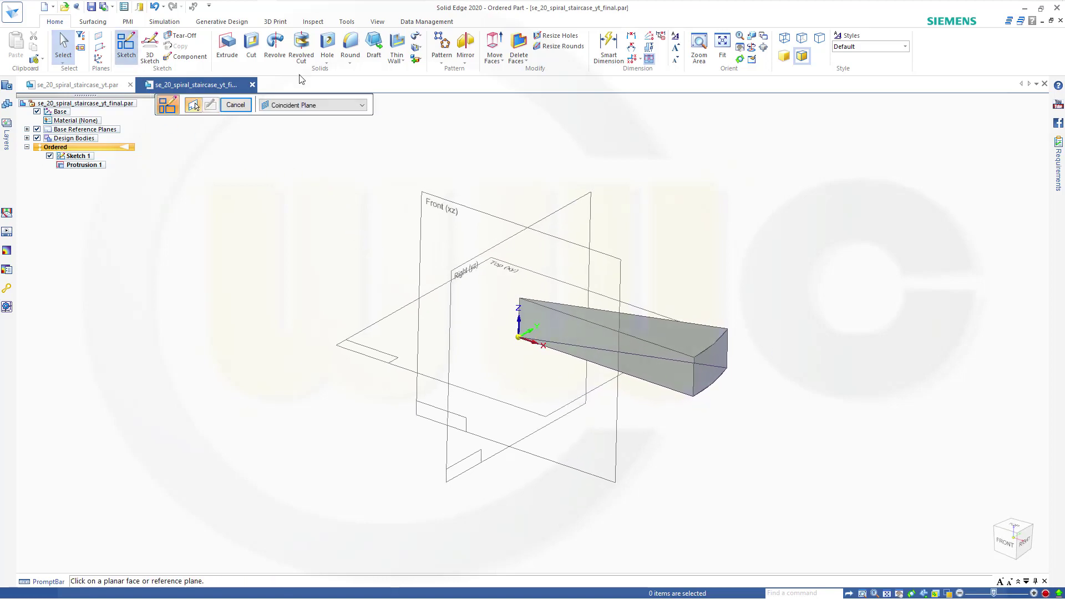
pyautogui.click(475, 209)
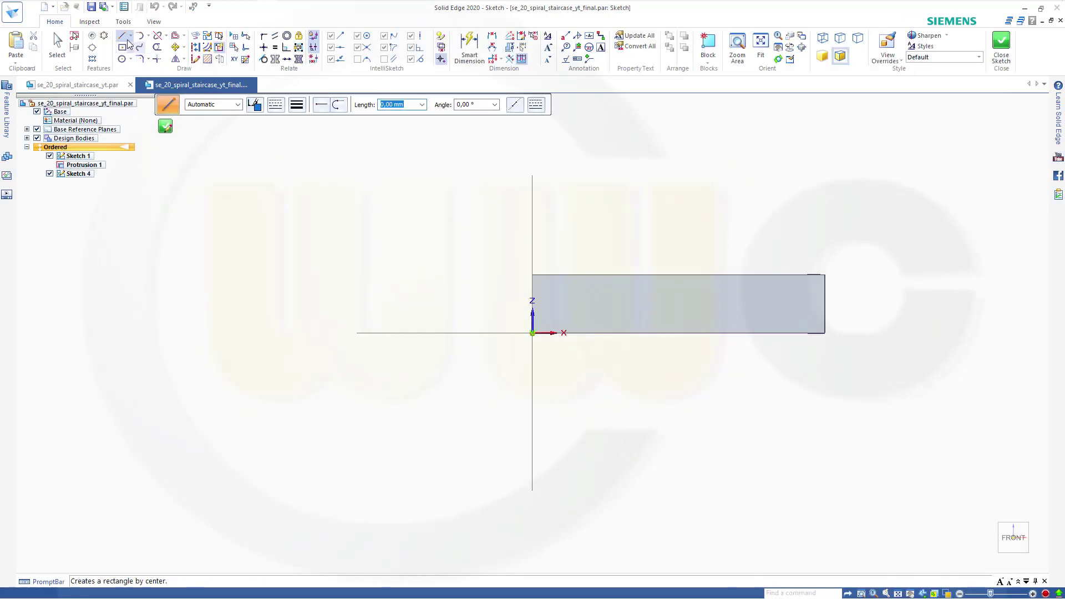
pyautogui.click(123, 36)
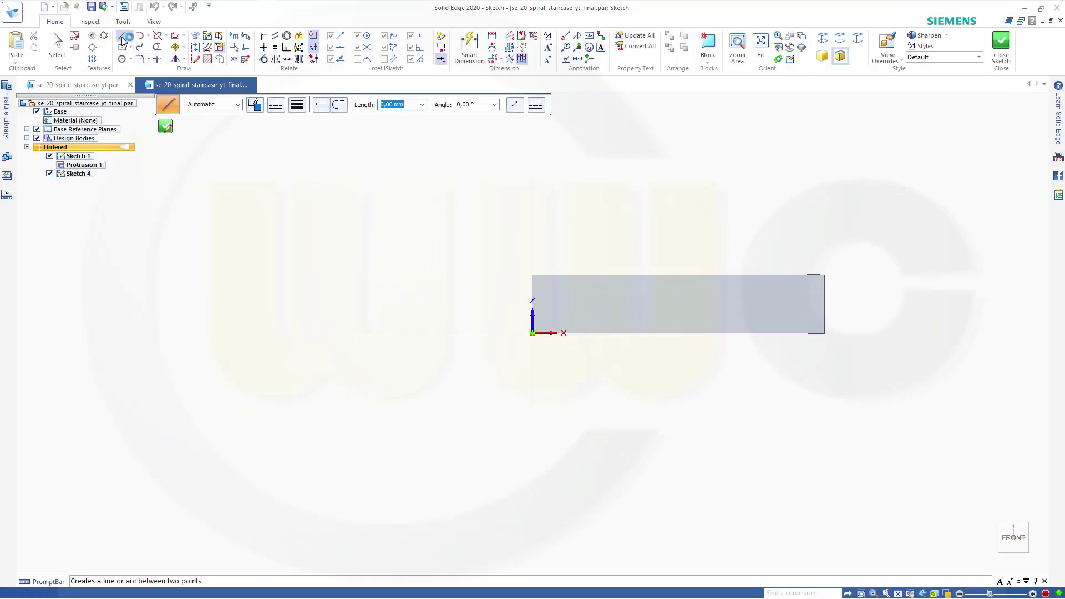
pyautogui.click(533, 333)
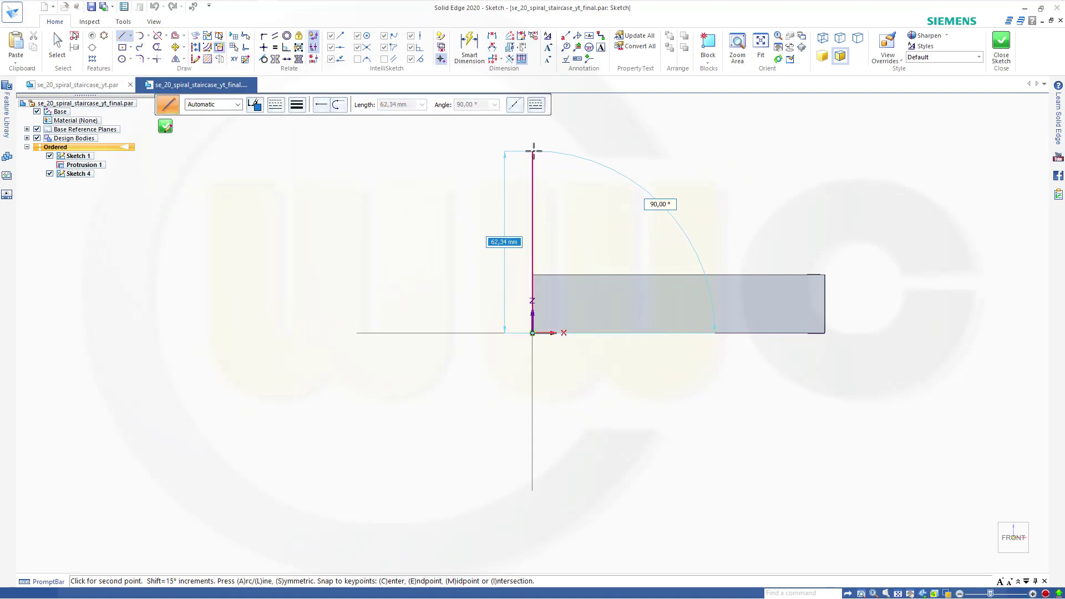
pyautogui.click(533, 151)
pyautogui.press('Escape')
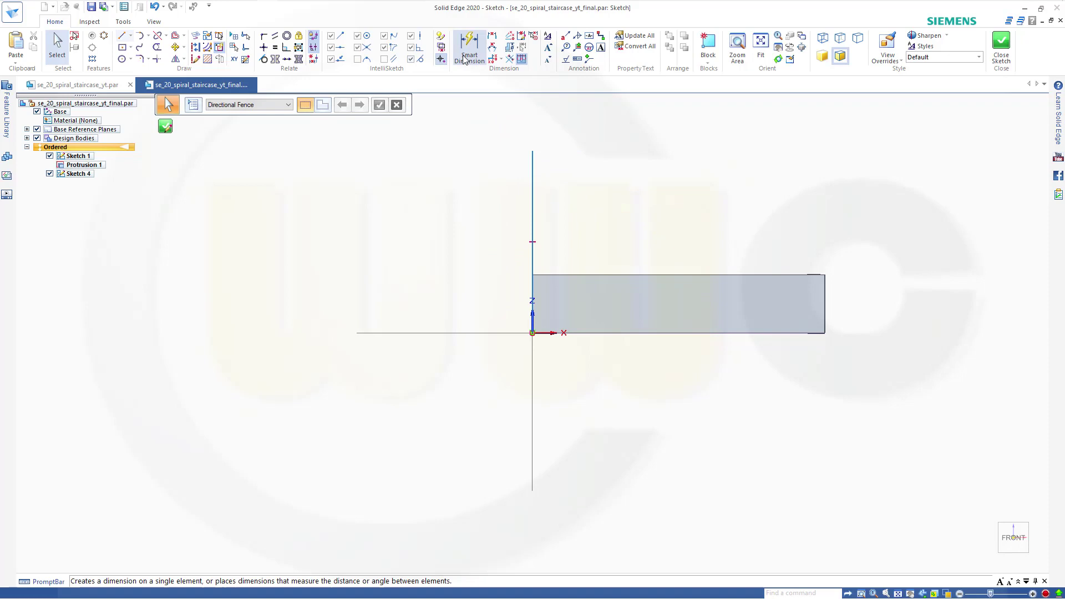
# Step: Dimension the vertical line to 360 and close the sketch
pyautogui.click(469, 47)
pyautogui.click(533, 205)
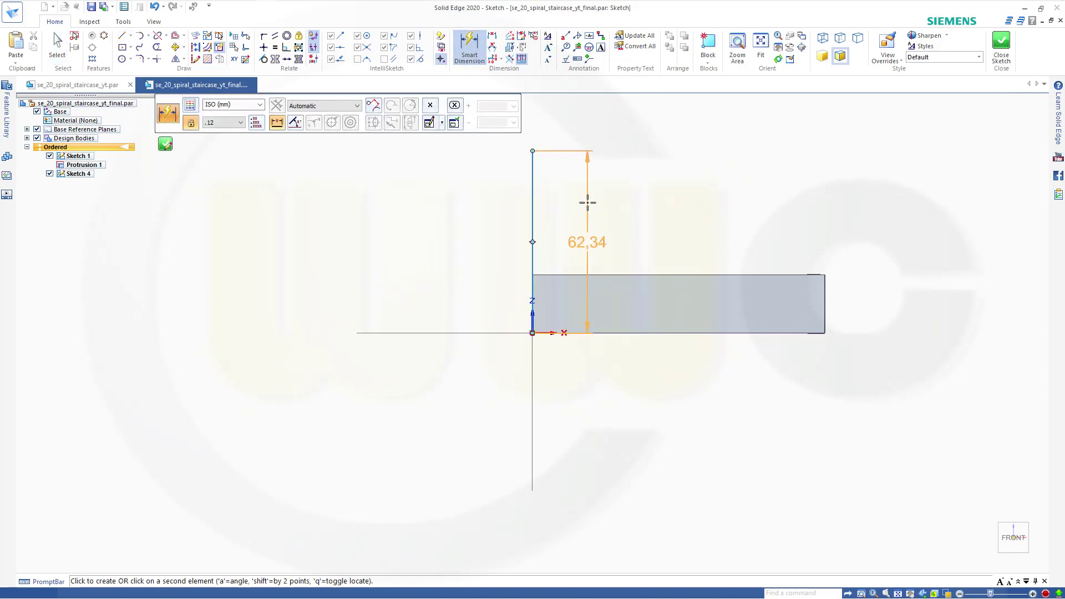
pyautogui.click(576, 214)
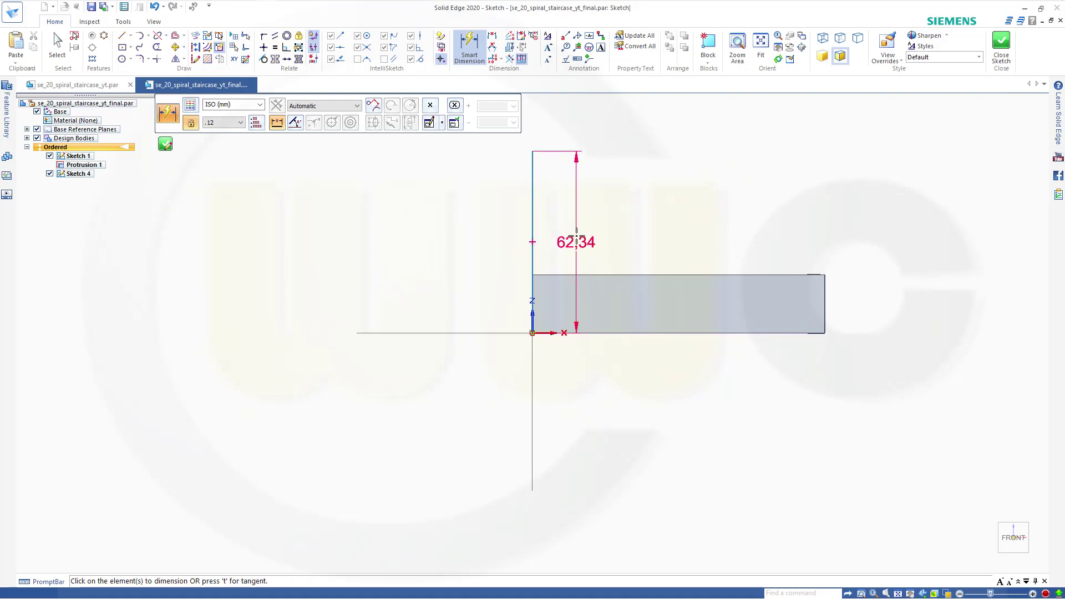
pyautogui.write('360')
pyautogui.press('Return')
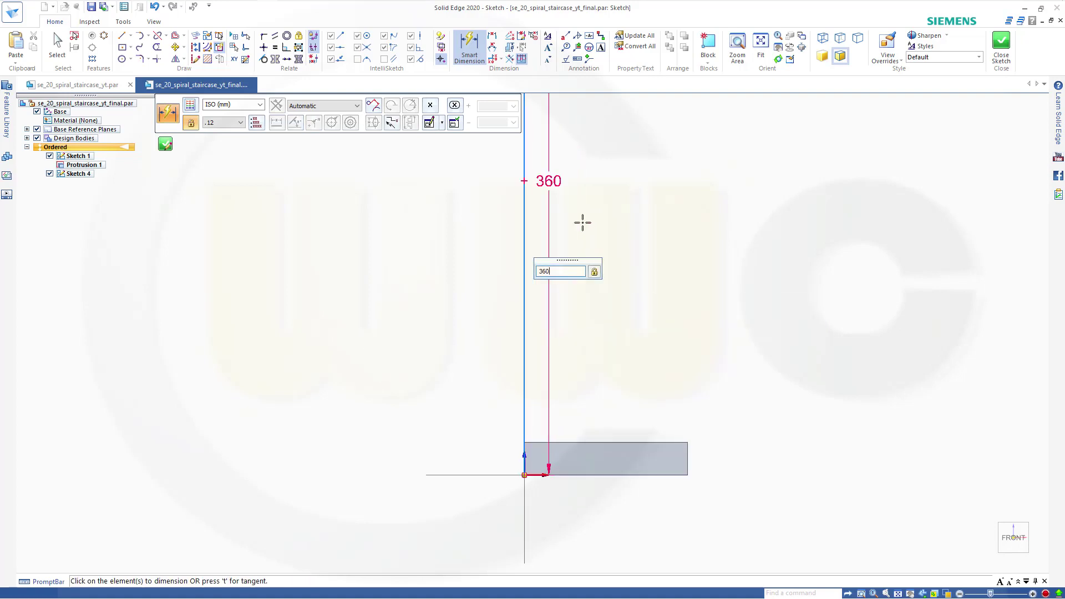
pyautogui.click(1002, 47)
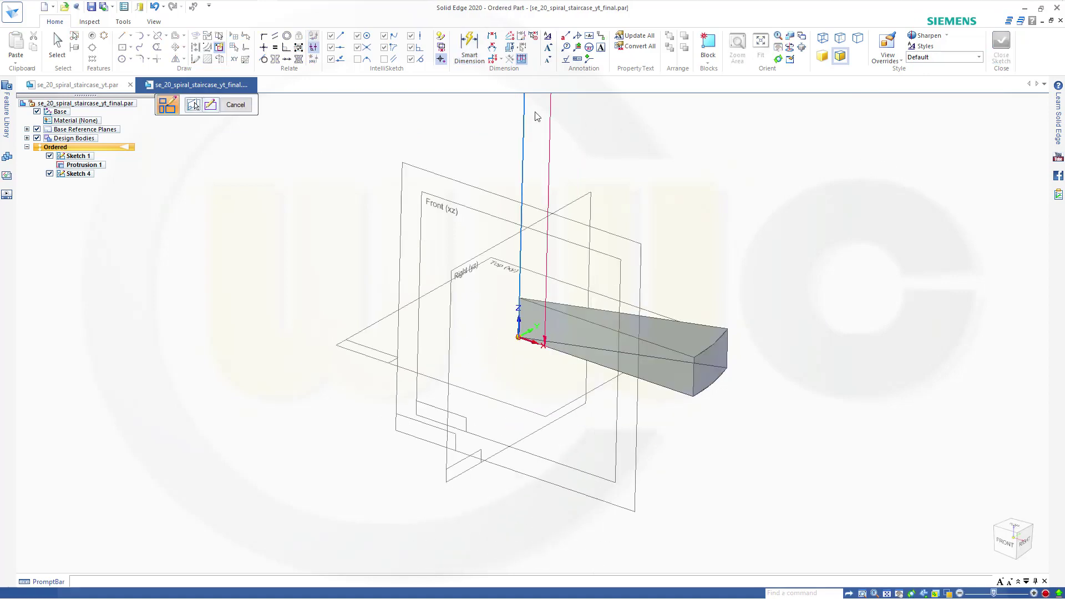
# Step: Finish Sketch 4 and pick its vertical line as the helical curve's axis
pyautogui.click(238, 105)
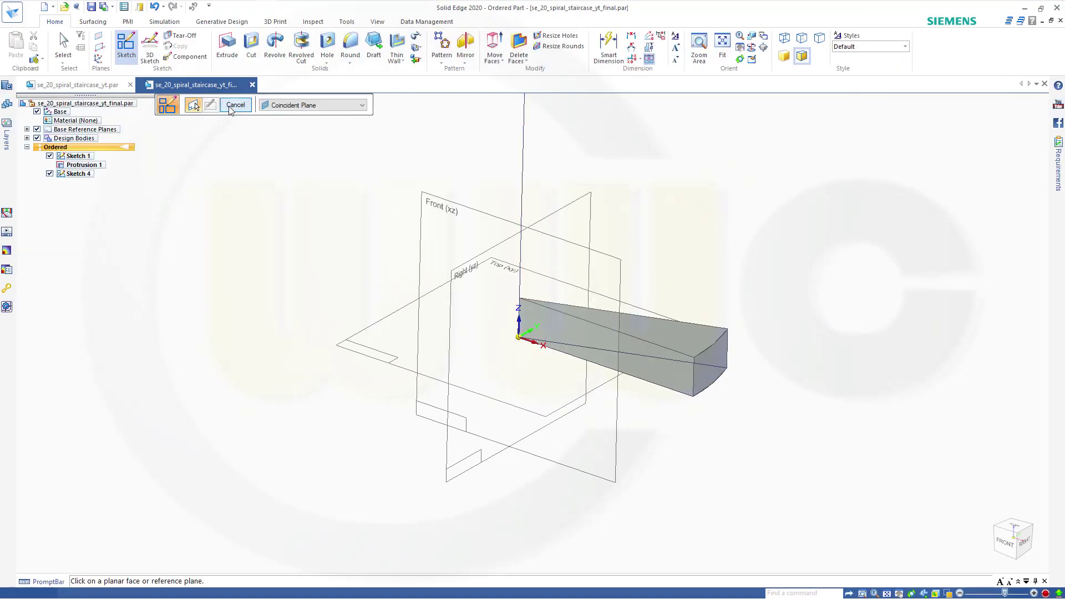
pyautogui.press('Escape')
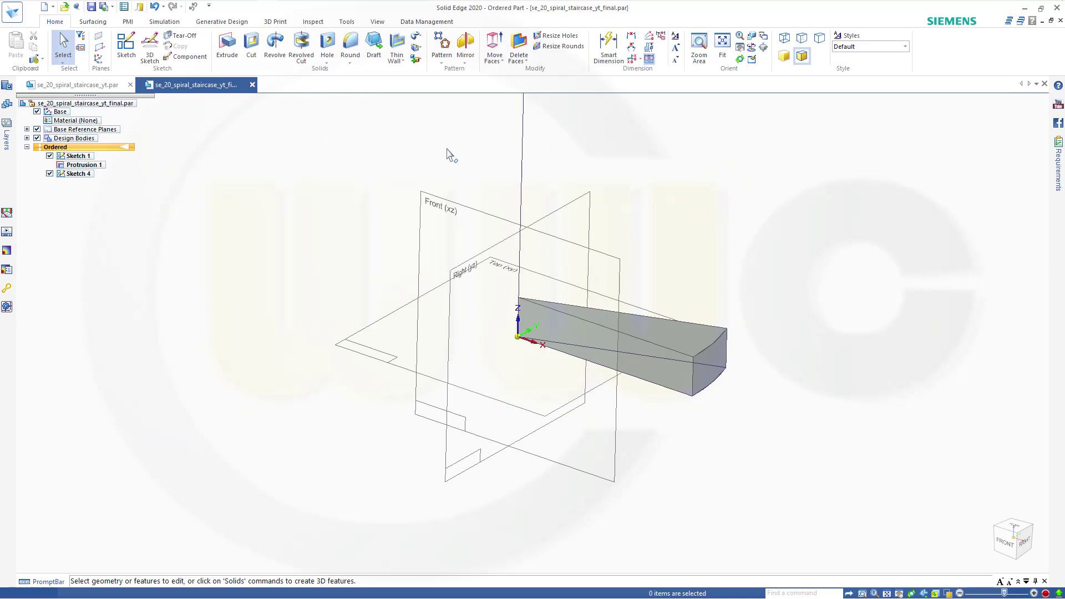
pyautogui.click(95, 25)
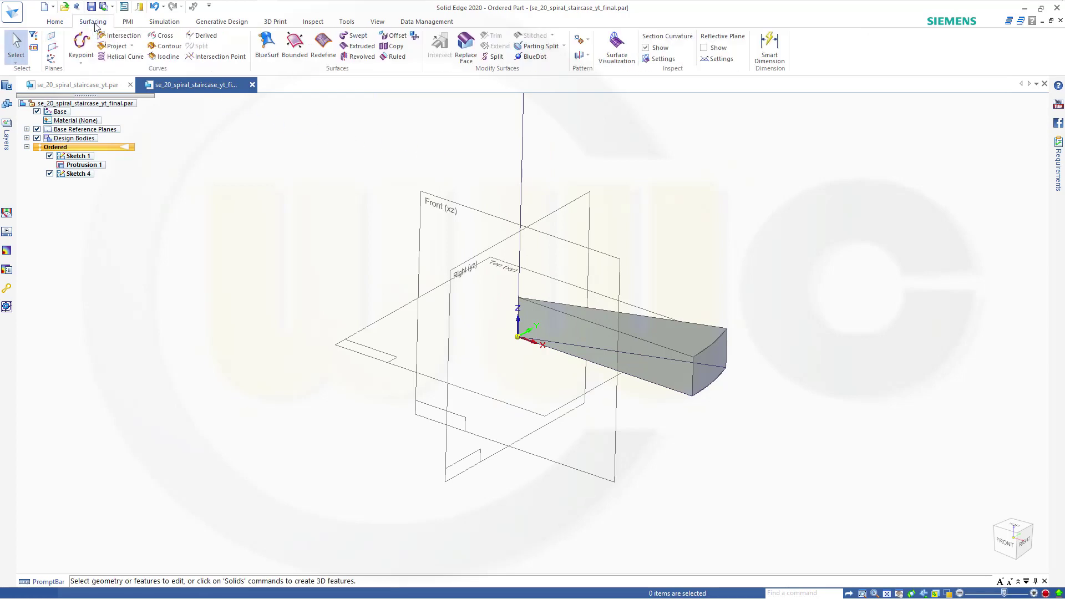
pyautogui.click(120, 56)
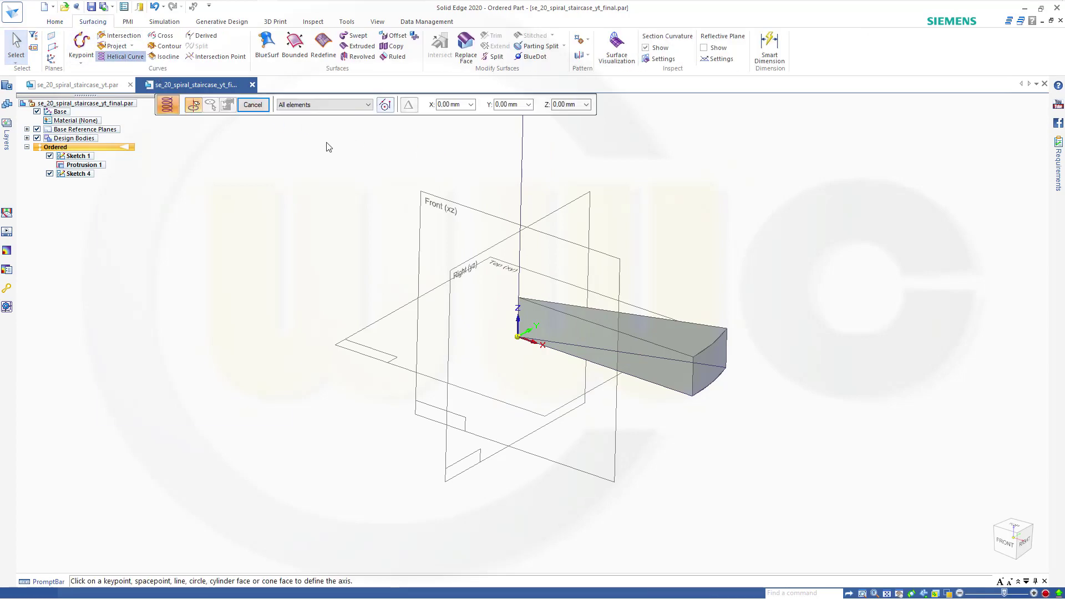
pyautogui.scroll(-4, 412, 155)
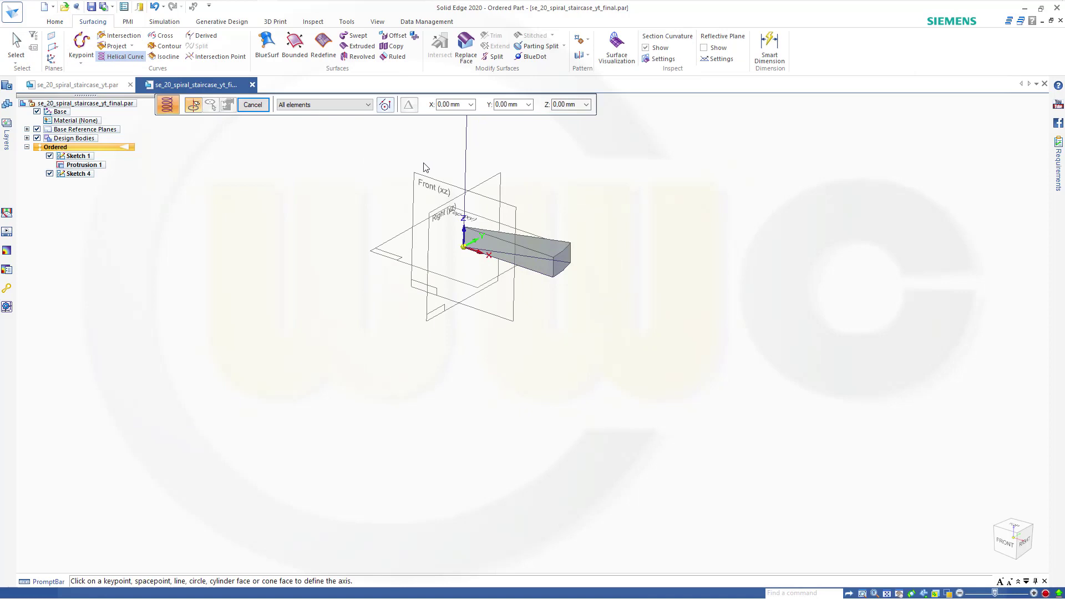
pyautogui.keyDown('shift'); pyautogui.moveTo(423, 178); pyautogui.dragTo(423, 438, button='middle'); pyautogui.keyUp('shift')
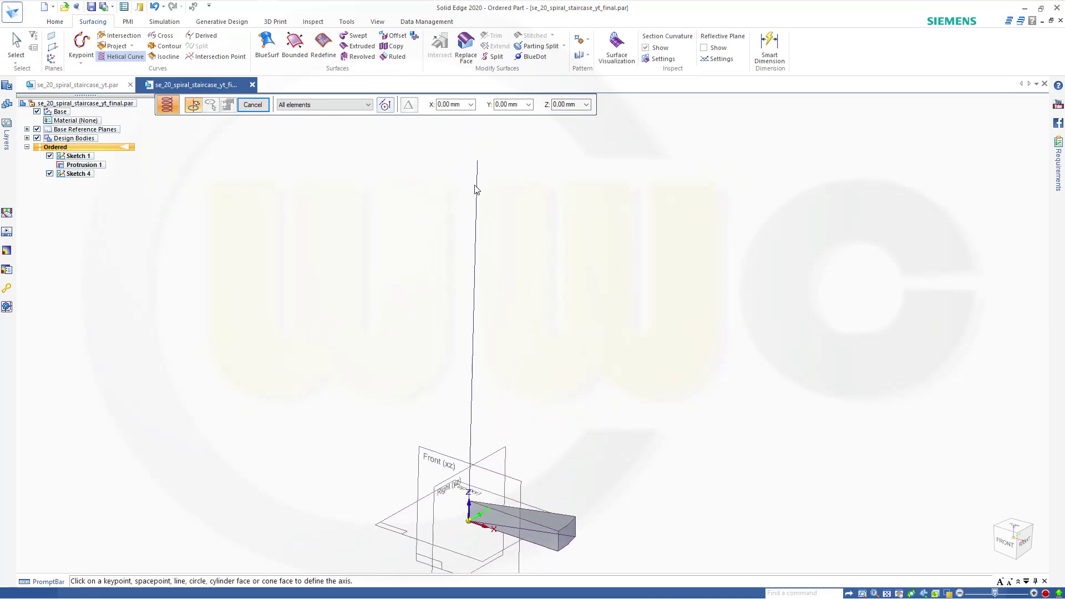
pyautogui.click(472, 476)
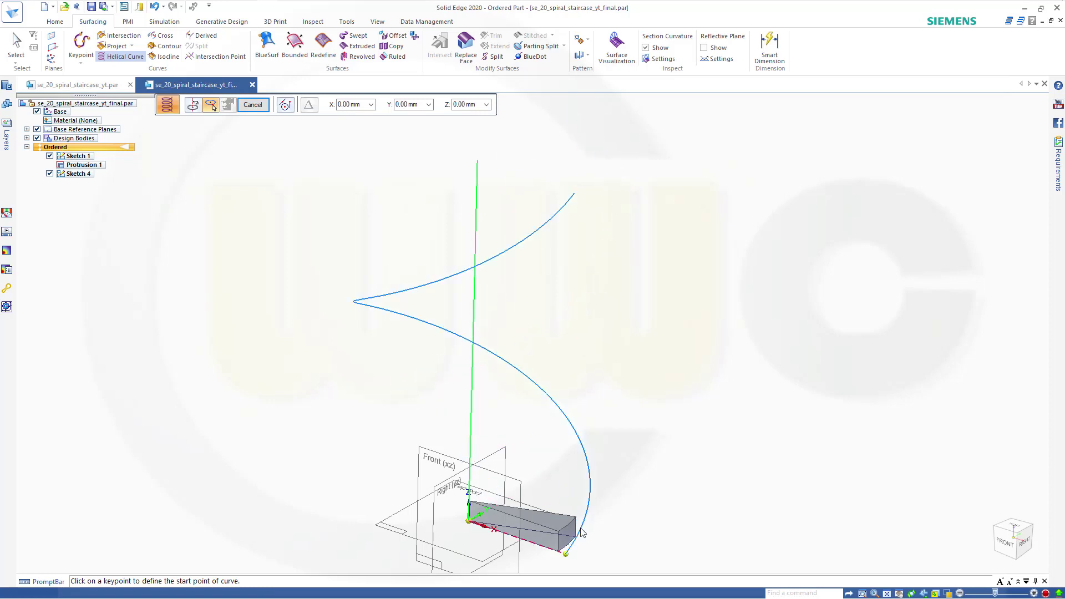
# Step: Start the helix at the step's outer corner with 1 turn and 360 mm pitch
pyautogui.click(559, 552)
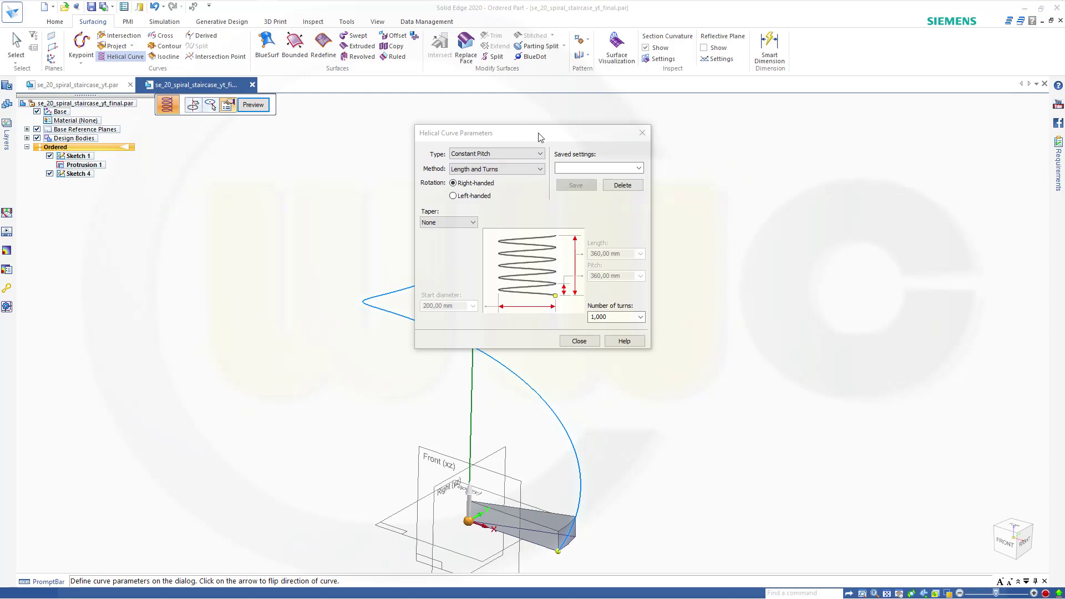
pyautogui.moveTo(541, 137); pyautogui.dragTo(753, 145)
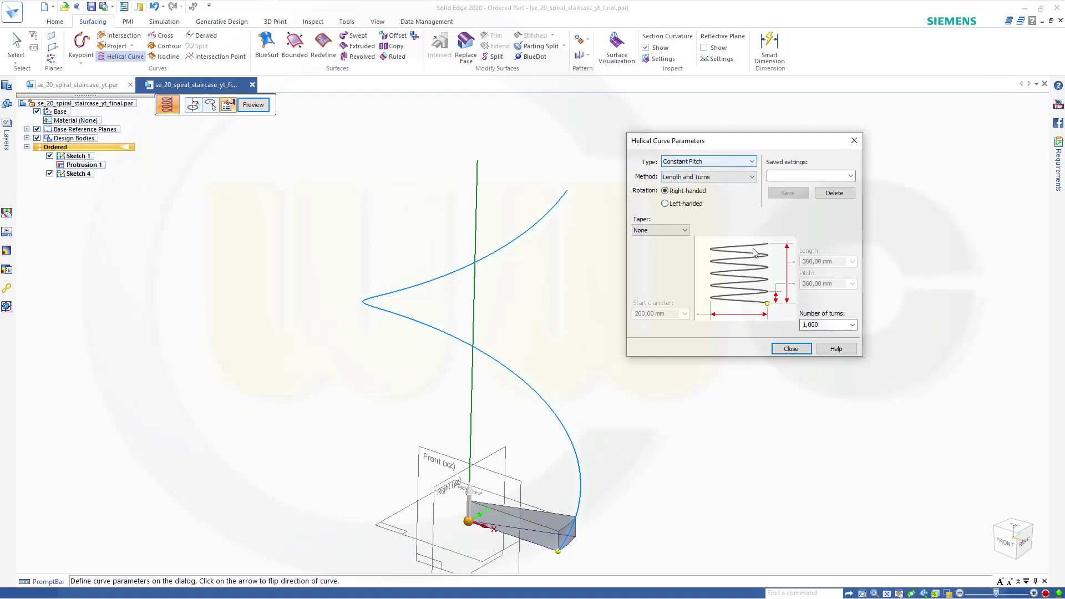
pyautogui.click(792, 350)
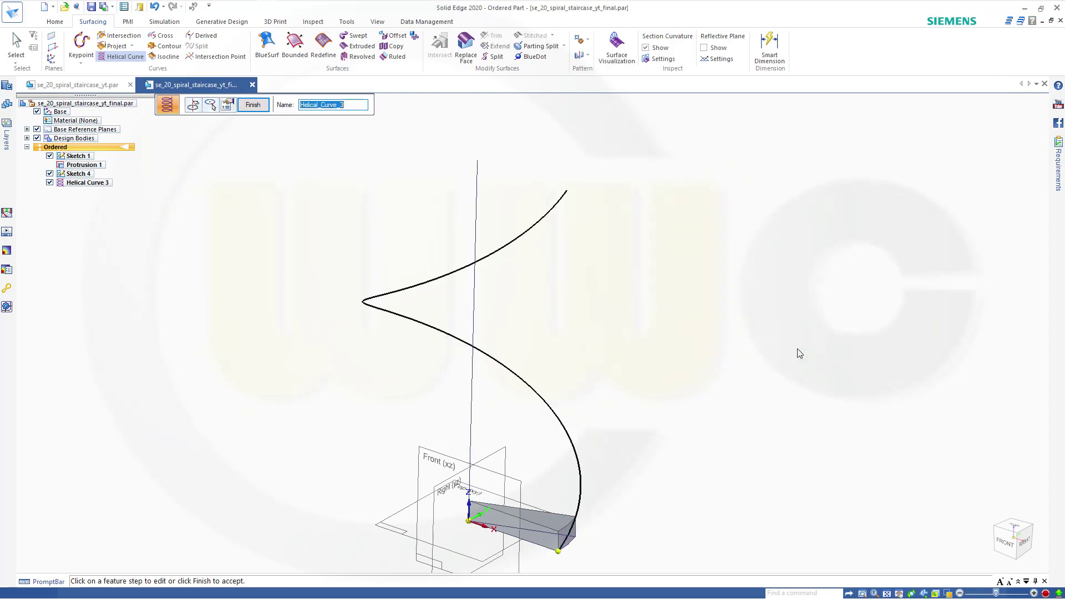
pyautogui.click(251, 105)
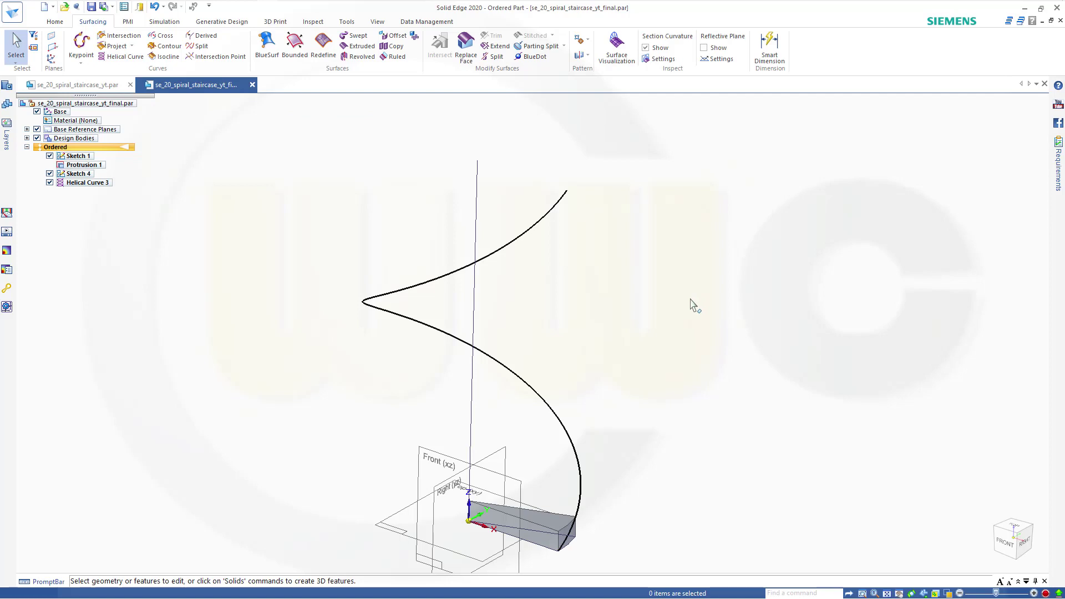
# Step: Choose Protrusion 1 as the feature for a pattern along a curve
pyautogui.moveTo(693, 305); pyautogui.dragTo(647, 297, button='middle')
pyautogui.moveTo(333, 435); pyautogui.dragTo(413, 410, button='middle')
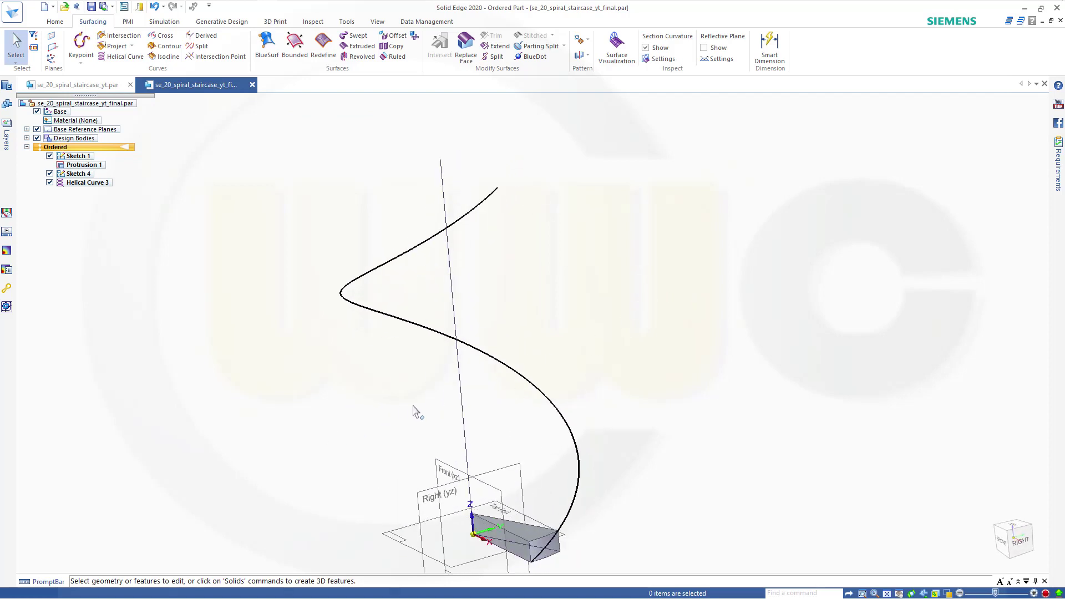
pyautogui.click(58, 22)
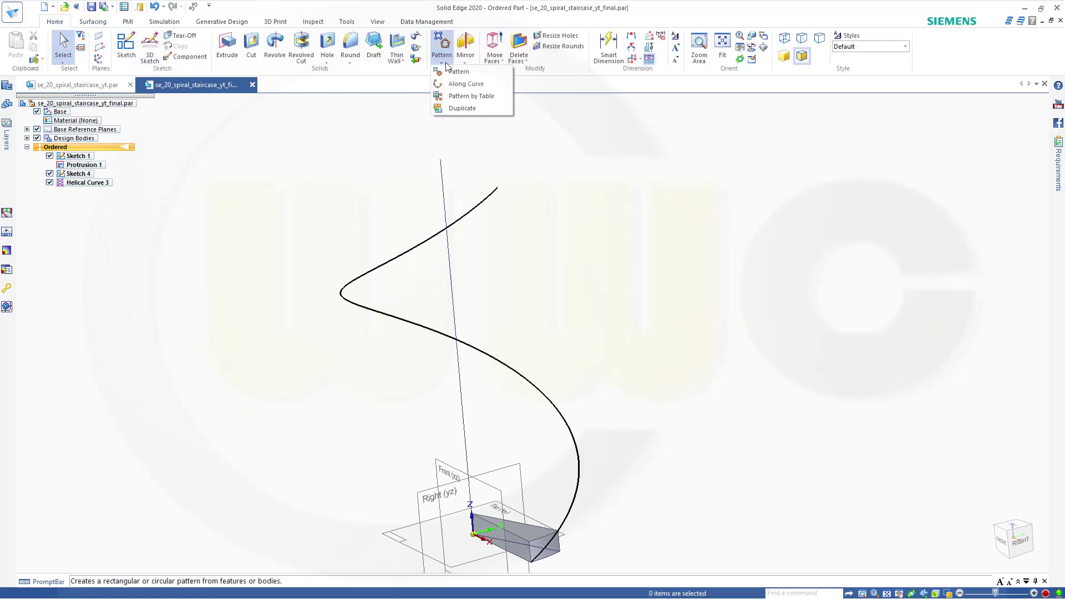
pyautogui.click(463, 84)
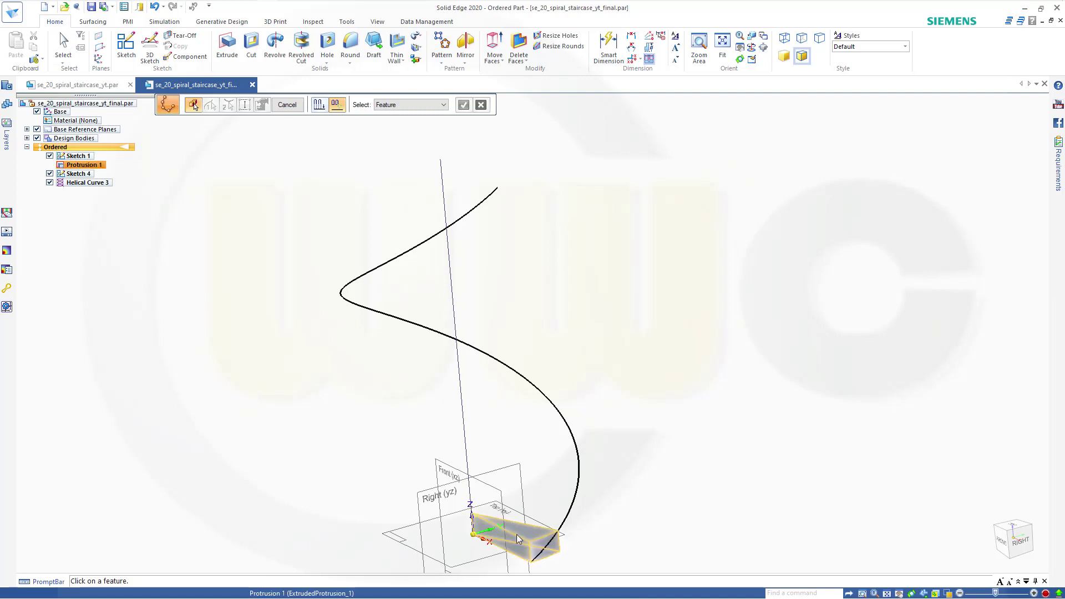
pyautogui.click(508, 518)
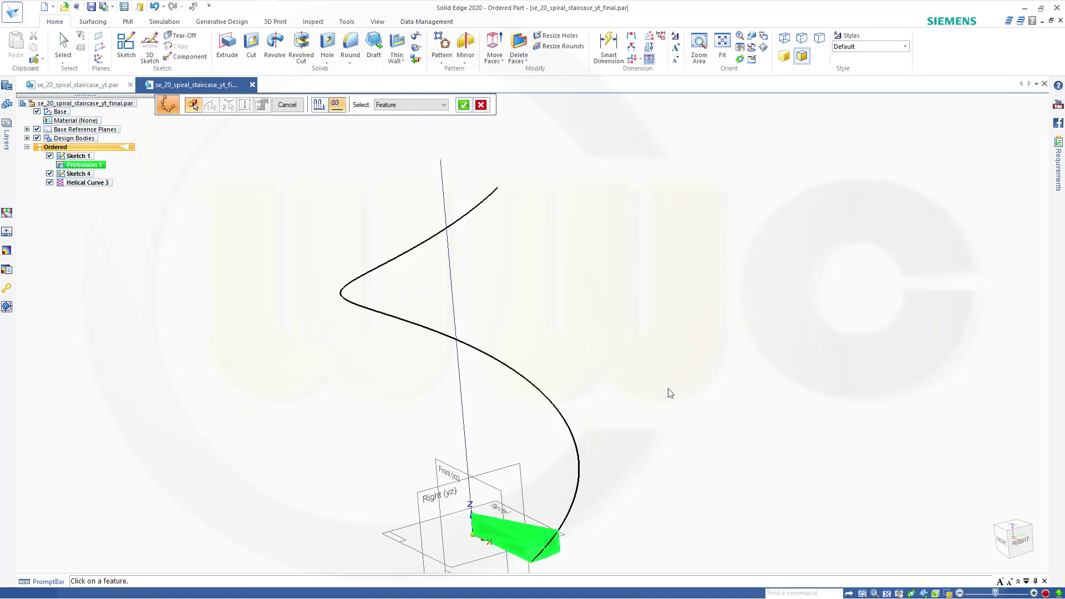
pyautogui.rightClick(570, 266)
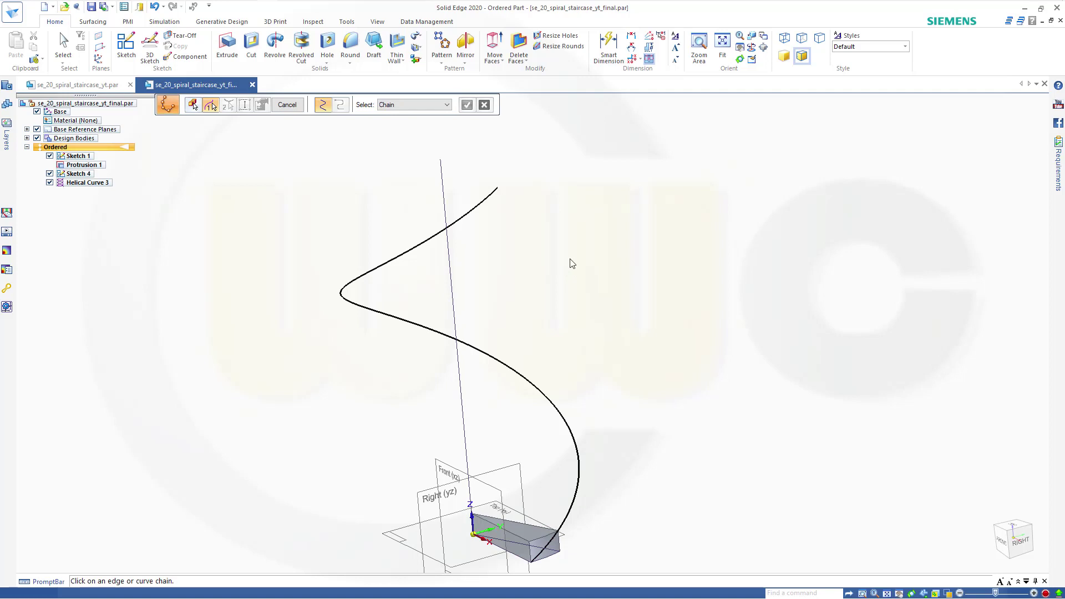
# Step: Use Helical Curve 3 as the path, anchored at its lower end, previewing 17 steps
pyautogui.click(509, 373)
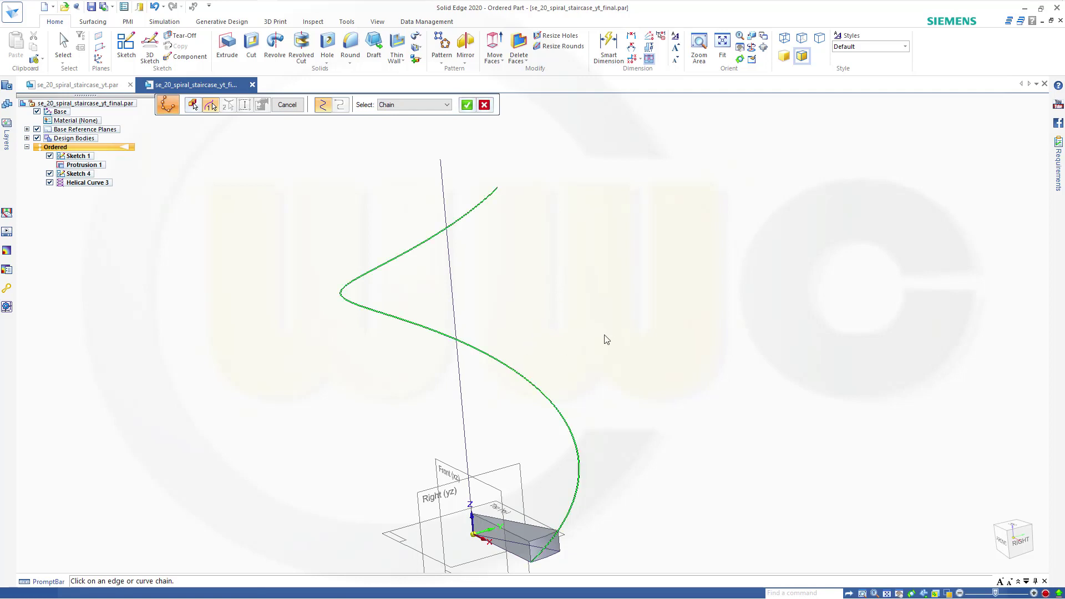
pyautogui.rightClick(609, 226)
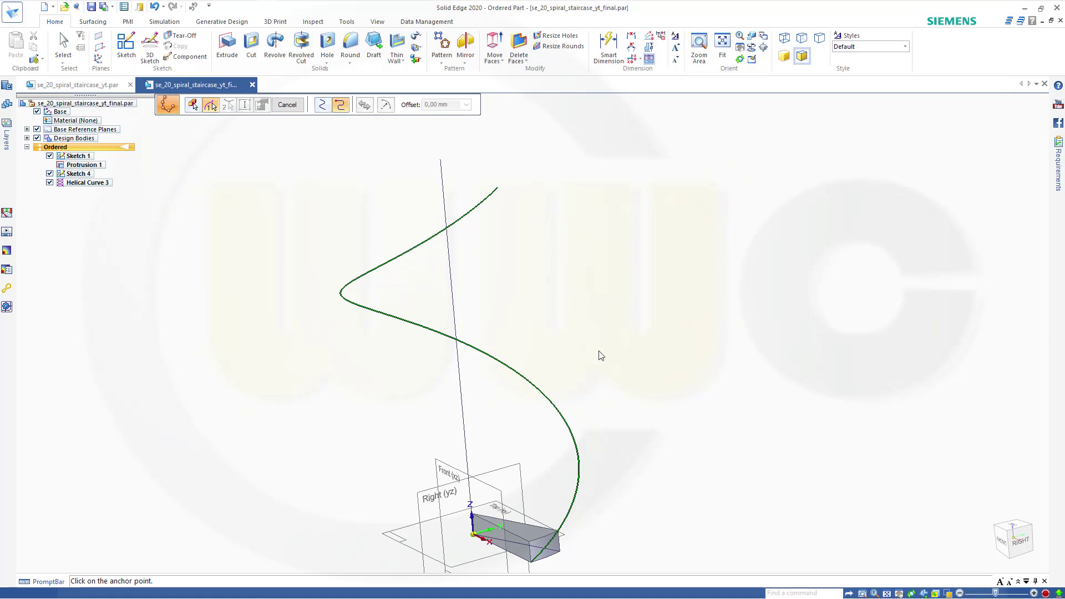
pyautogui.click(531, 563)
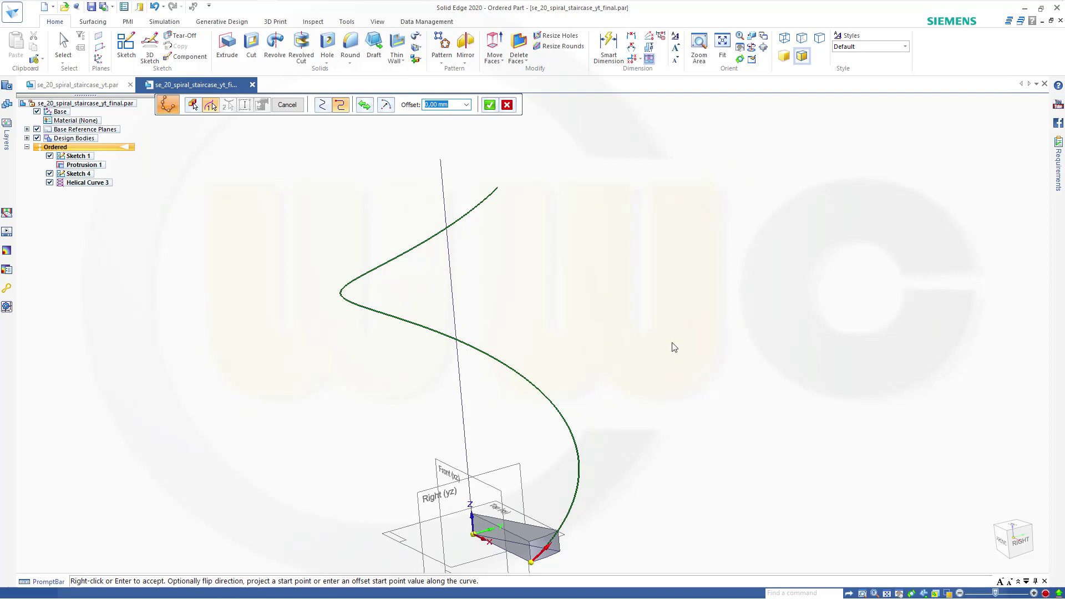
pyautogui.rightClick(563, 225)
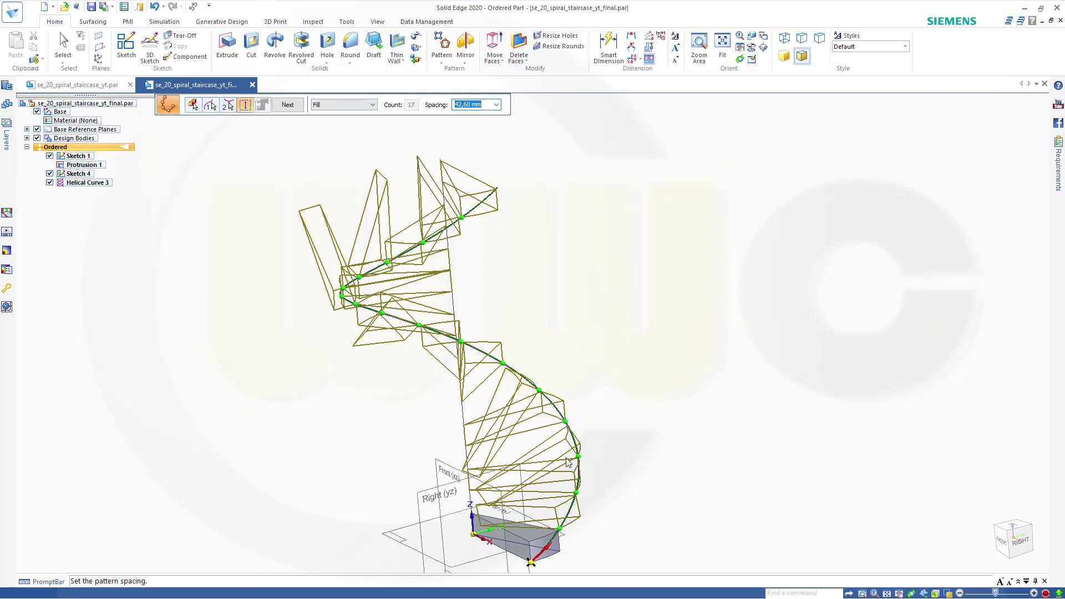
# Step: Orient the patterned copies with Follow Using Surface, referencing the step's end face
pyautogui.moveTo(638, 465); pyautogui.dragTo(661, 464, button='middle')
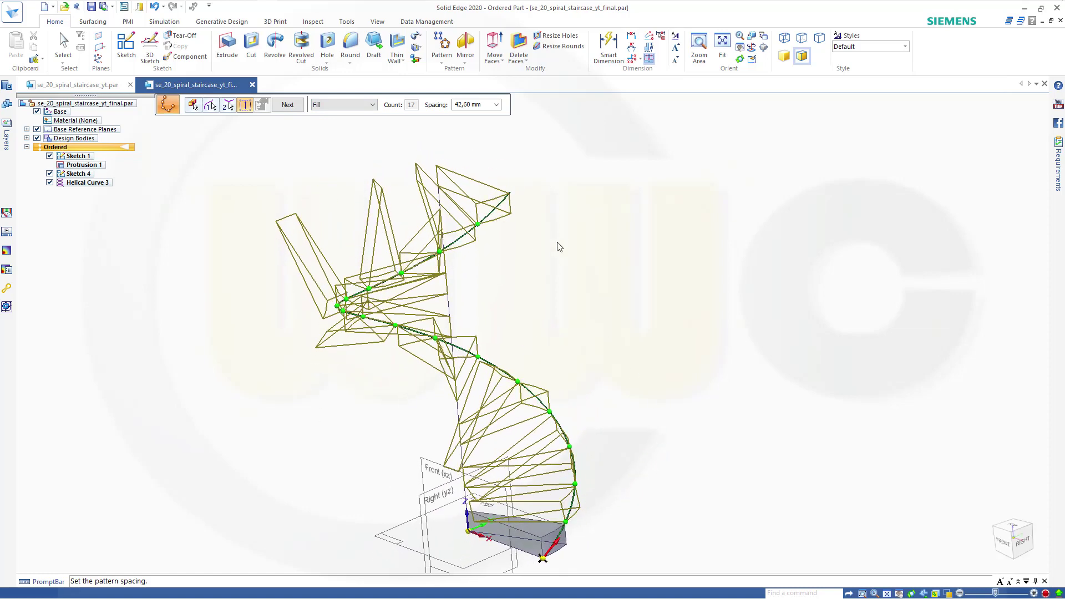
pyautogui.click(287, 107)
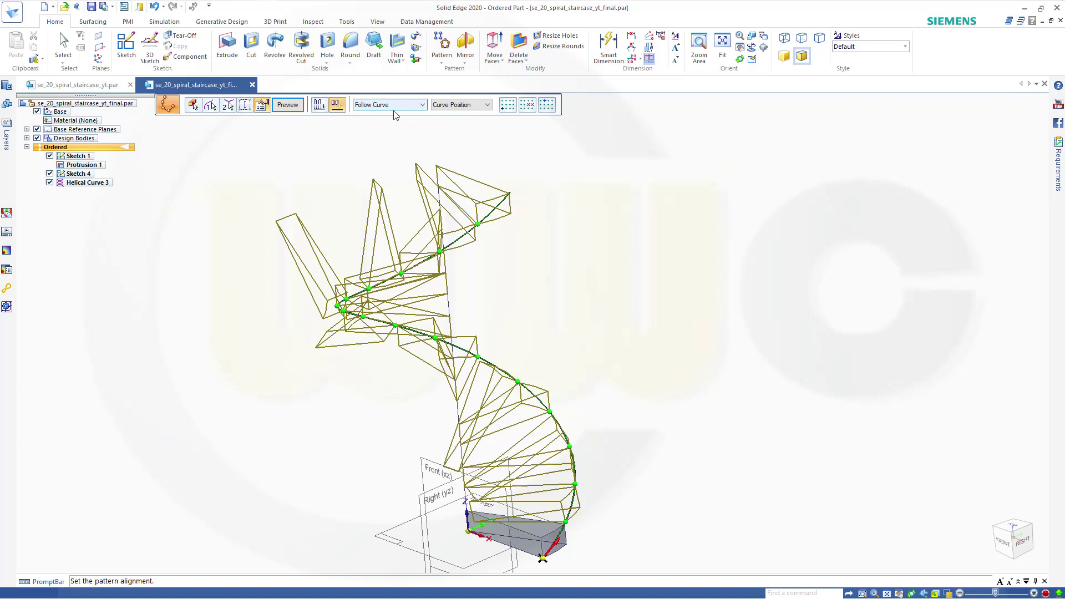
pyautogui.click(423, 105)
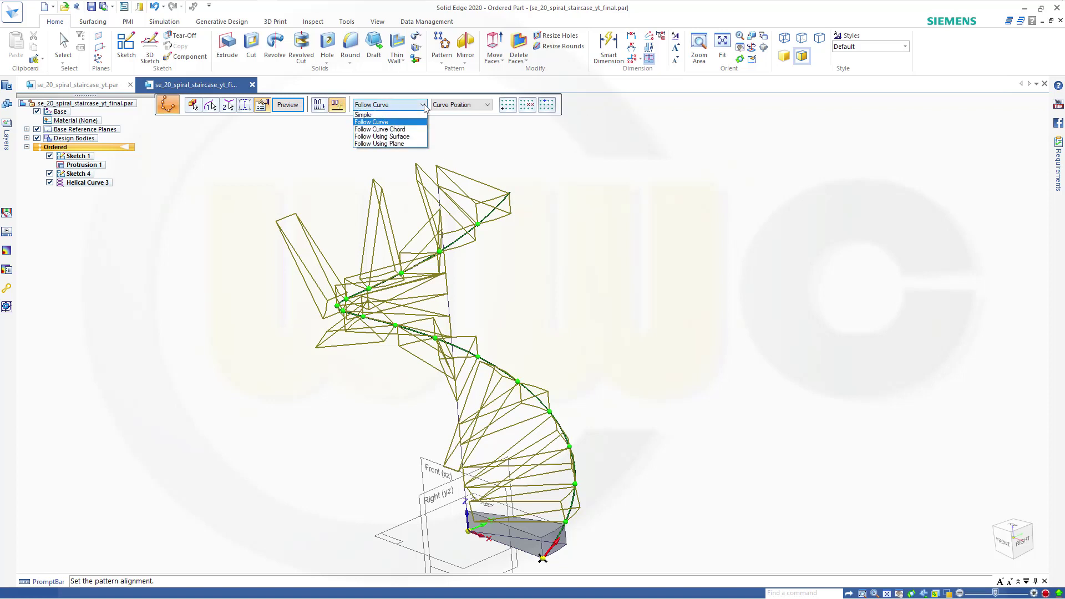
pyautogui.click(395, 137)
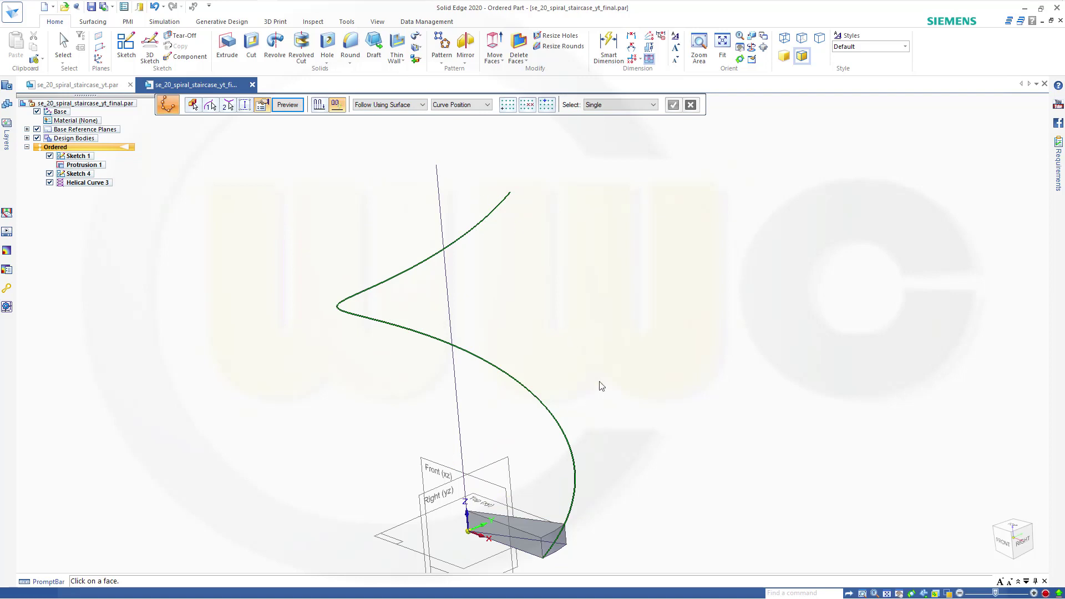
pyautogui.click(554, 541)
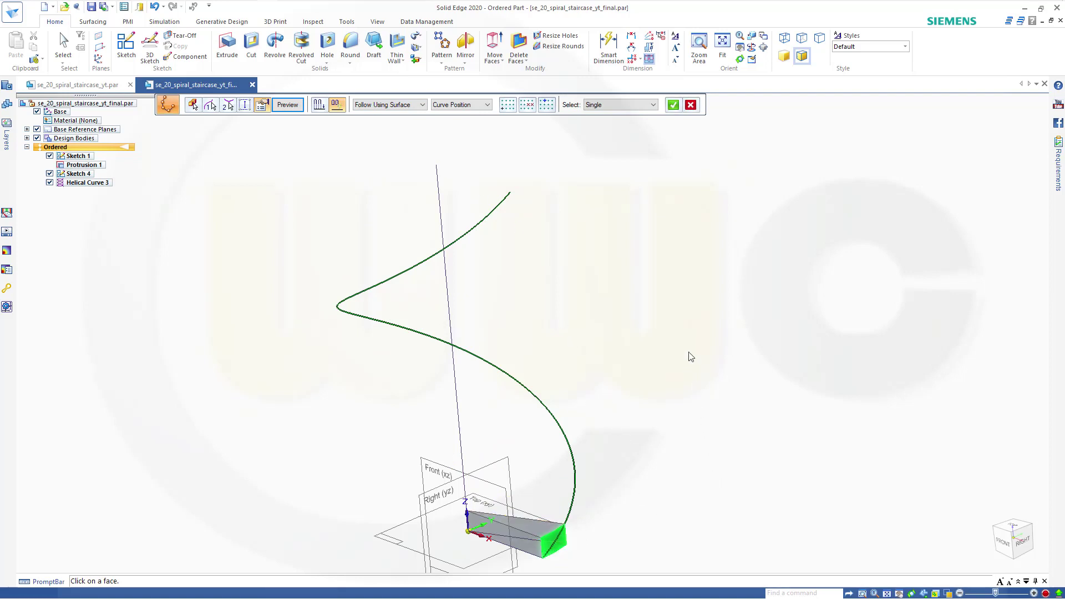
pyautogui.click(673, 105)
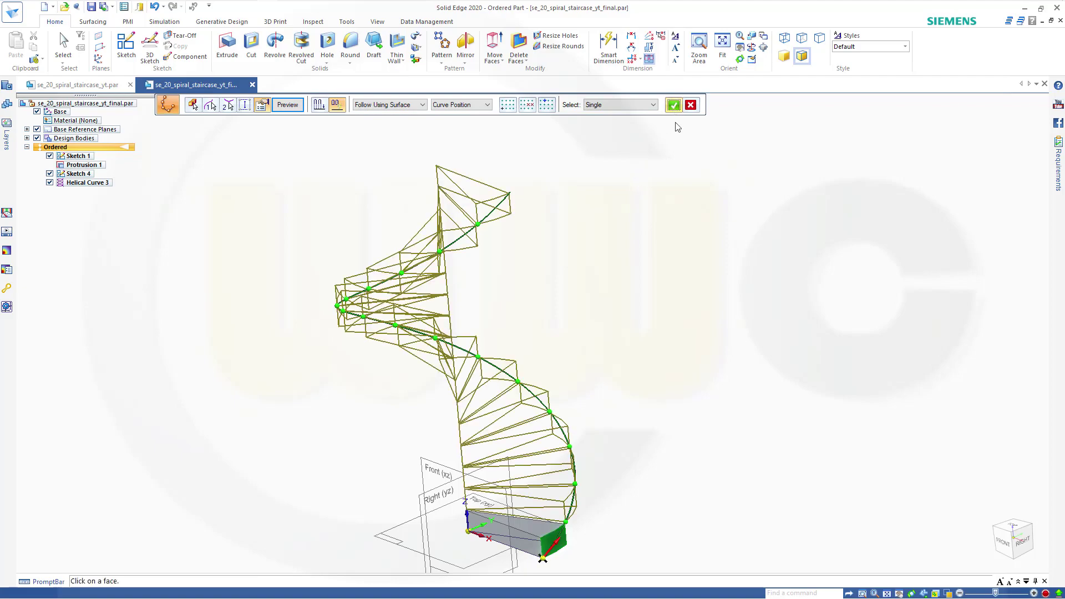
# Step: Preview and finish the step pattern as Pattern 2
pyautogui.moveTo(605, 304); pyautogui.dragTo(693, 277, button='middle')
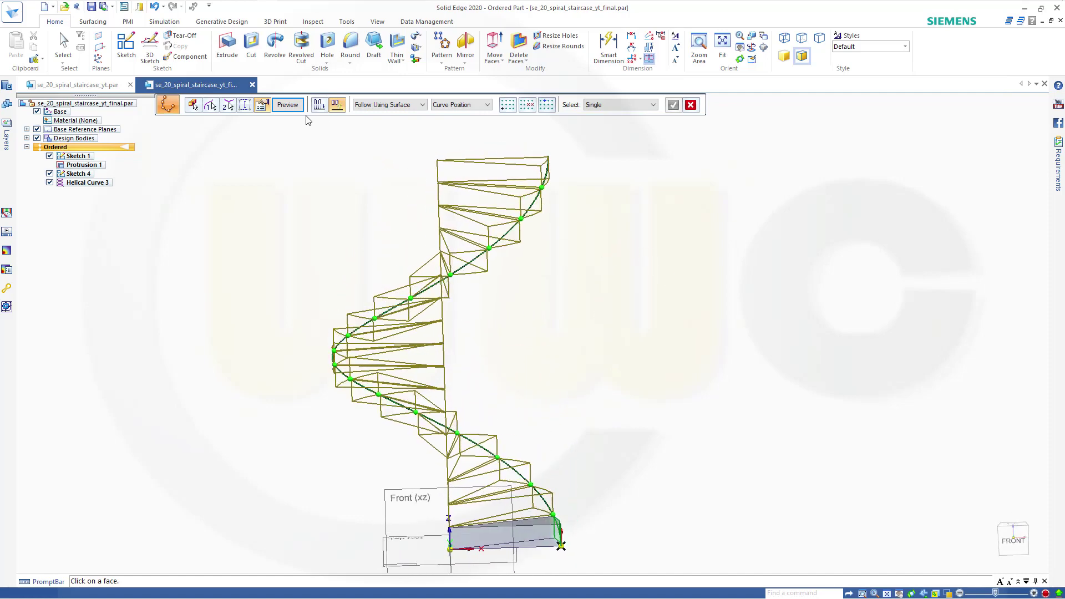
pyautogui.click(287, 105)
pyautogui.click(287, 105)
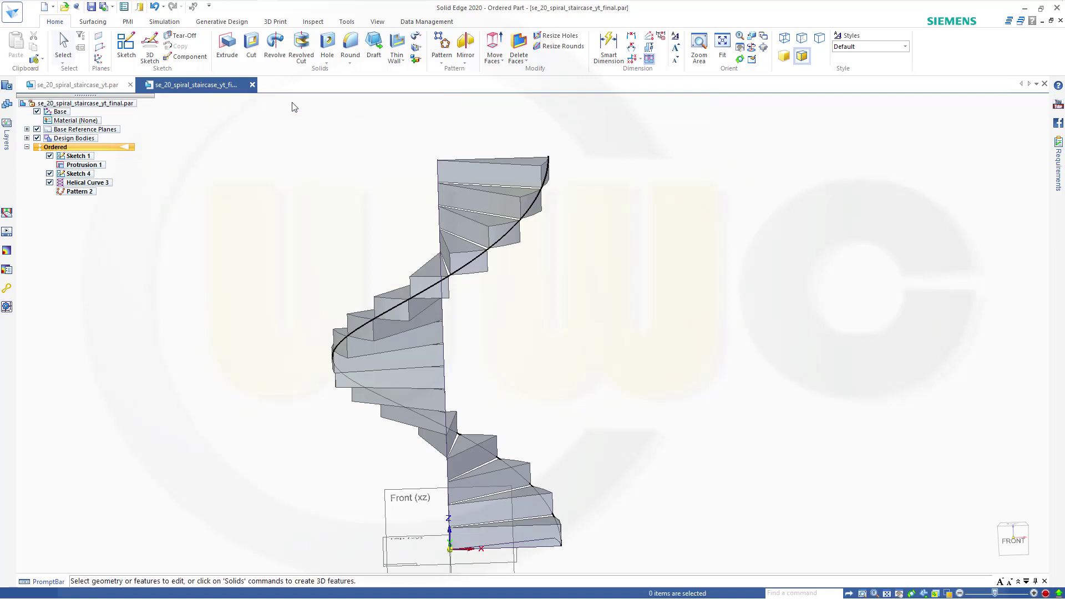
# Step: Hide Helical Curve 3 and Sketch 4 in the PathFinder tree
pyautogui.moveTo(574, 304); pyautogui.dragTo(583, 374, button='middle')
pyautogui.keyDown('shift'); pyautogui.moveTo(477, 443); pyautogui.dragTo(460, 443, button='middle'); pyautogui.keyUp('shift')
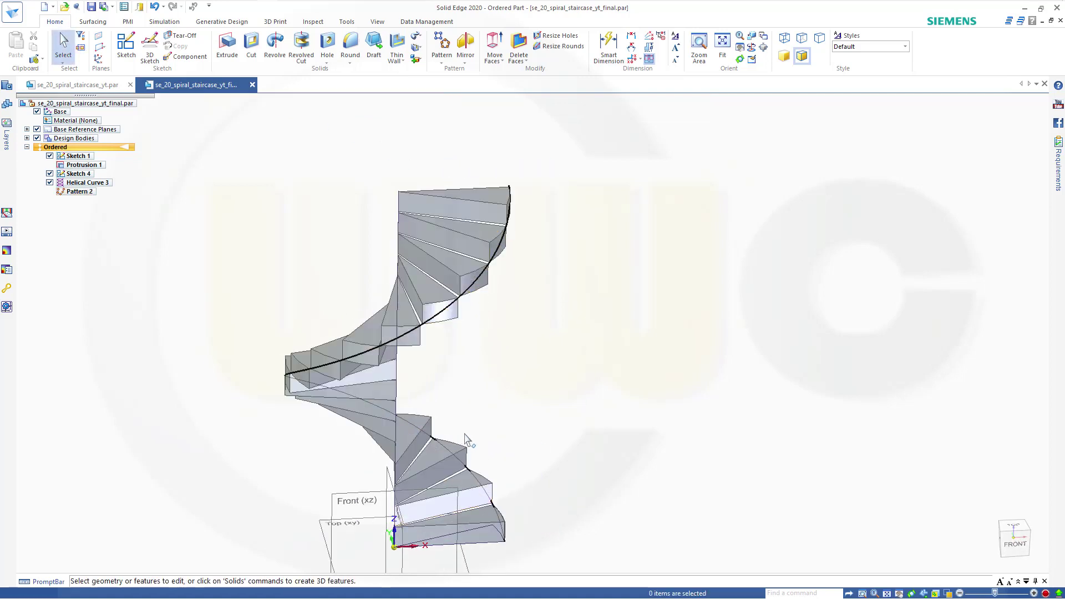
pyautogui.click(49, 183)
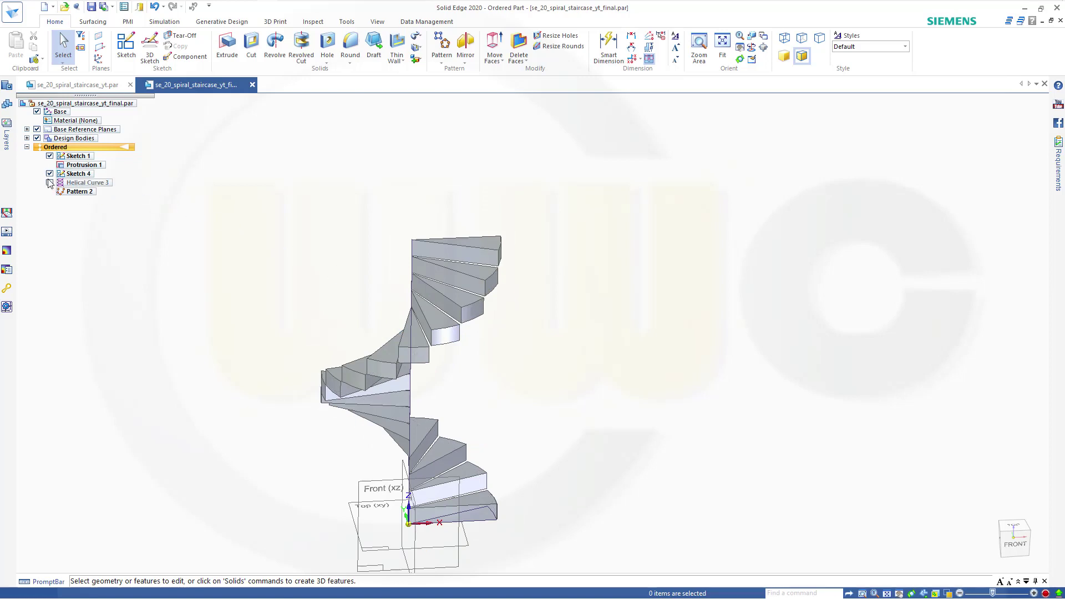
pyautogui.click(50, 174)
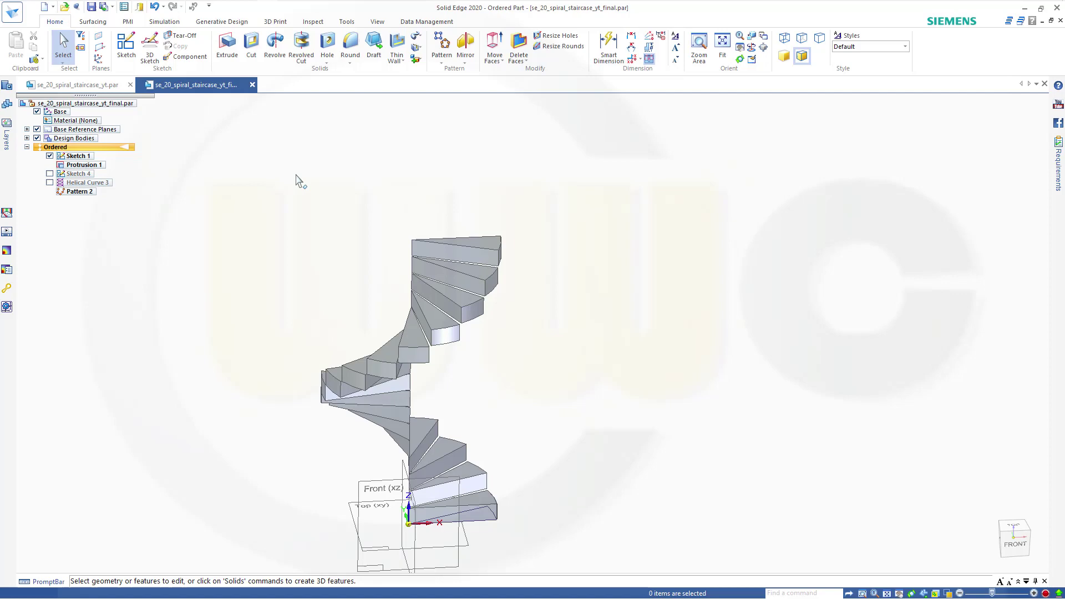
# Step: Start a sketch on the Top plane and draw a circle centred at the origin
pyautogui.click(127, 48)
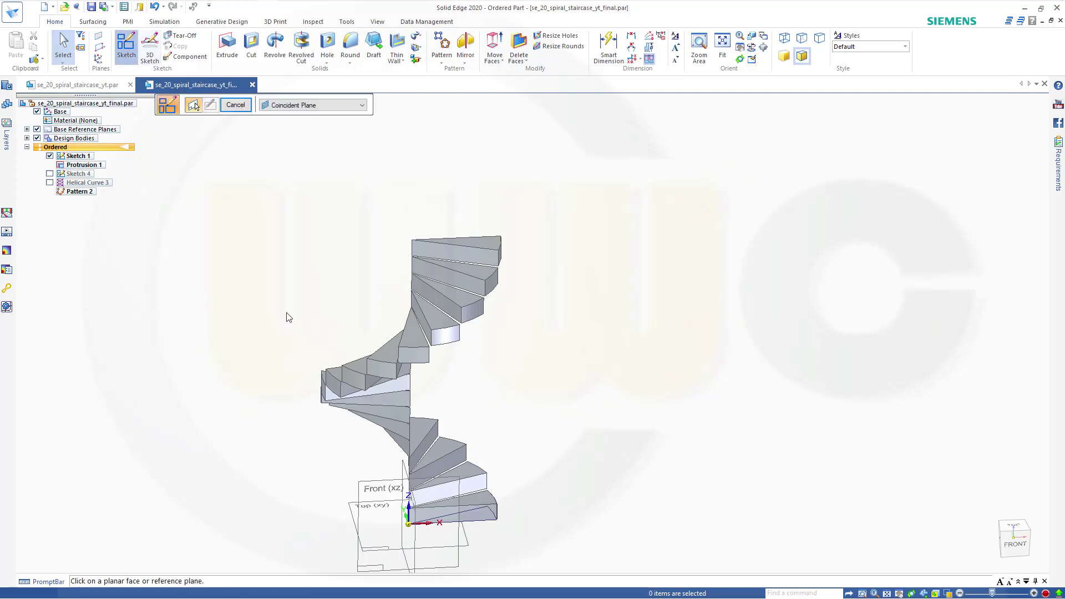
pyautogui.click(371, 549)
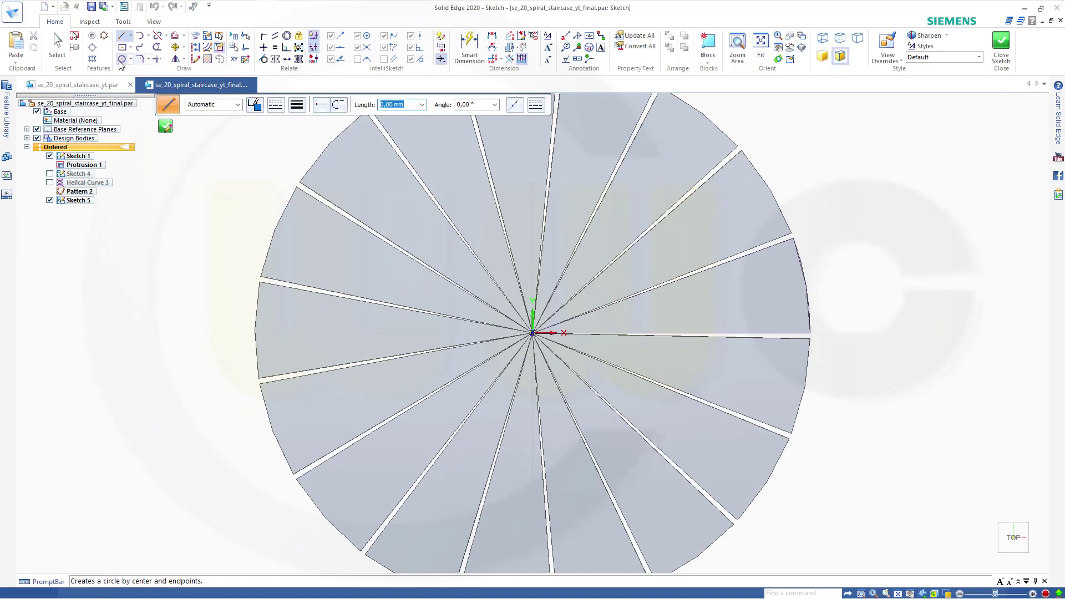
pyautogui.click(122, 59)
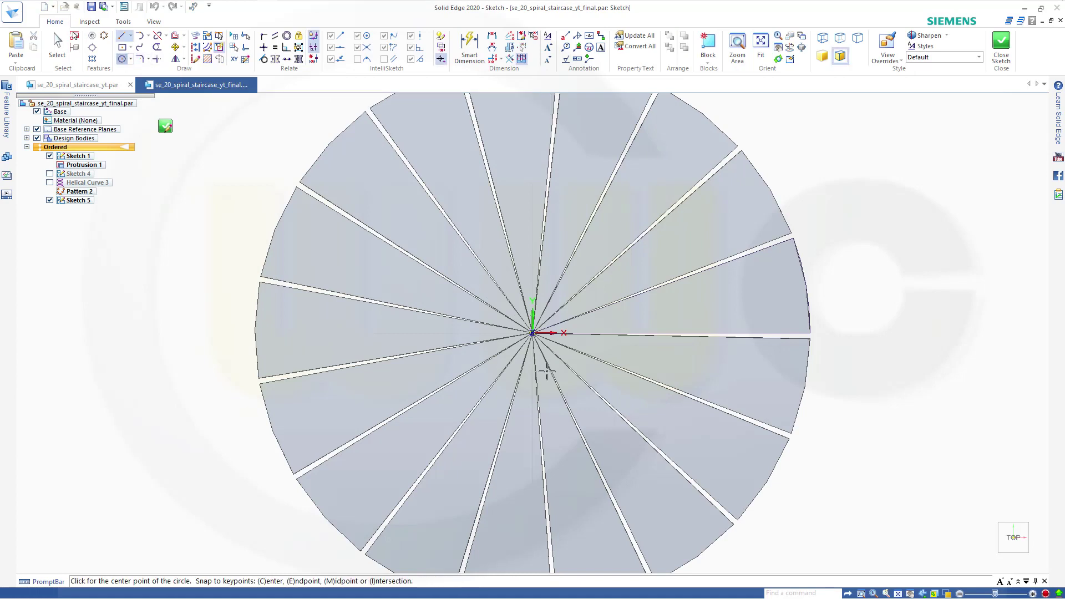
pyautogui.click(533, 333)
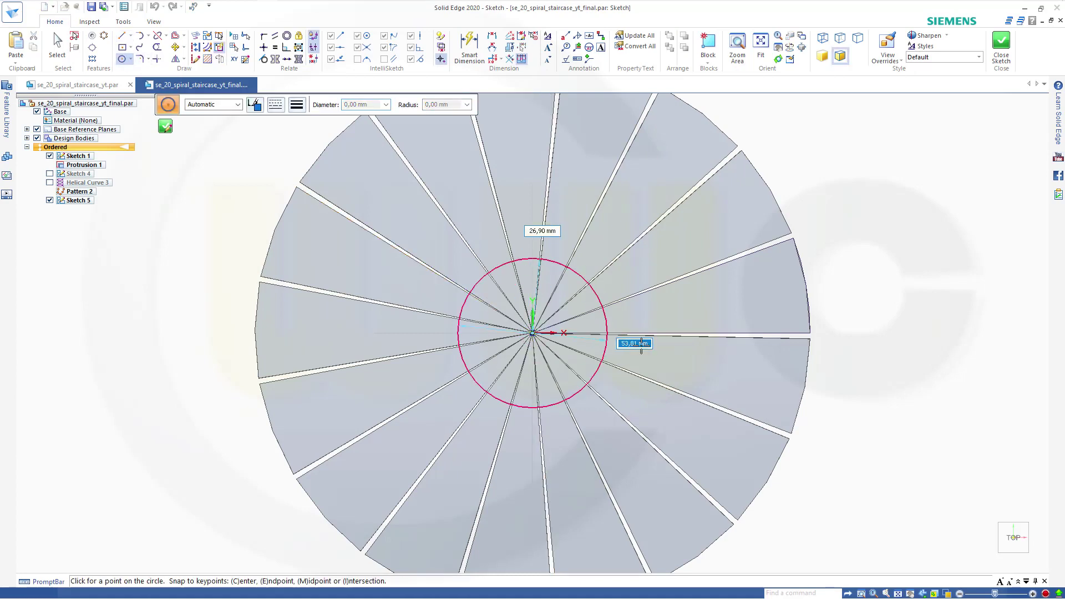
pyautogui.click(655, 344)
# Step: Dimension the circle to 50 mm diameter and close Sketch 5
pyautogui.click(469, 39)
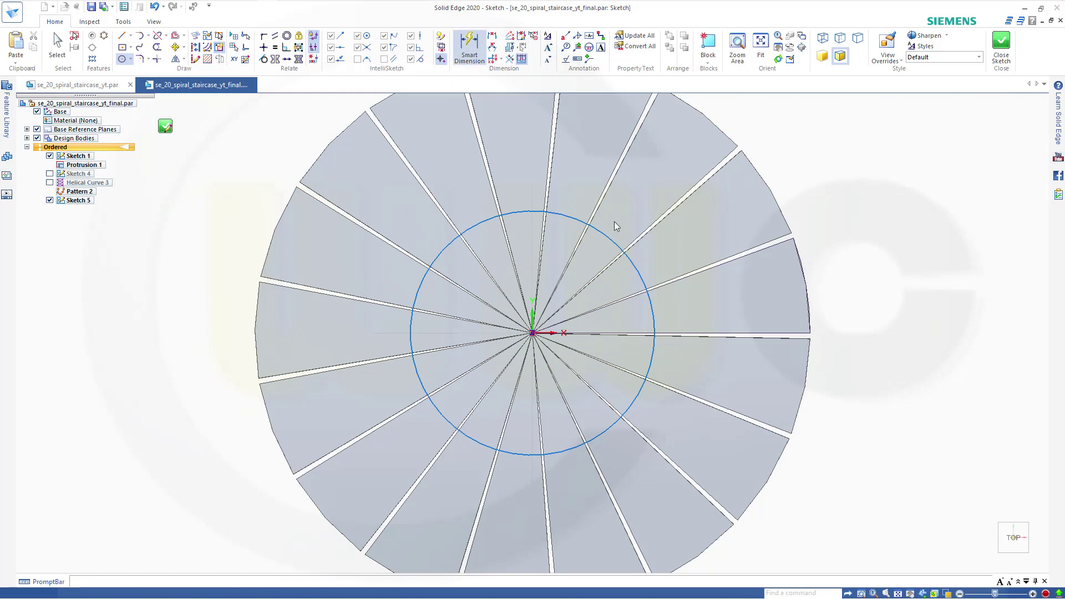
pyautogui.click(636, 266)
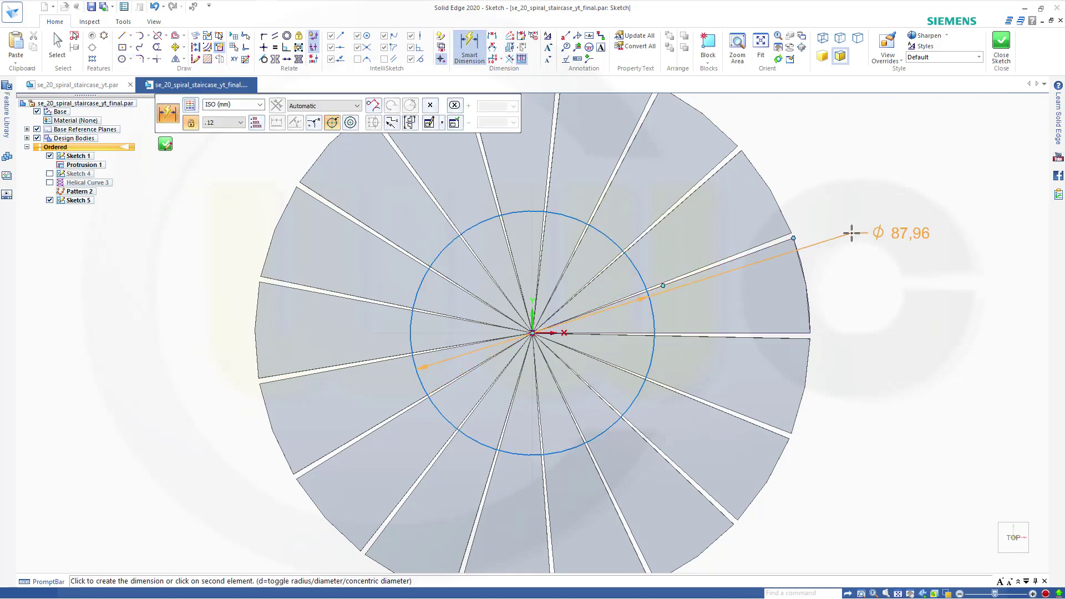
pyautogui.click(849, 229)
pyautogui.write('50')
pyautogui.press('Return')
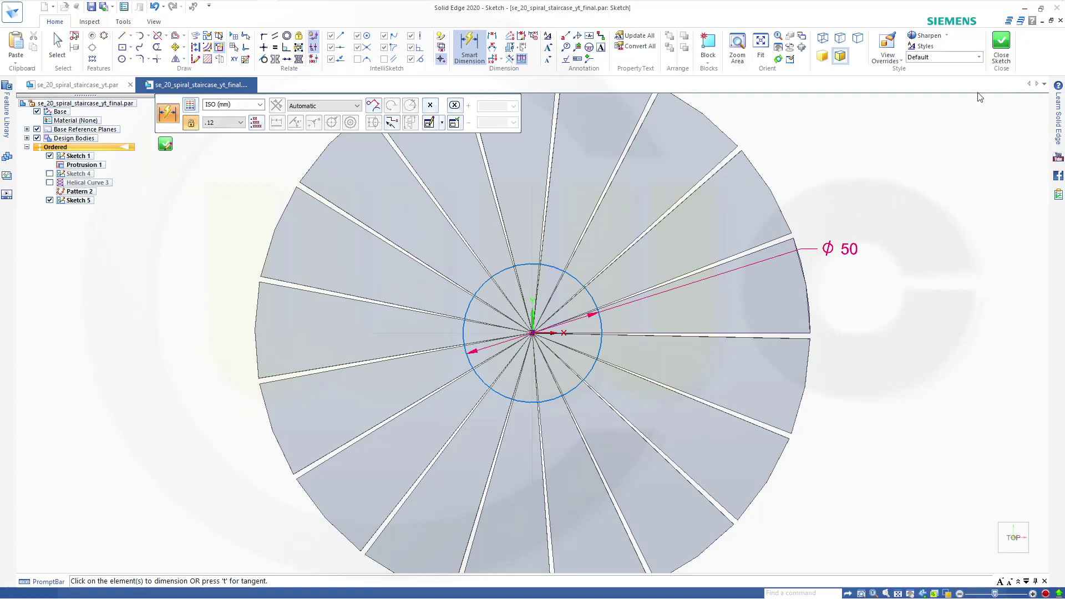
pyautogui.click(1002, 45)
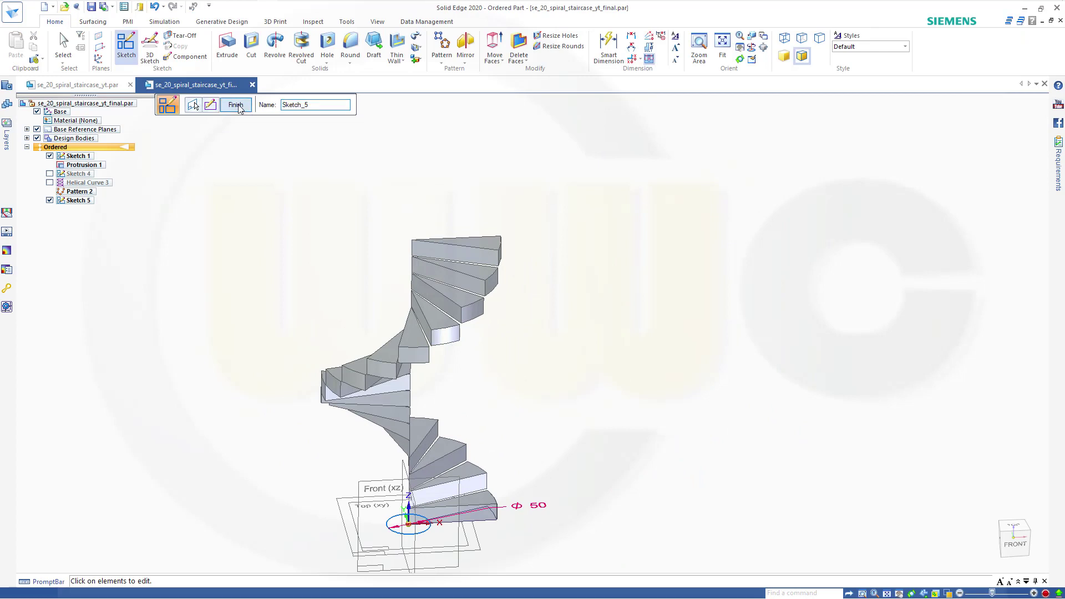
# Step: Extrude the 50 mm Sketch 5 circle upward 360 mm to form the central column
pyautogui.click(236, 105)
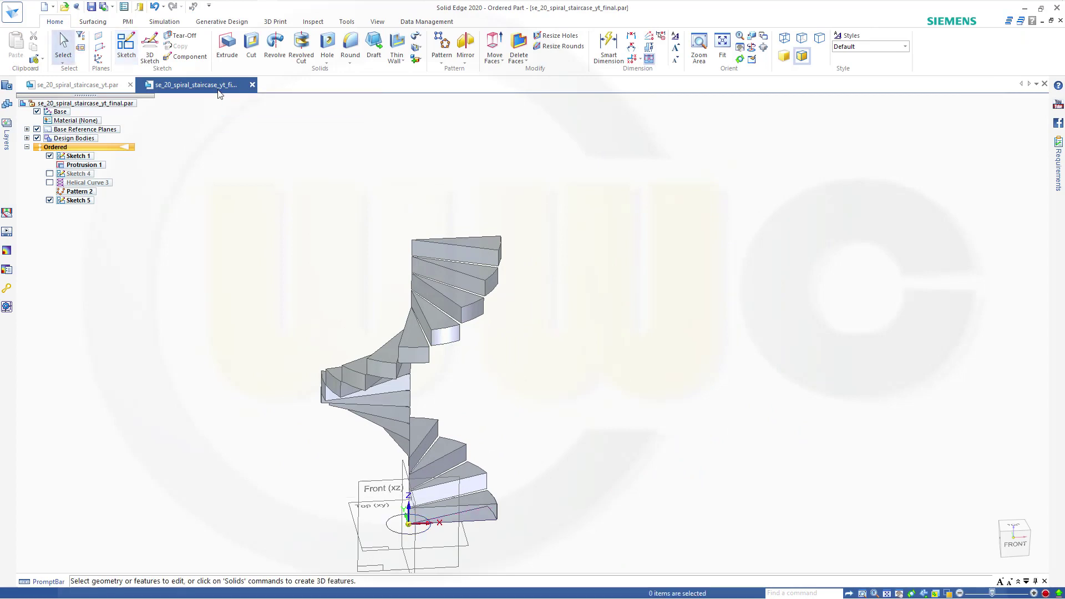
pyautogui.click(227, 47)
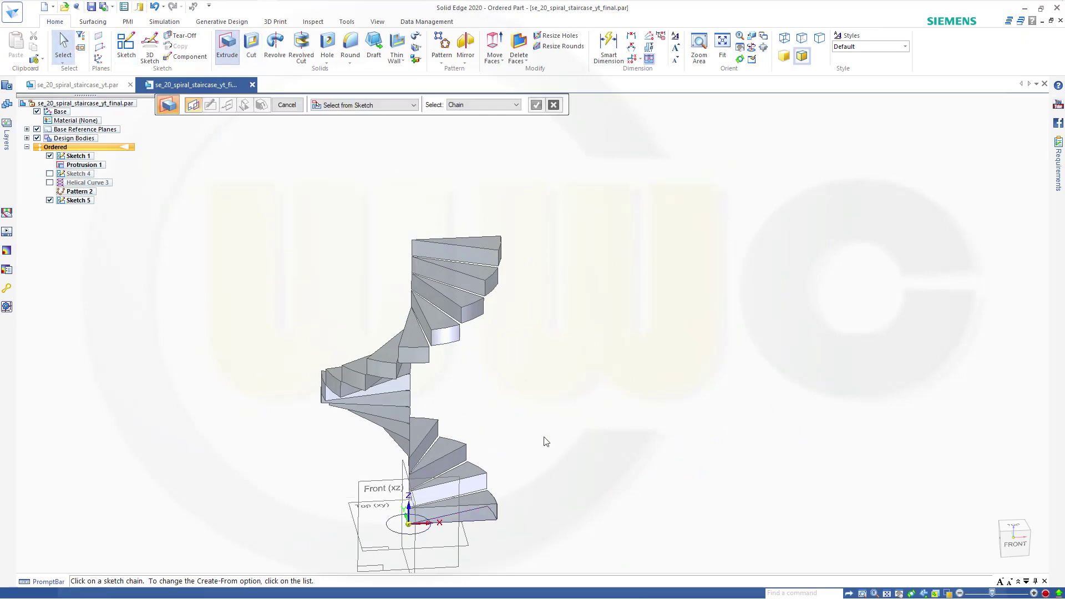
pyautogui.click(393, 536)
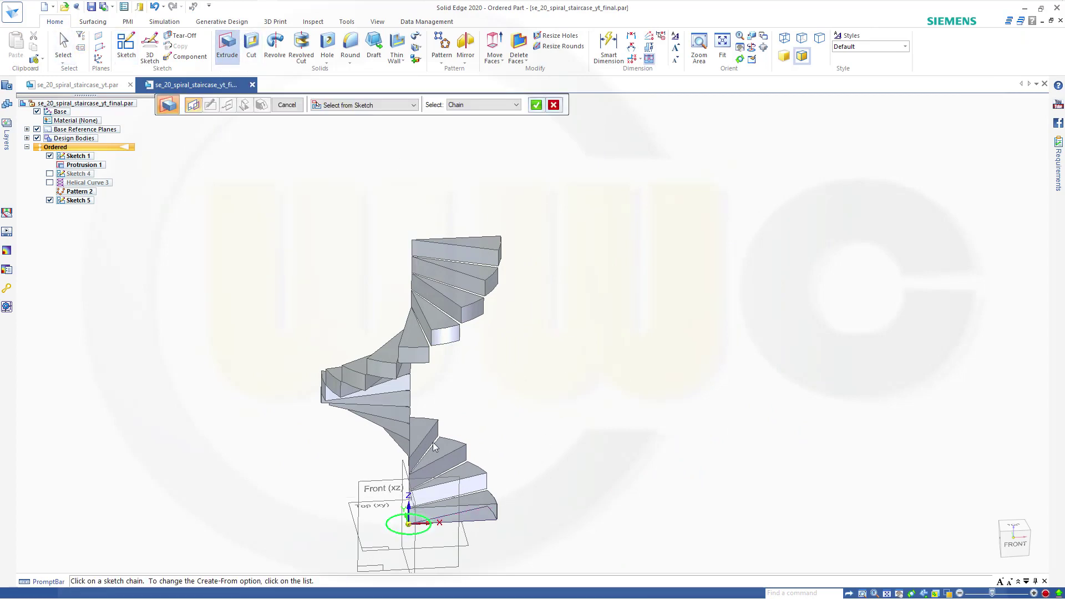
pyautogui.rightClick(346, 228)
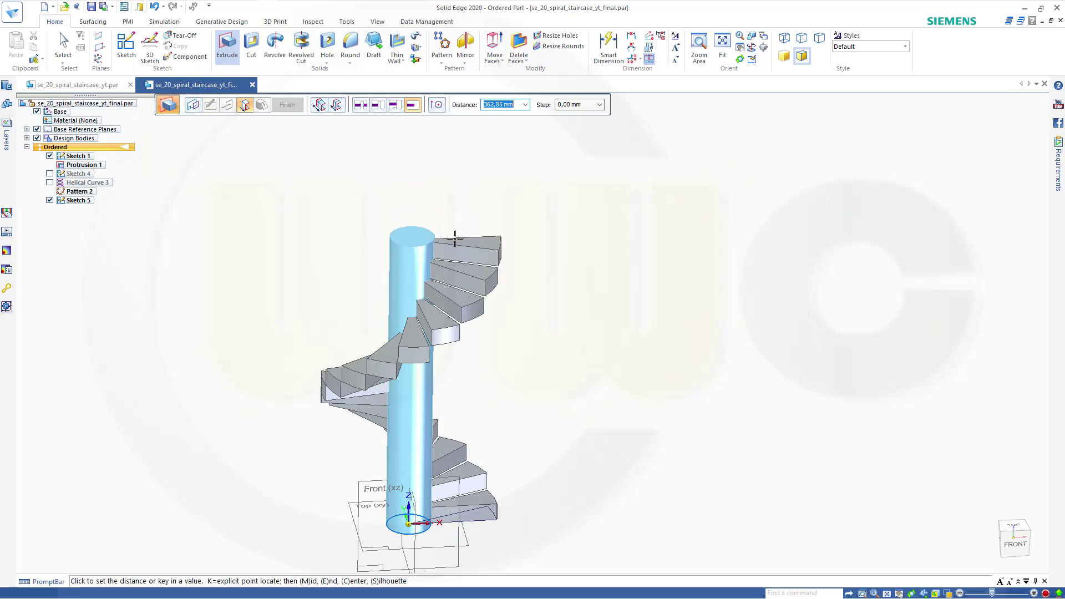
pyautogui.write('3')
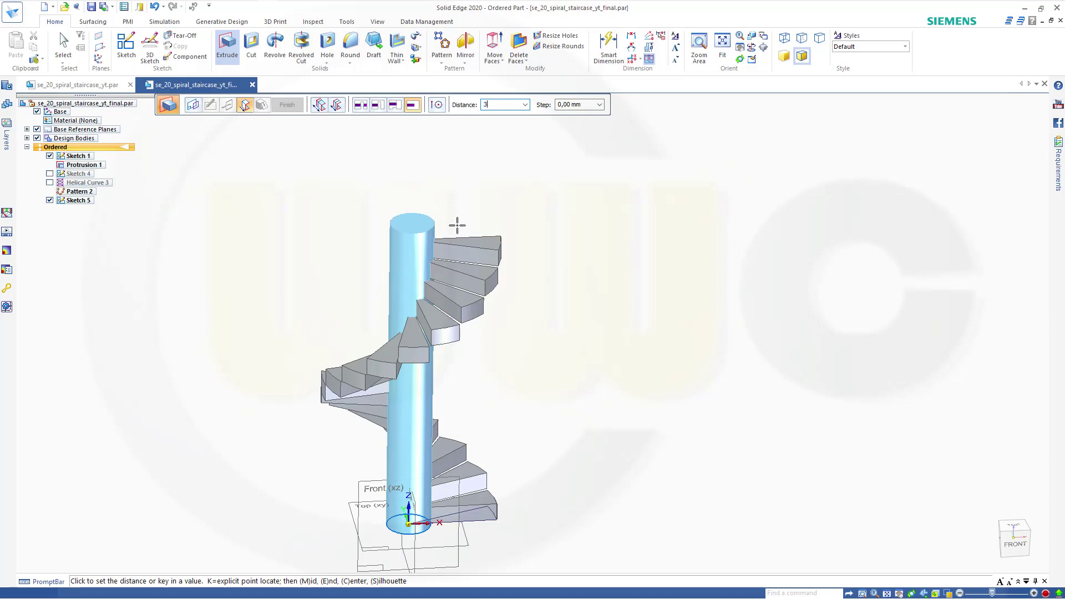
pyautogui.write('60')
pyautogui.press('Return')
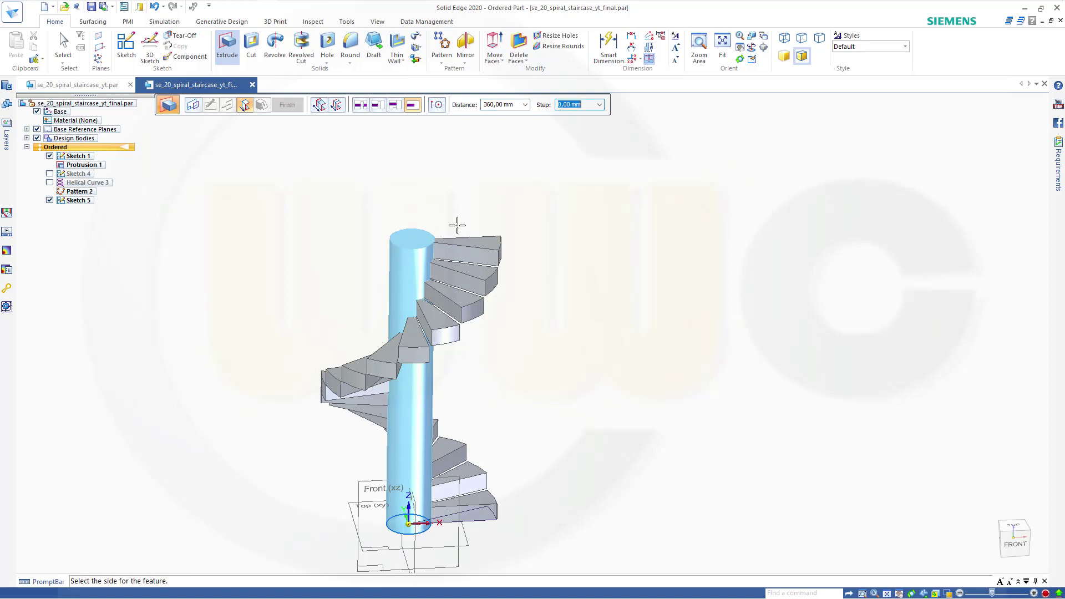
pyautogui.click(463, 201)
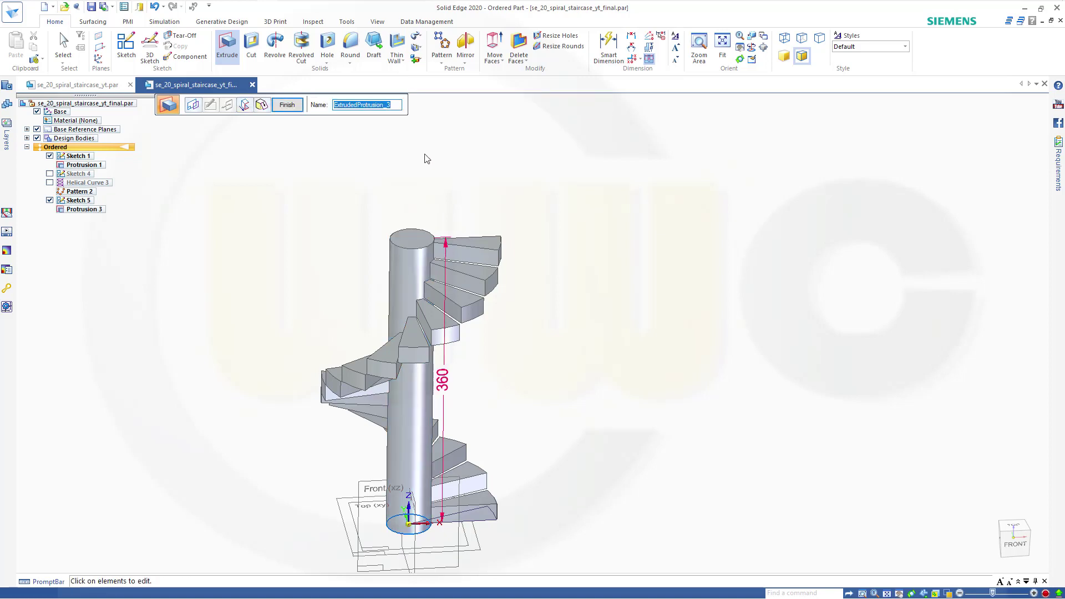
pyautogui.click(287, 104)
pyautogui.press('Escape')
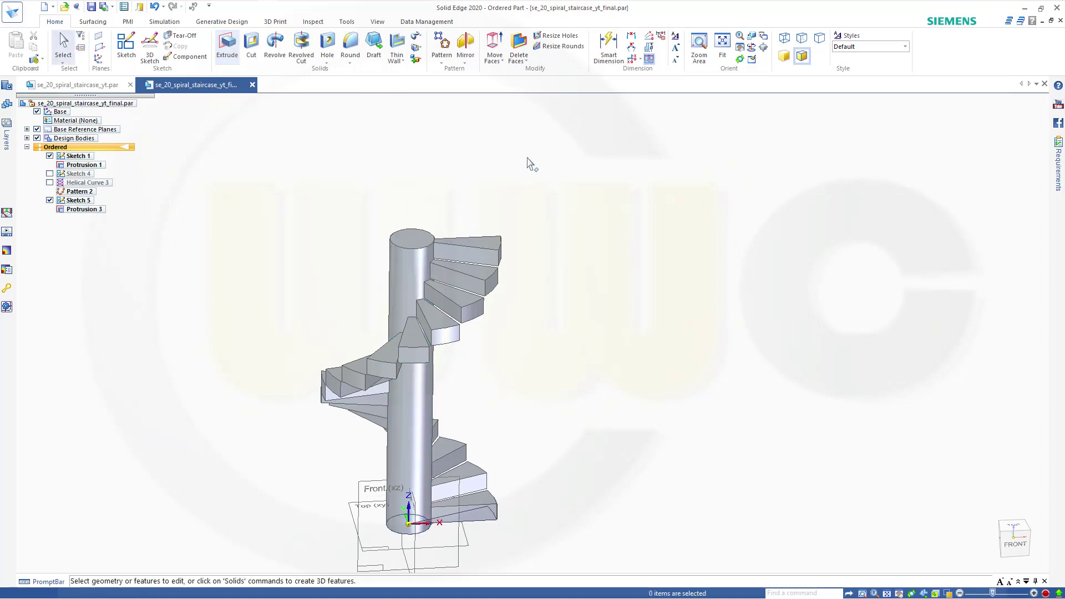
pyautogui.moveTo(557, 380); pyautogui.dragTo(552, 398, button='middle')
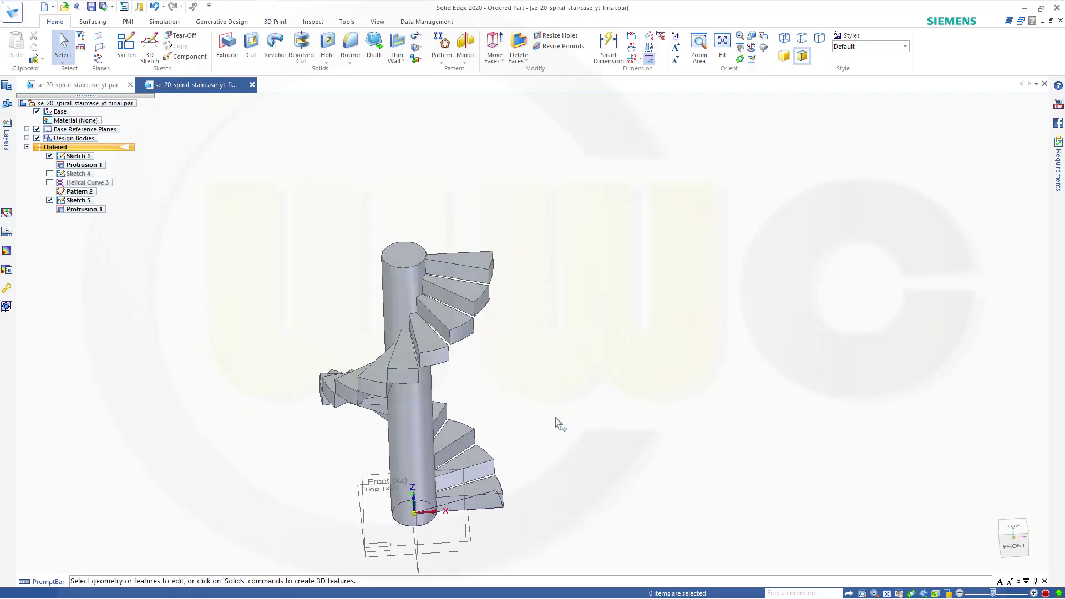
# Step: Hide Sketch 1 and bring up the Variable Table
pyautogui.click(50, 156)
pyautogui.keyDown('shift'); pyautogui.moveTo(551, 423); pyautogui.dragTo(684, 355, button='middle'); pyautogui.keyUp('shift')
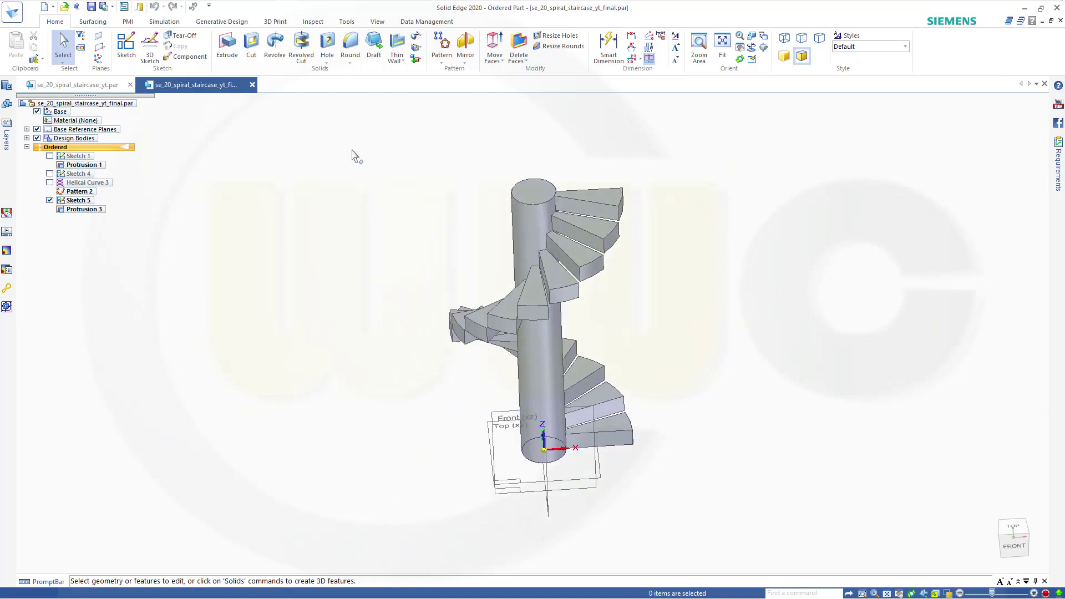
pyautogui.click(345, 24)
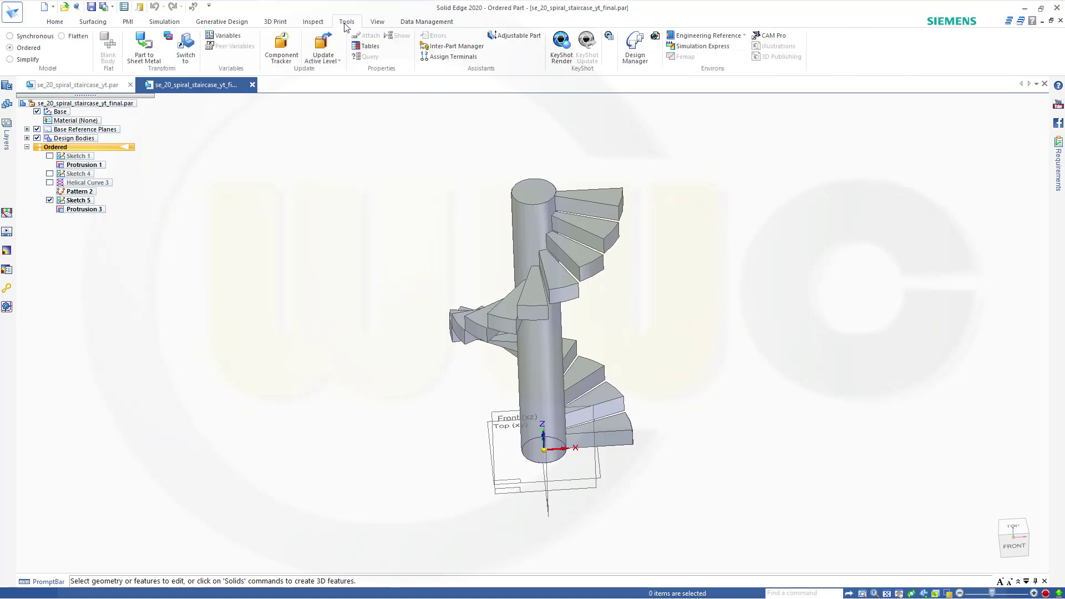
pyautogui.click(224, 38)
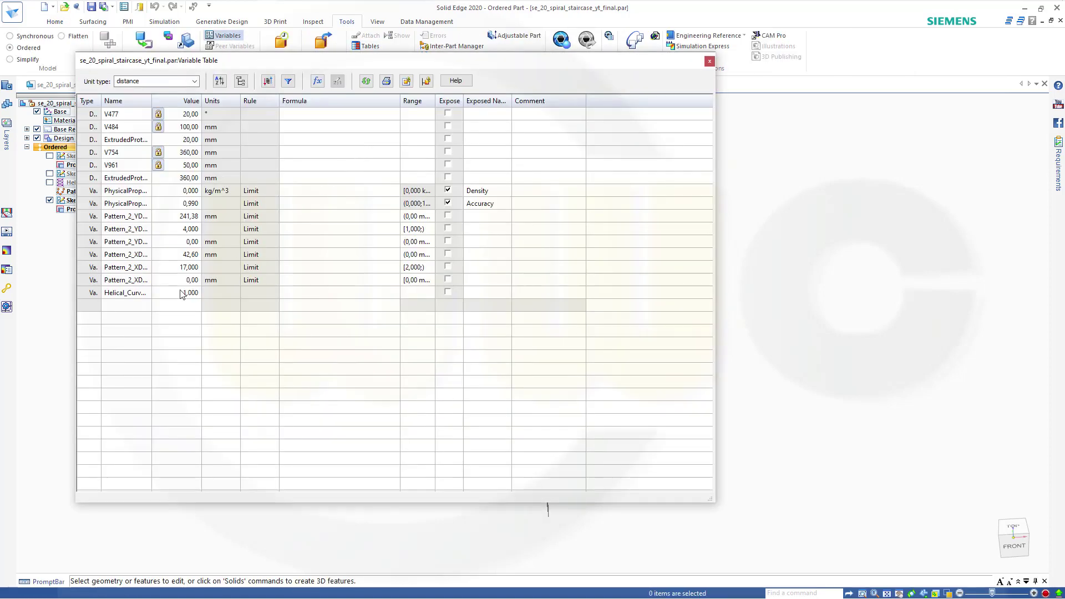
# Step: Add a new variable named stair_height with a value of 20 mm
pyautogui.click(123, 306)
pyautogui.write('st')
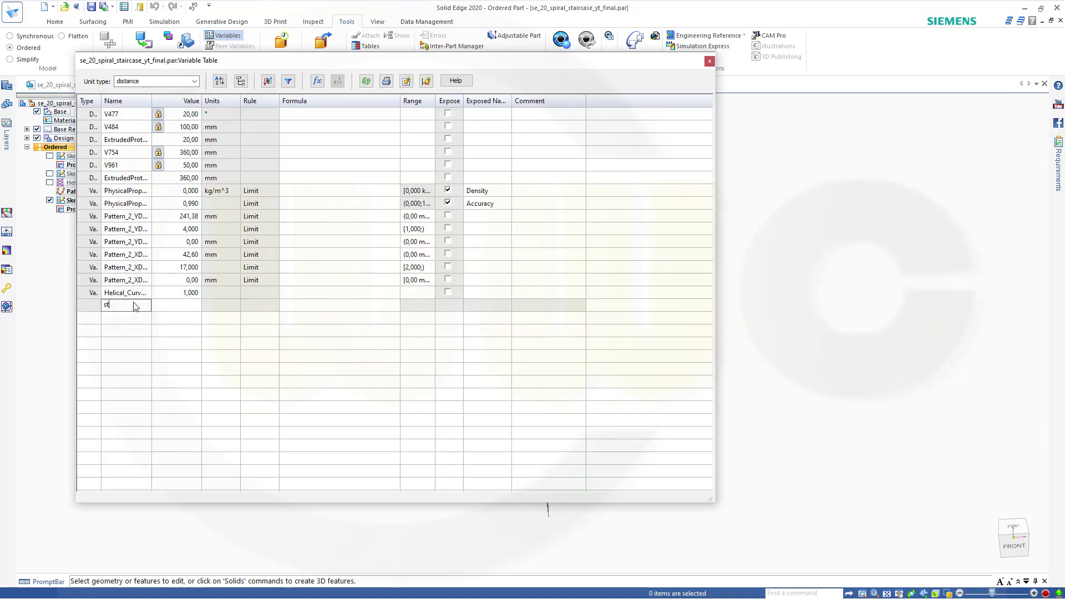
pyautogui.write('air_height')
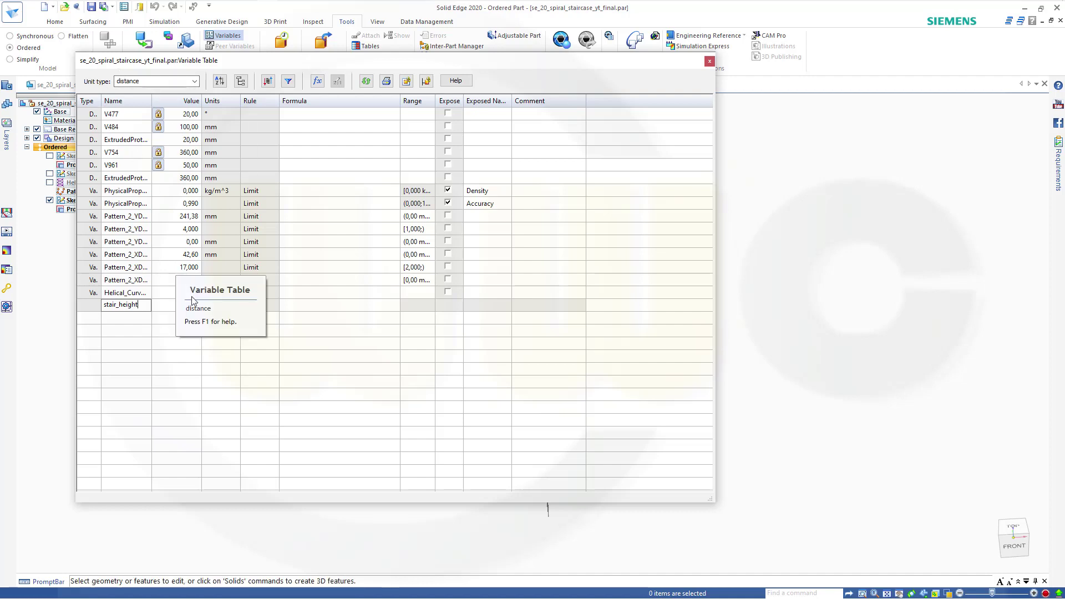
pyautogui.click(174, 309)
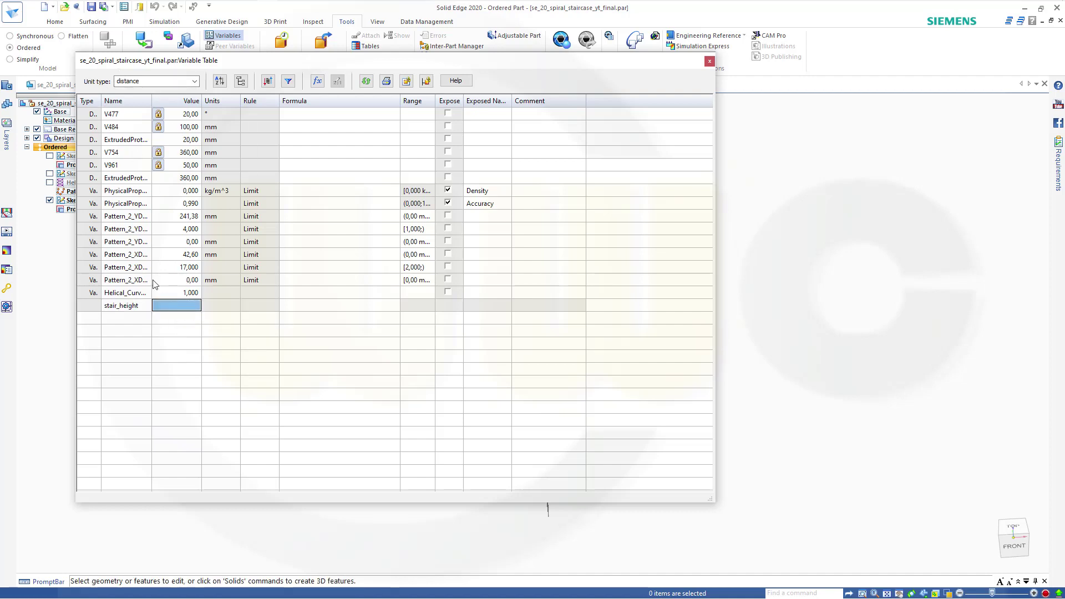
pyautogui.write('20')
pyautogui.press('Return')
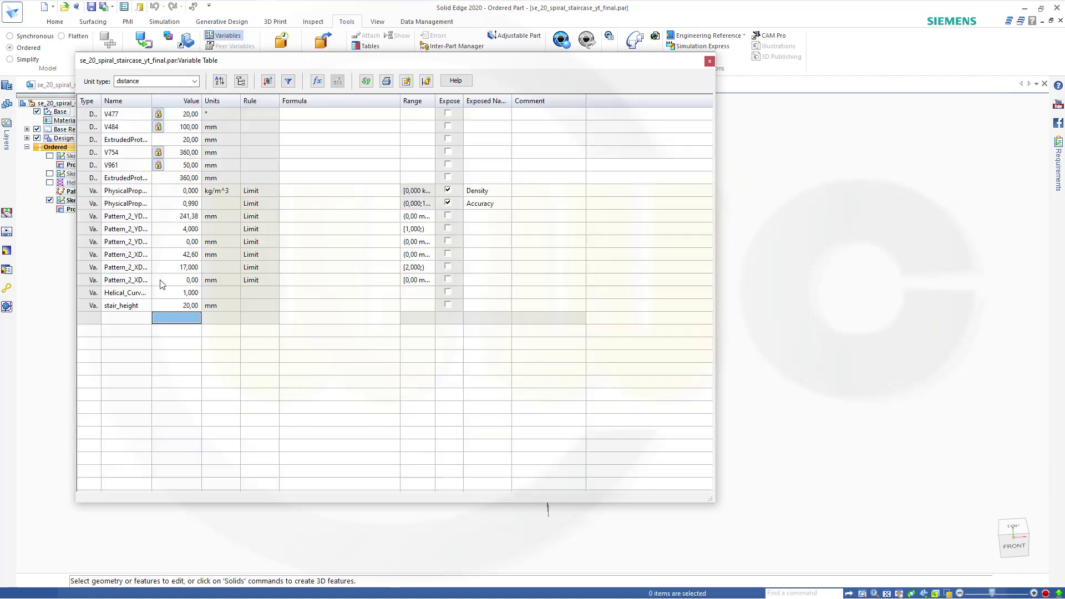
# Step: Create an angle-type variable stair_angle with a value of 20°
pyautogui.click(125, 320)
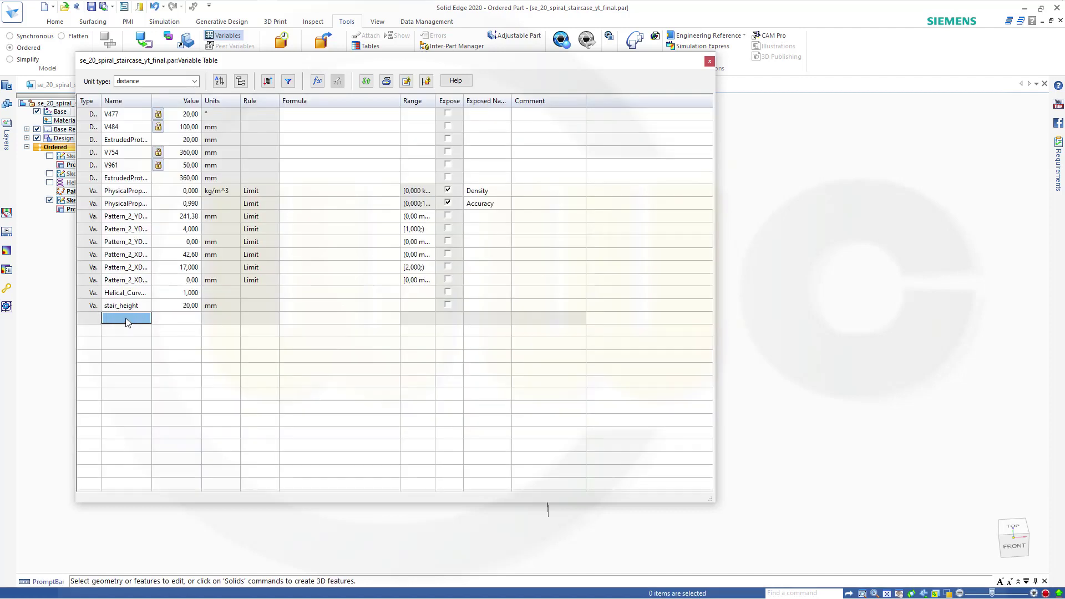
pyautogui.click(177, 81)
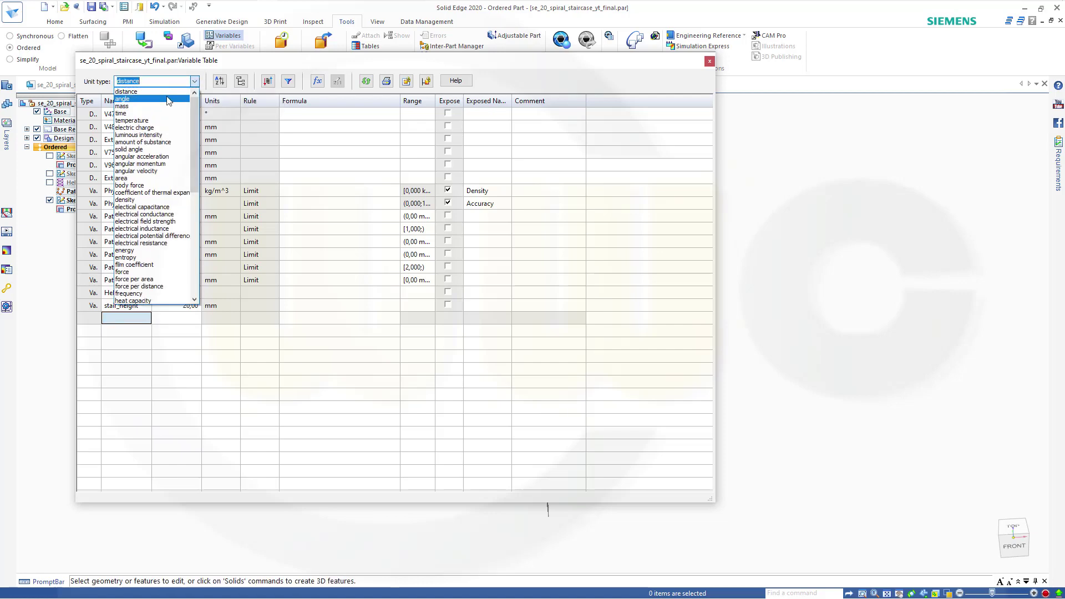
pyautogui.click(168, 99)
pyautogui.click(133, 321)
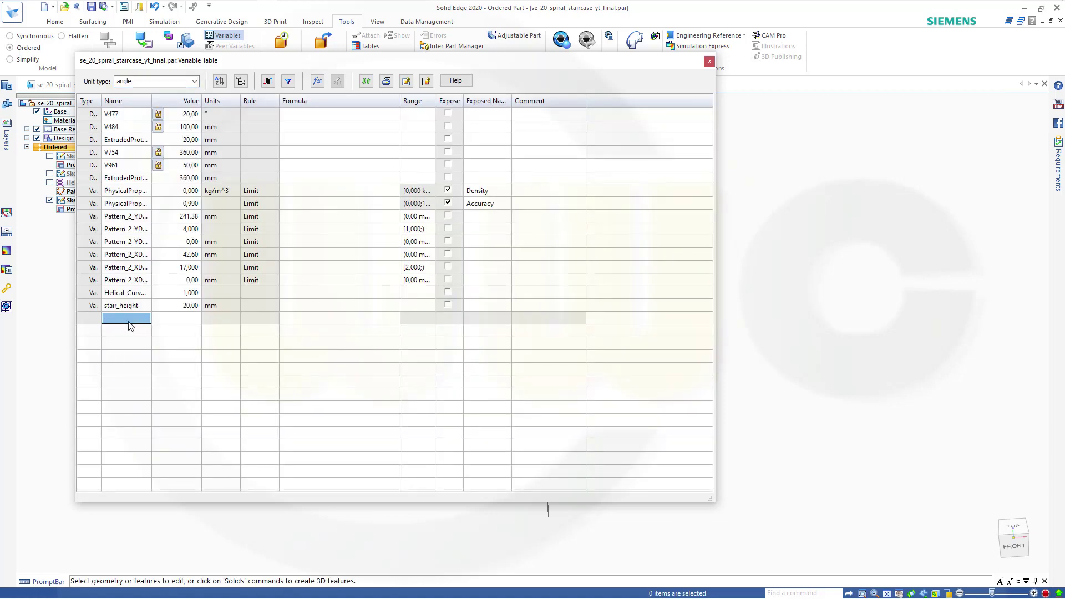
pyautogui.write('stair_angle')
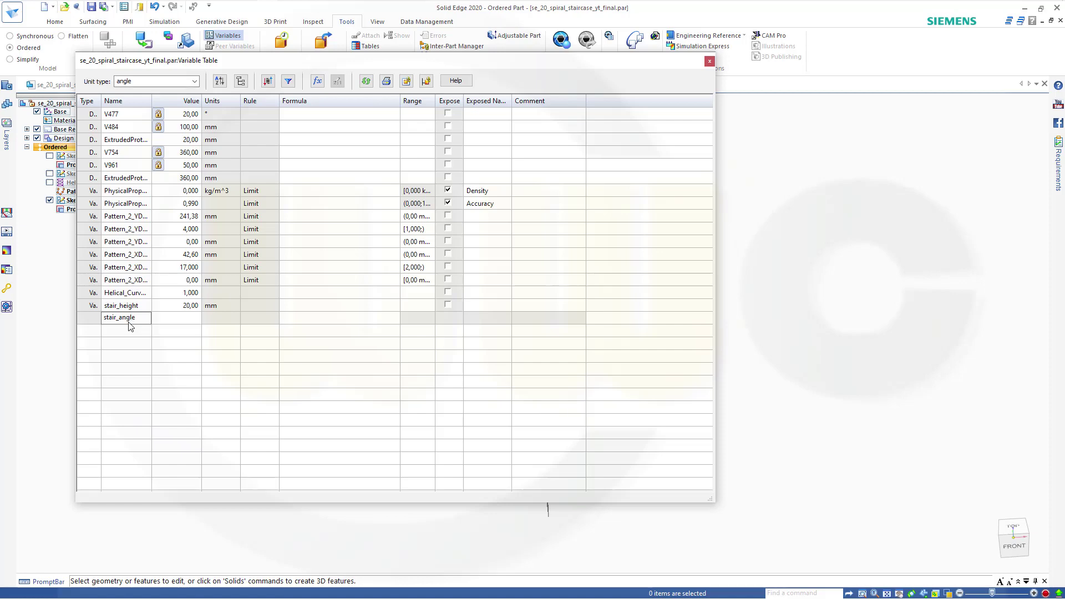
pyautogui.press('Tab')
pyautogui.write('20')
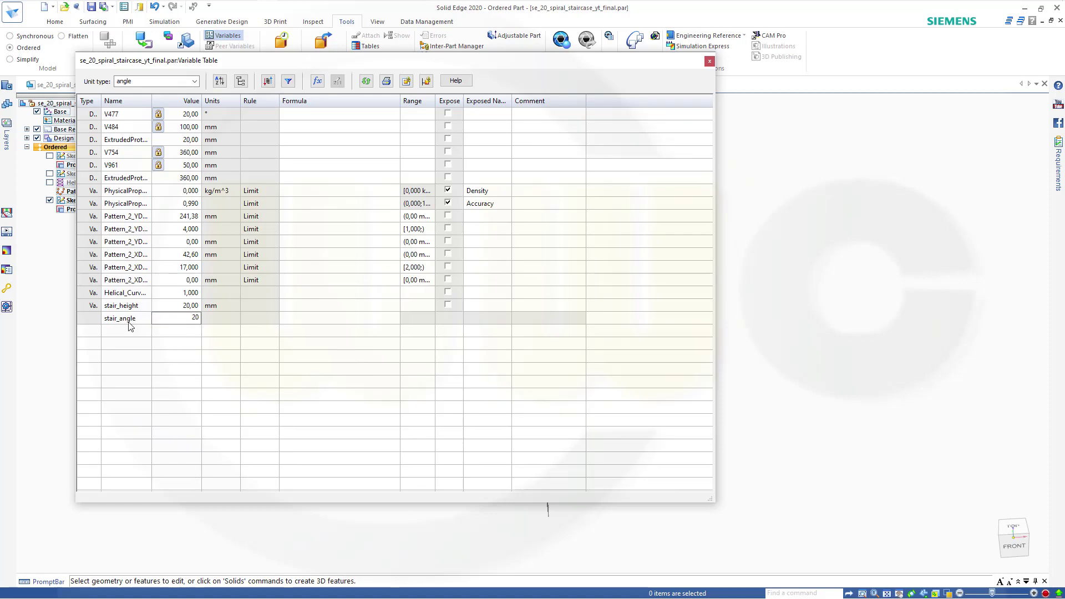
pyautogui.press('Return')
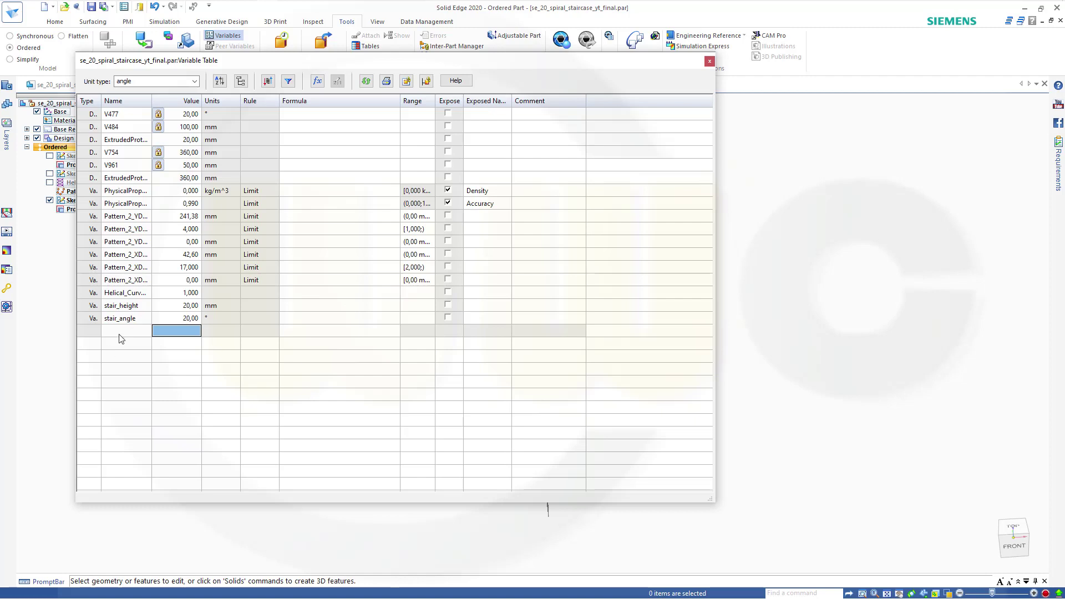
# Step: Create a scalar-type variable stair_counter with a value of 18
pyautogui.click(123, 336)
pyautogui.write('stai')
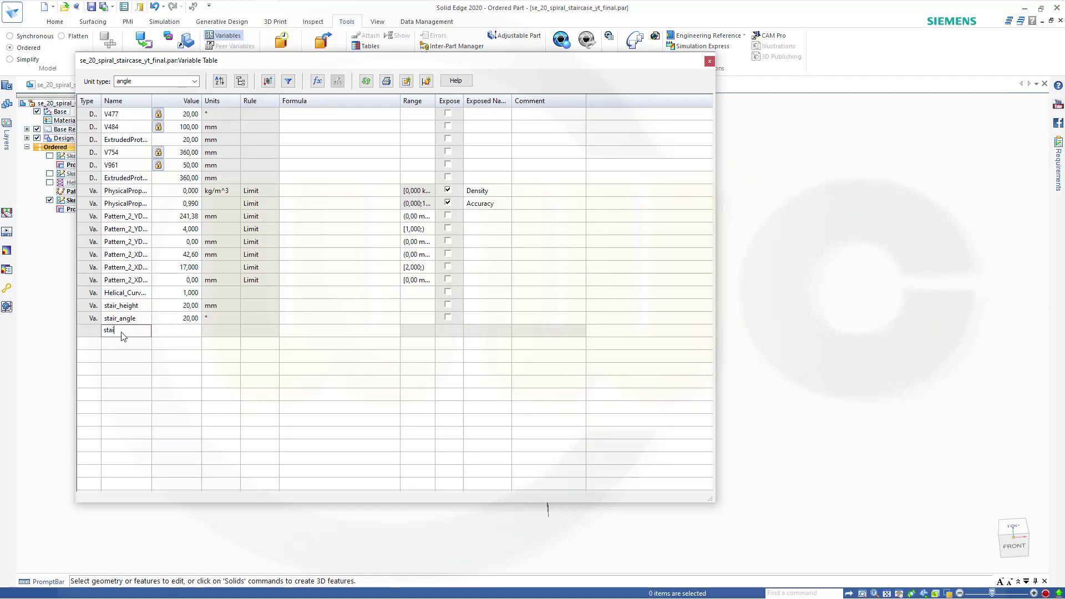
pyautogui.write('r_counter')
pyautogui.click(195, 82)
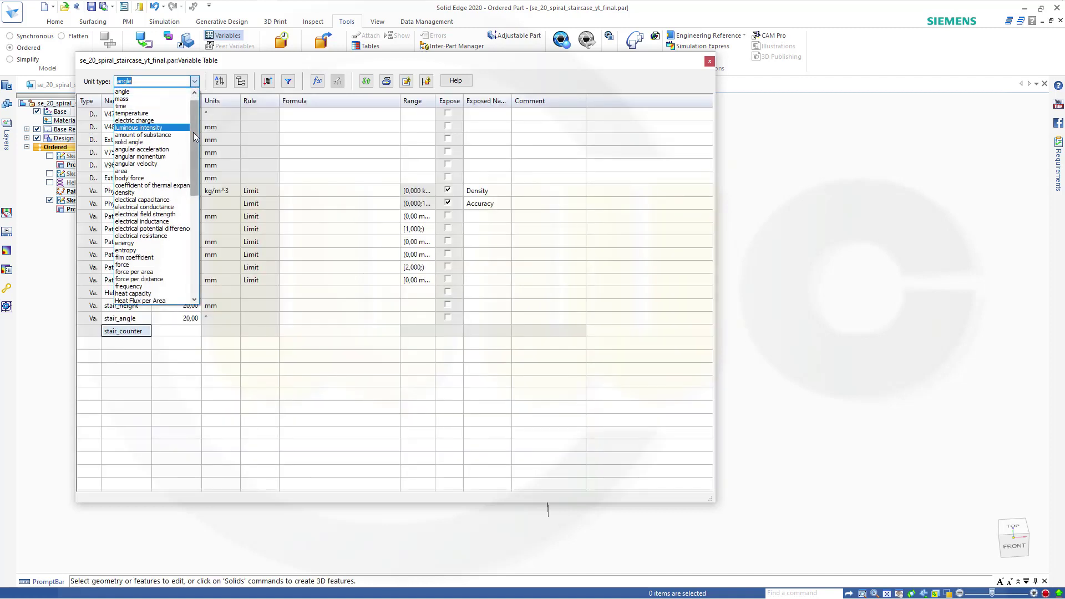
pyautogui.moveTo(195, 135); pyautogui.dragTo(200, 258)
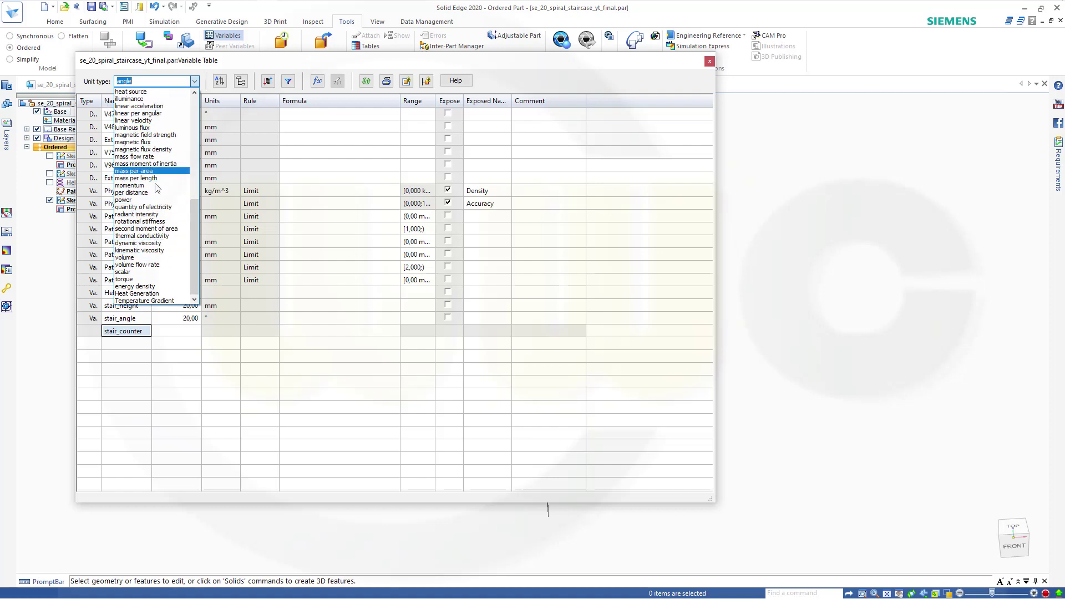
pyautogui.click(127, 273)
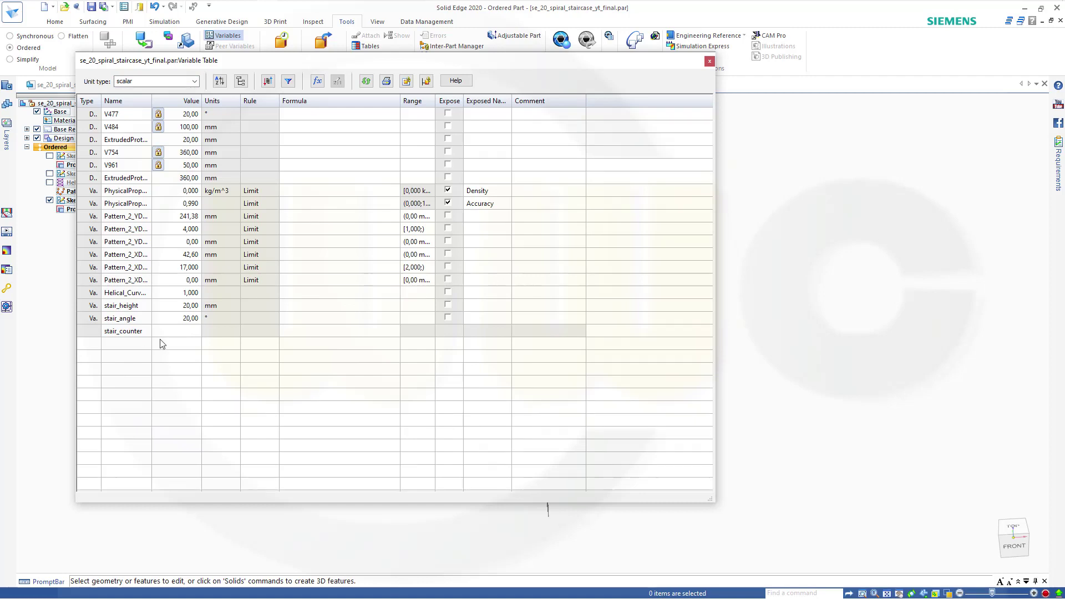
pyautogui.click(174, 332)
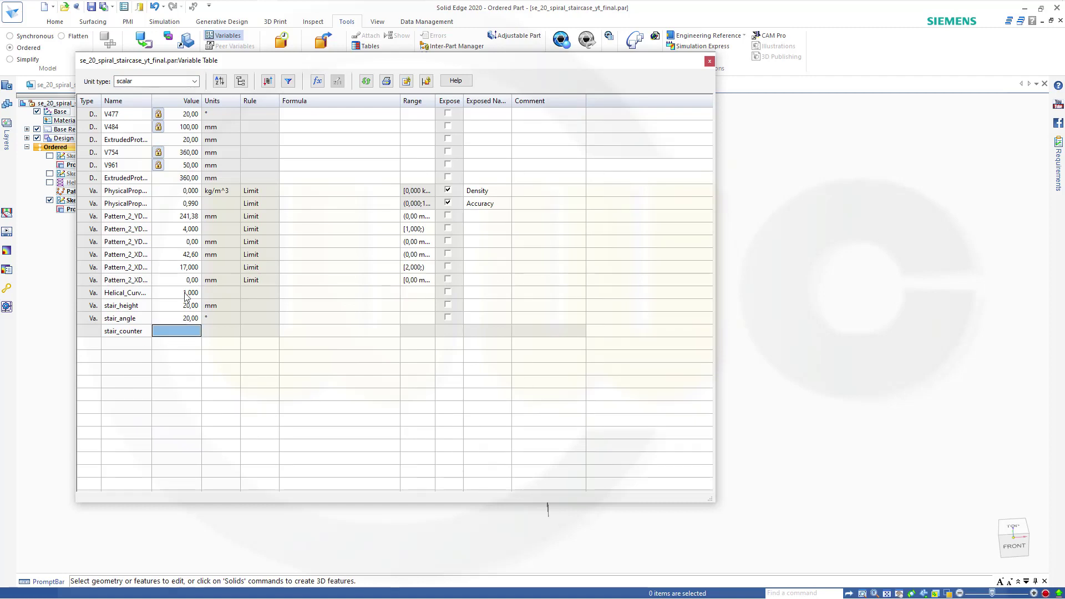
pyautogui.write('18')
pyautogui.press('Return')
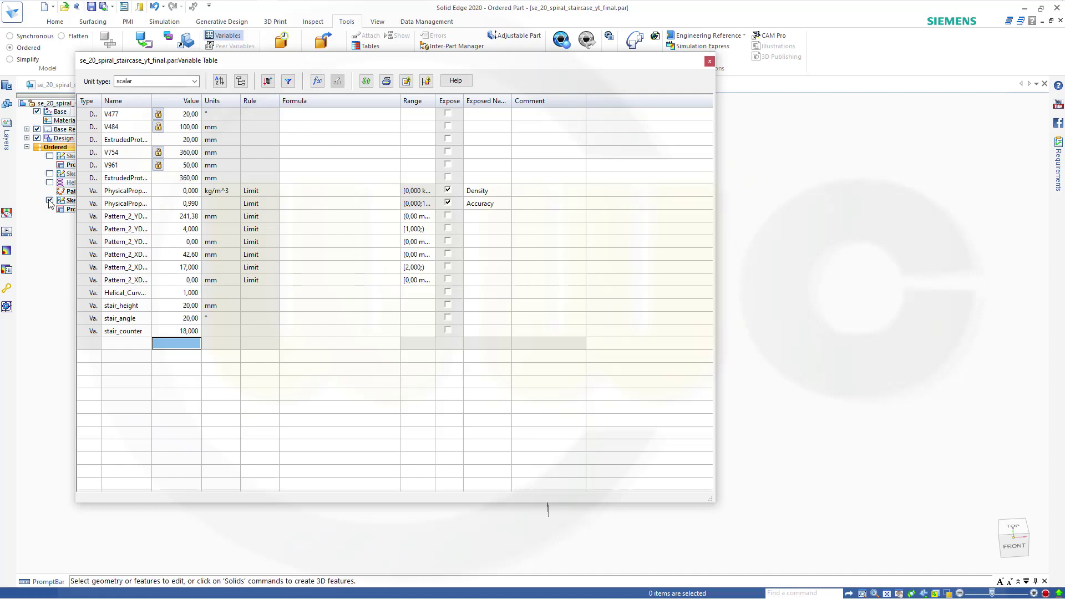
# Step: Close the Variable Table and reopen Pattern 2's definition for editing
pyautogui.click(710, 61)
pyautogui.moveTo(718, 310); pyautogui.dragTo(662, 303, button='middle')
pyautogui.click(90, 194)
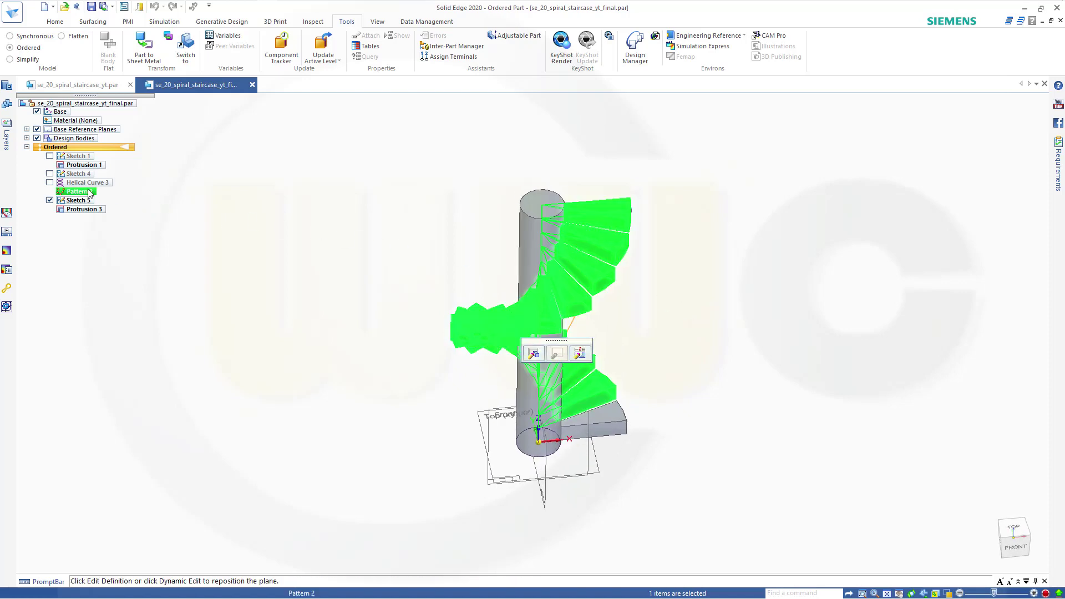
pyautogui.click(534, 353)
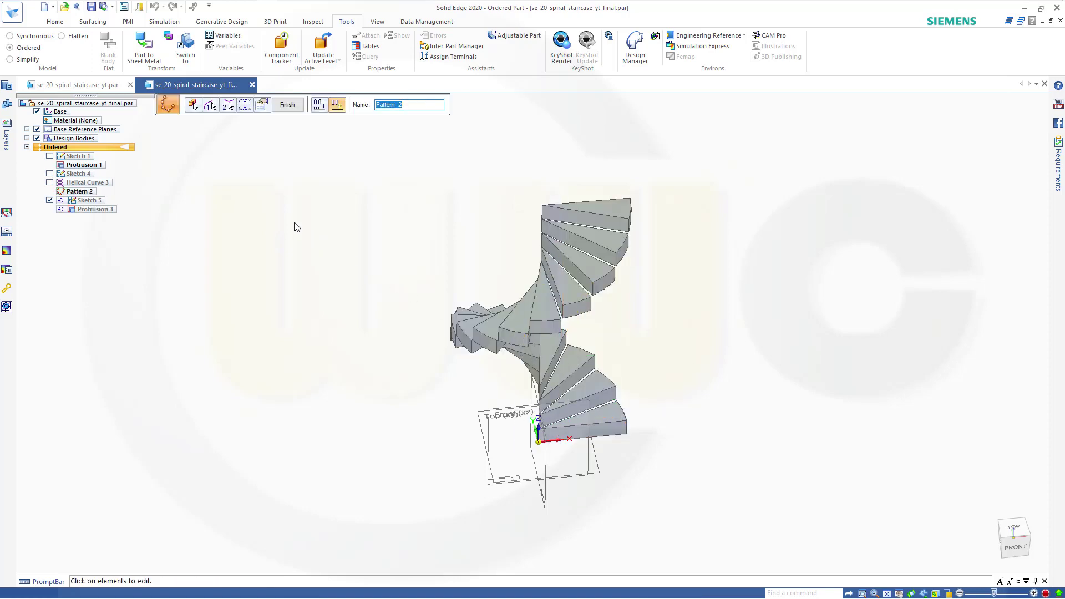
# Step: Set Pattern 2's spacing to Fit with a count of 18, then finish
pyautogui.click(245, 105)
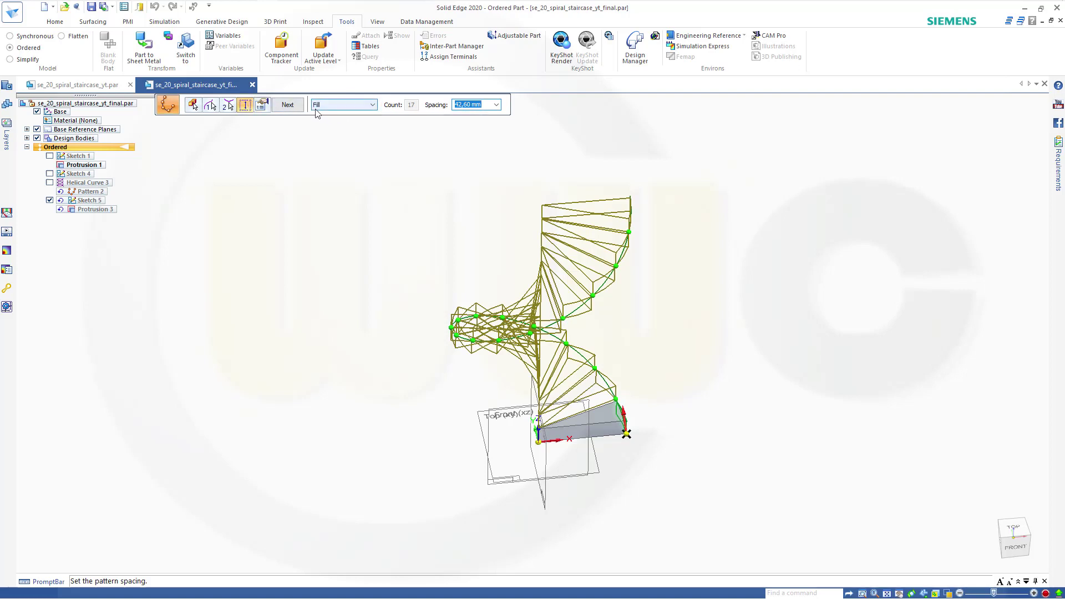
pyautogui.click(373, 105)
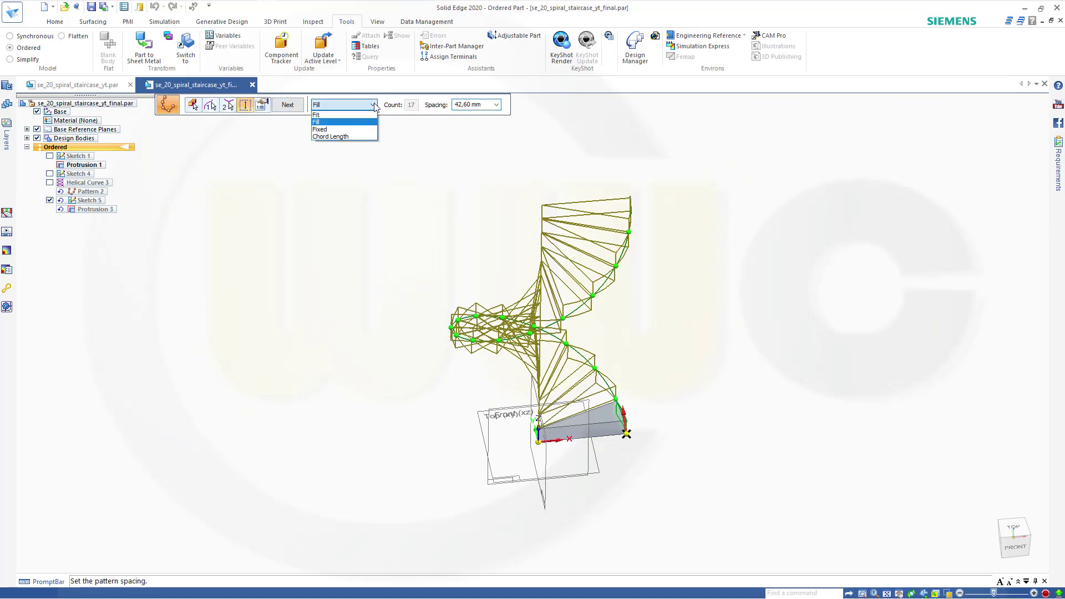
pyautogui.click(328, 115)
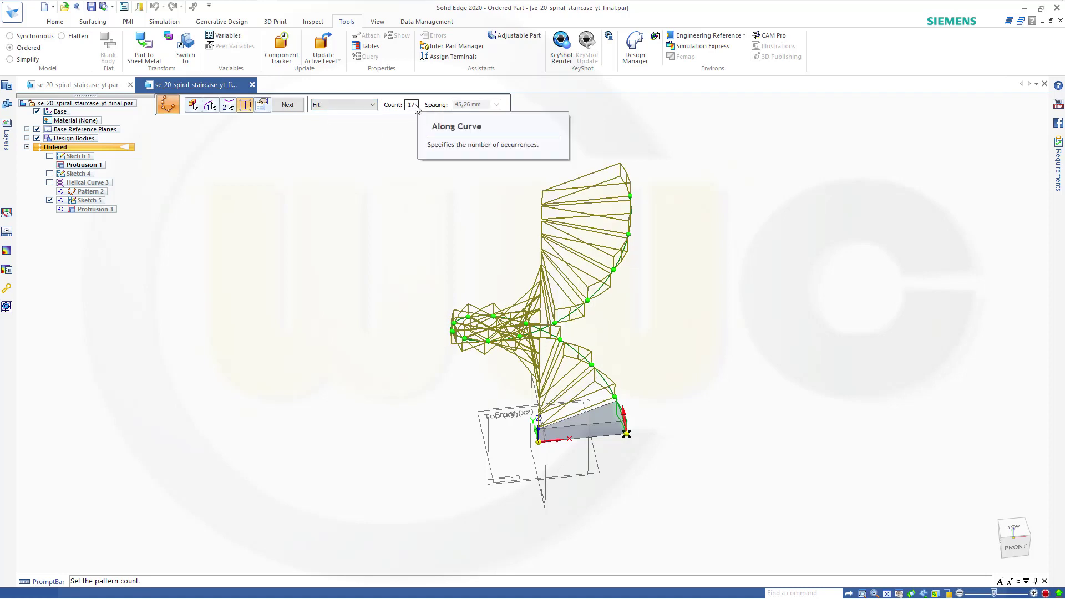
pyautogui.moveTo(415, 106); pyautogui.dragTo(395, 111)
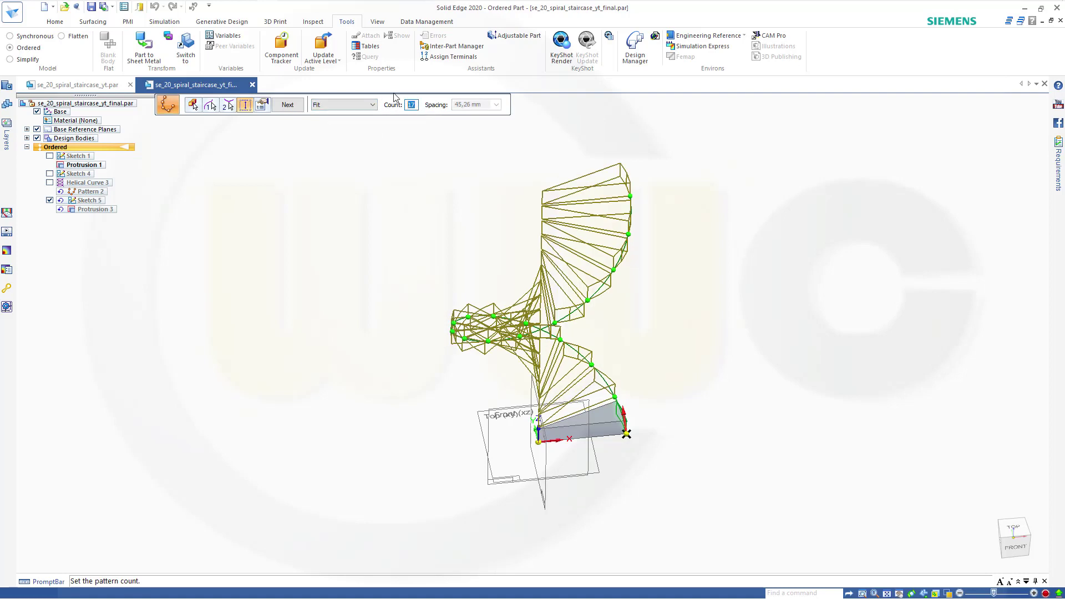
pyautogui.press('Return')
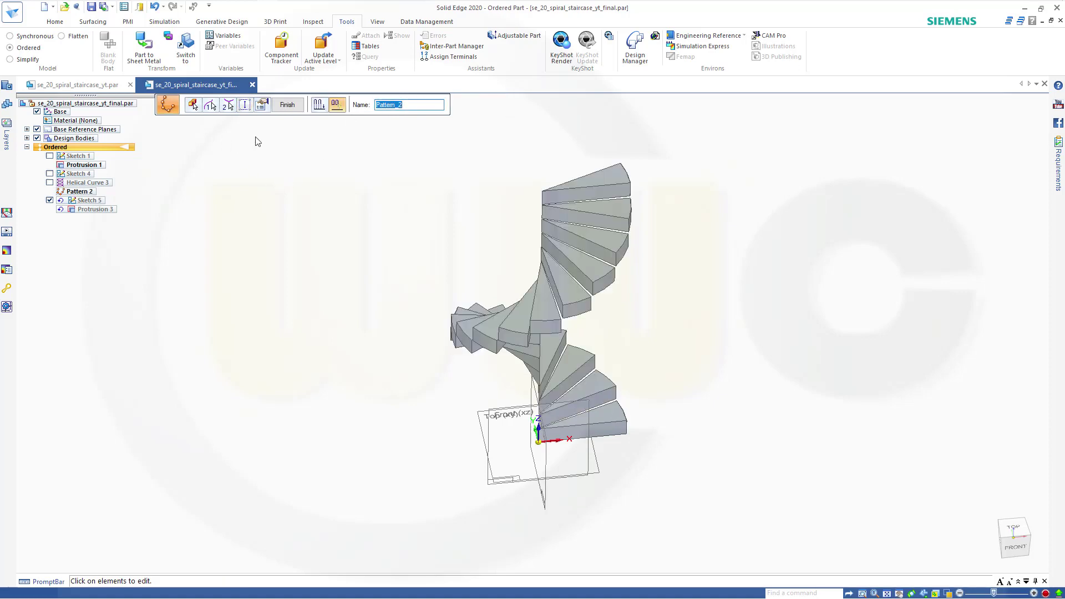
pyautogui.click(287, 105)
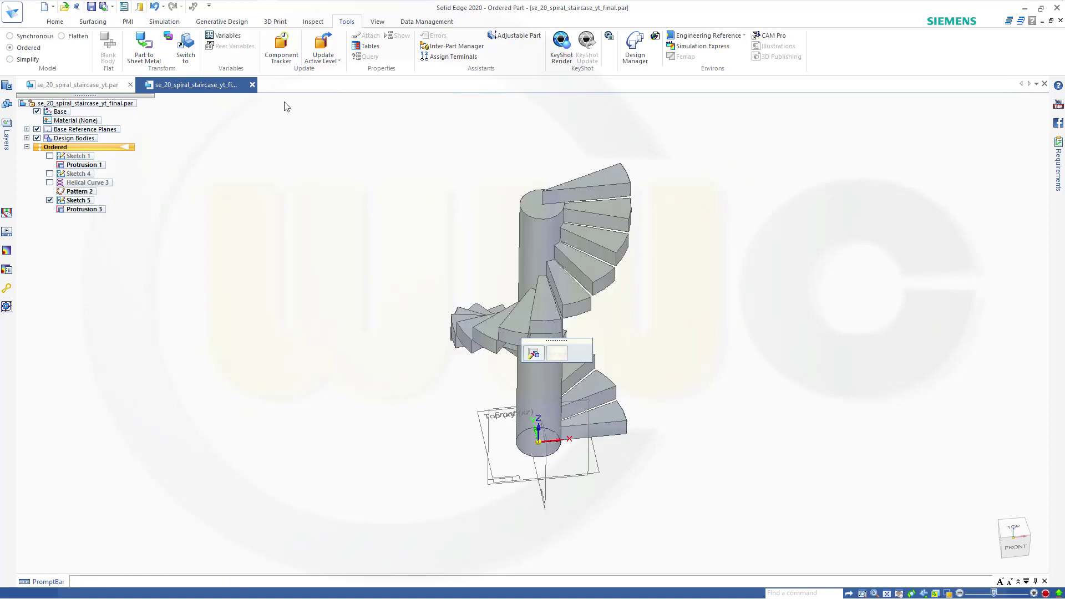
pyautogui.click(270, 157)
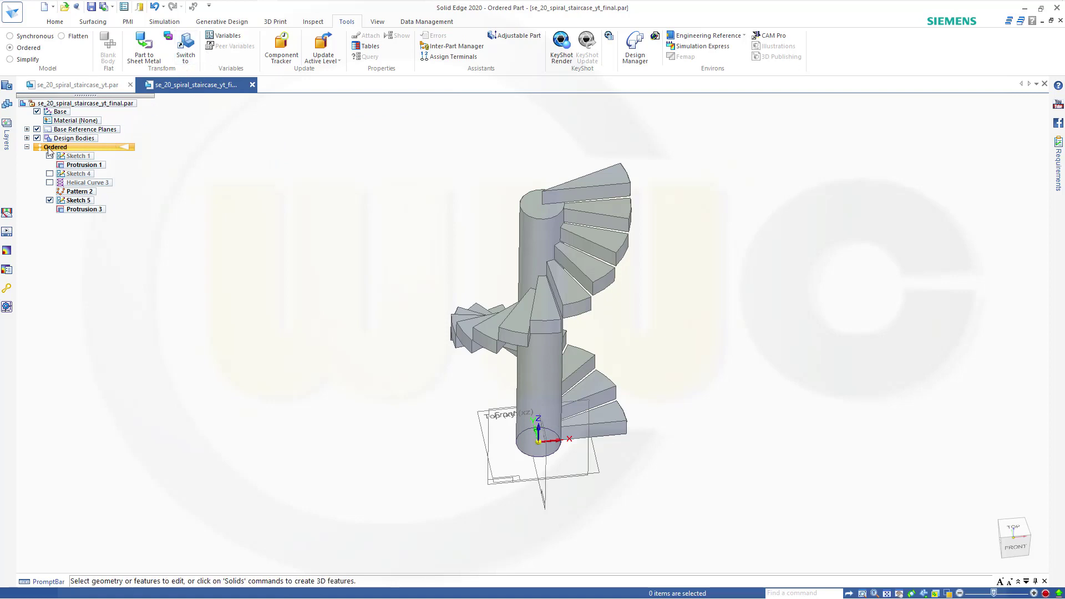
# Step: Link Sketch 1's 20° step angle dimension to =stair_angle and finish the sketch
pyautogui.click(75, 156)
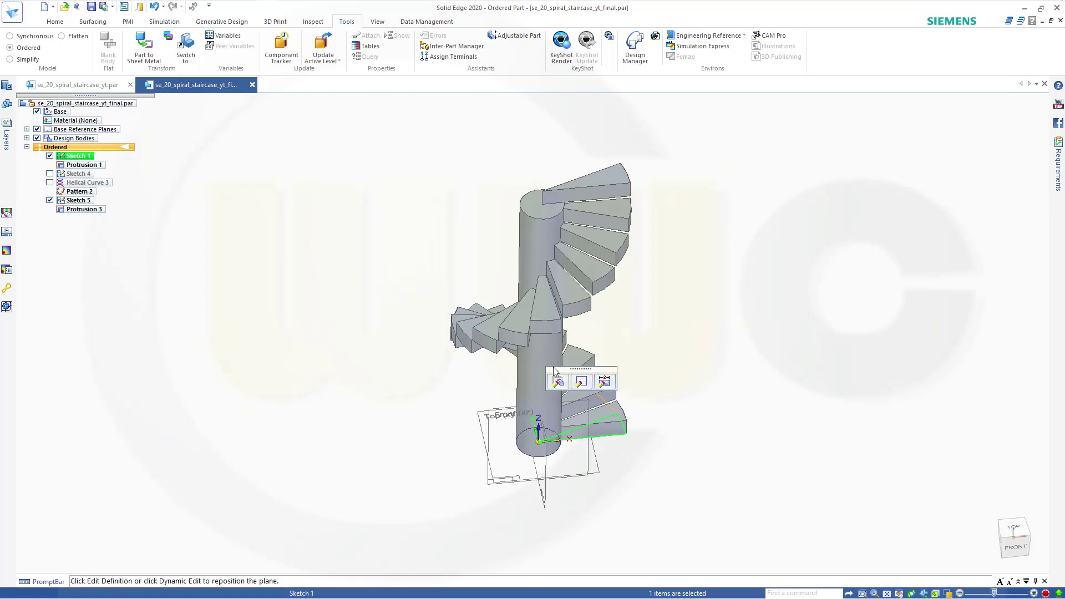
pyautogui.click(581, 382)
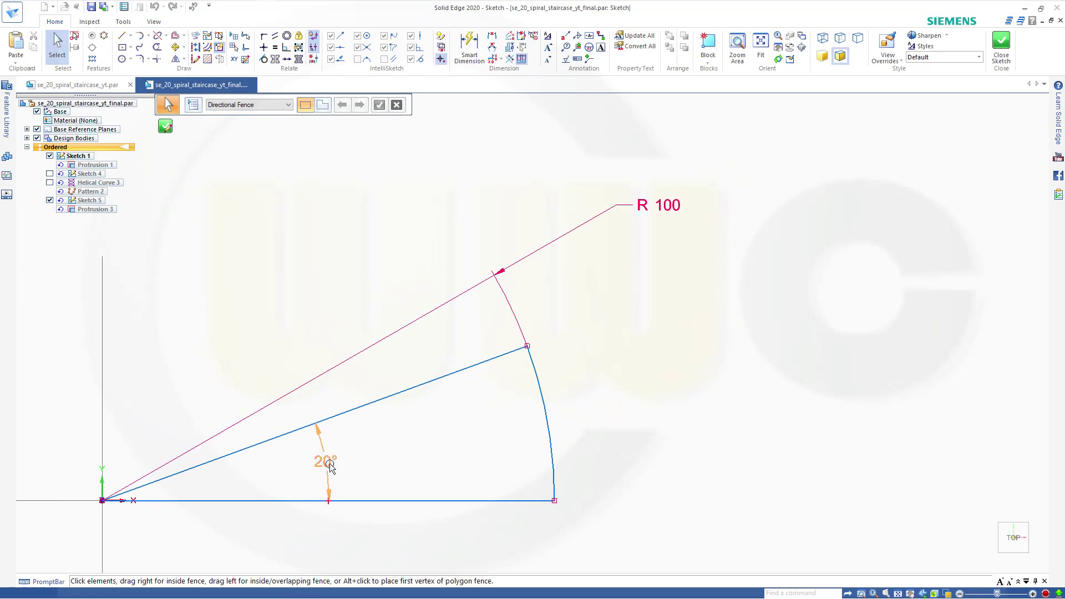
pyautogui.click(330, 468)
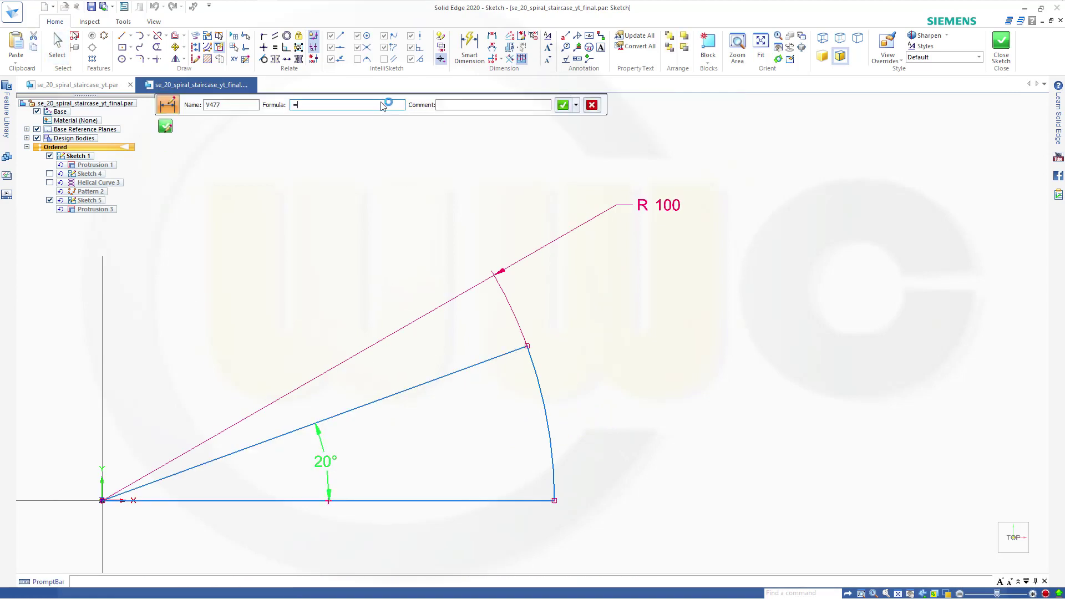
pyautogui.write('=stair')
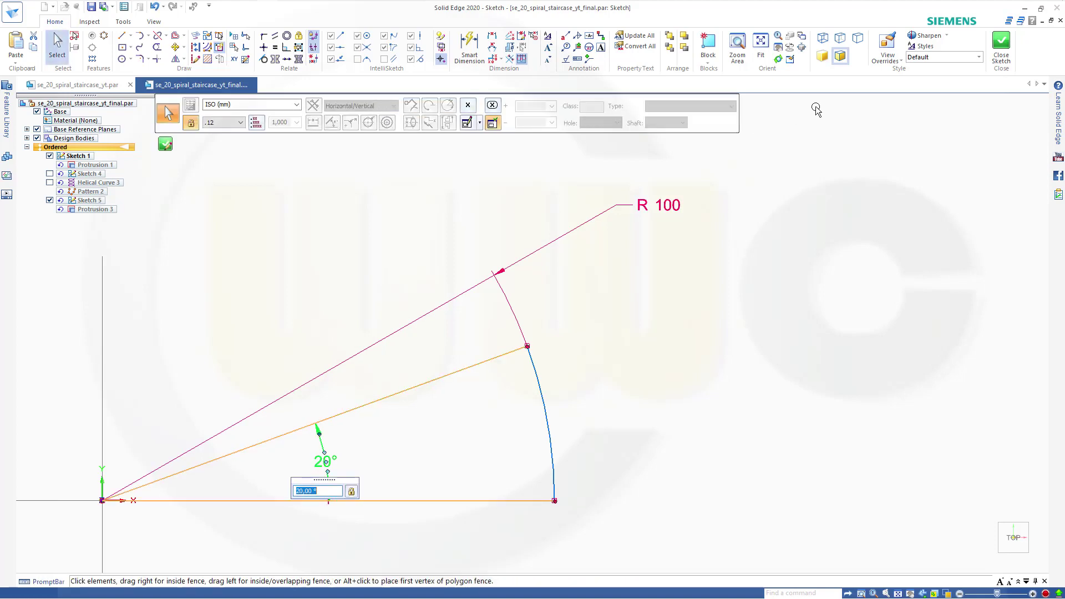
pyautogui.click(996, 49)
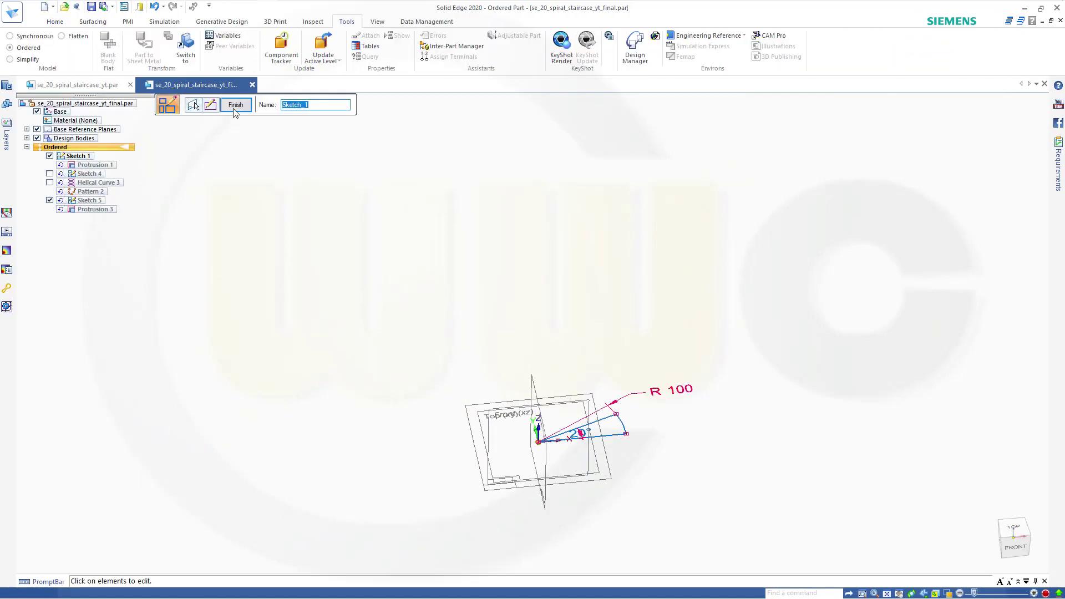
pyautogui.click(234, 109)
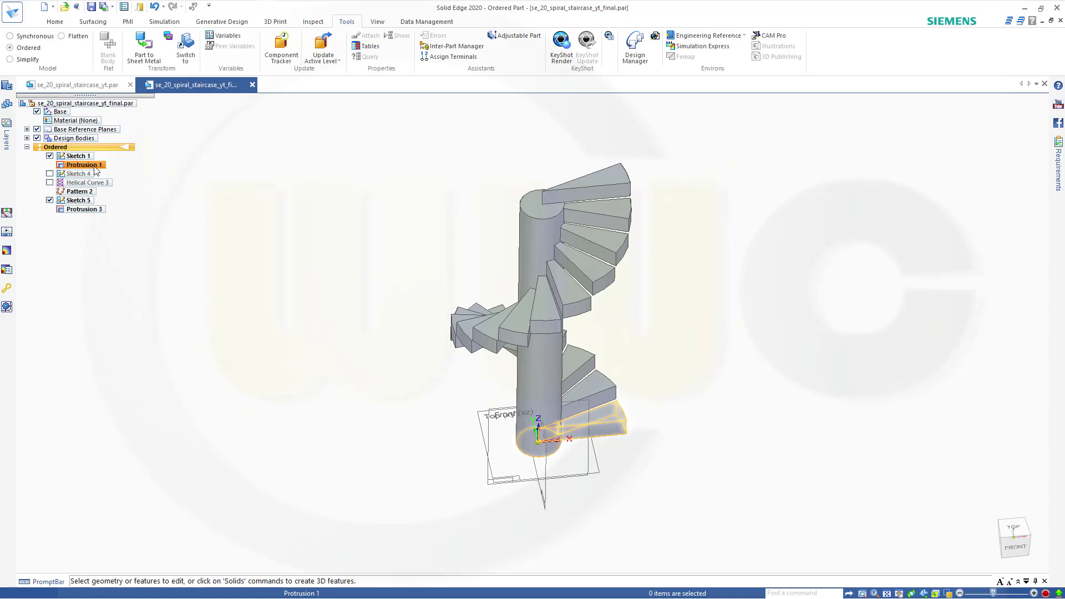
# Step: Set ExtrudedProtrusion_1's depth formula to =stair_height, then switch to the front view
pyautogui.click(223, 37)
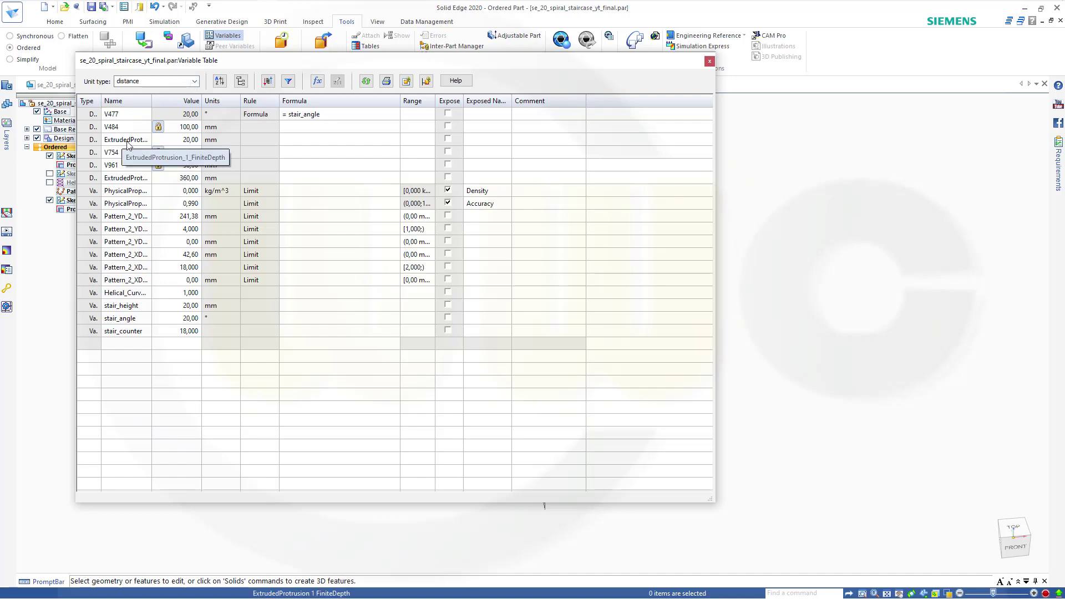
pyautogui.click(300, 141)
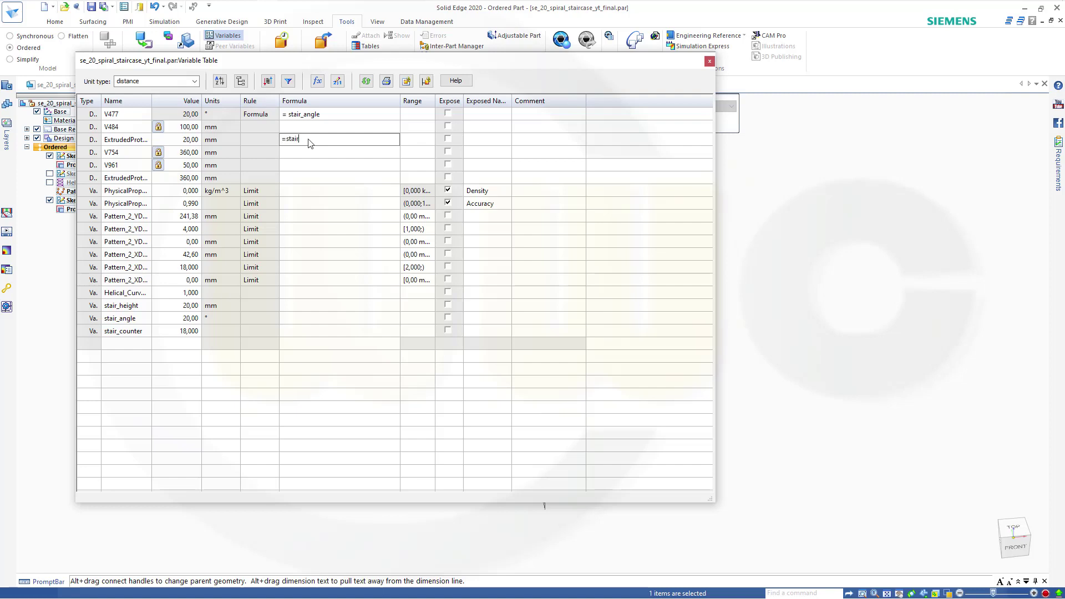
pyautogui.write('=stair_height')
pyautogui.press('Return')
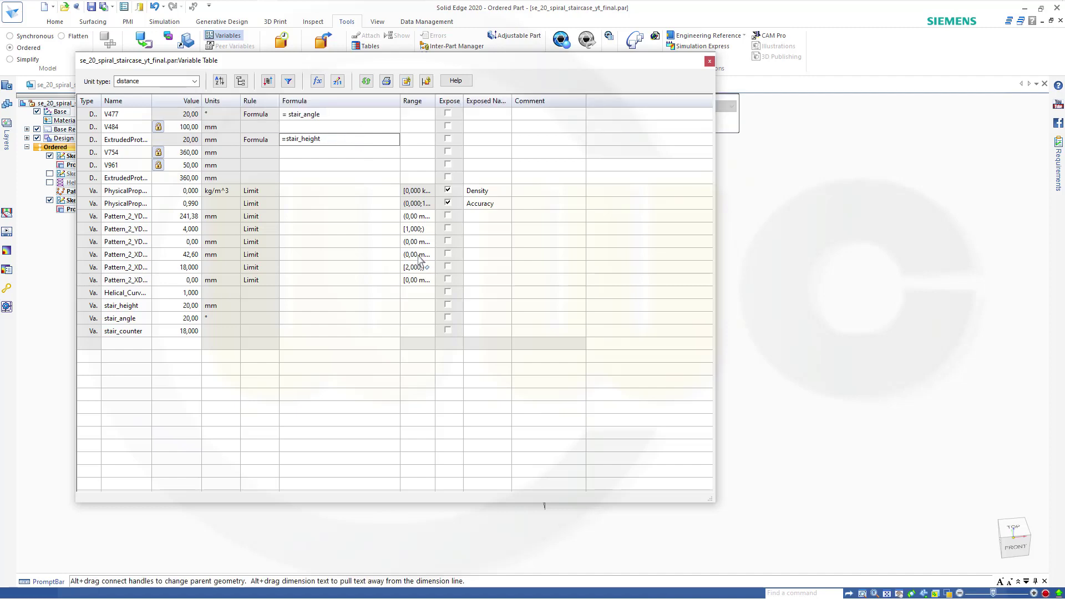
pyautogui.click(710, 61)
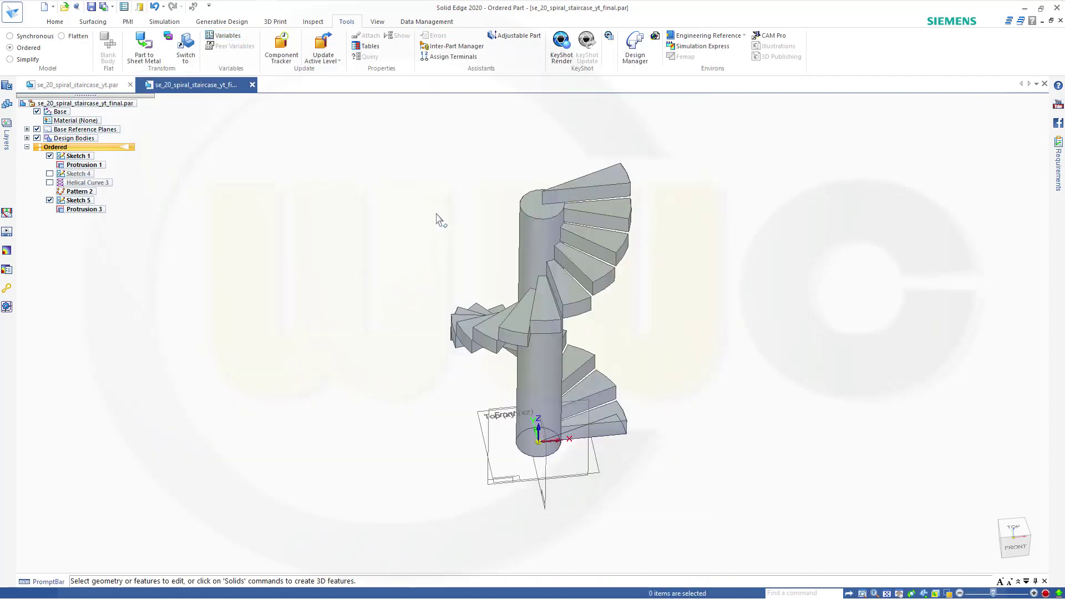
pyautogui.hotkey('ctrl', 'f')
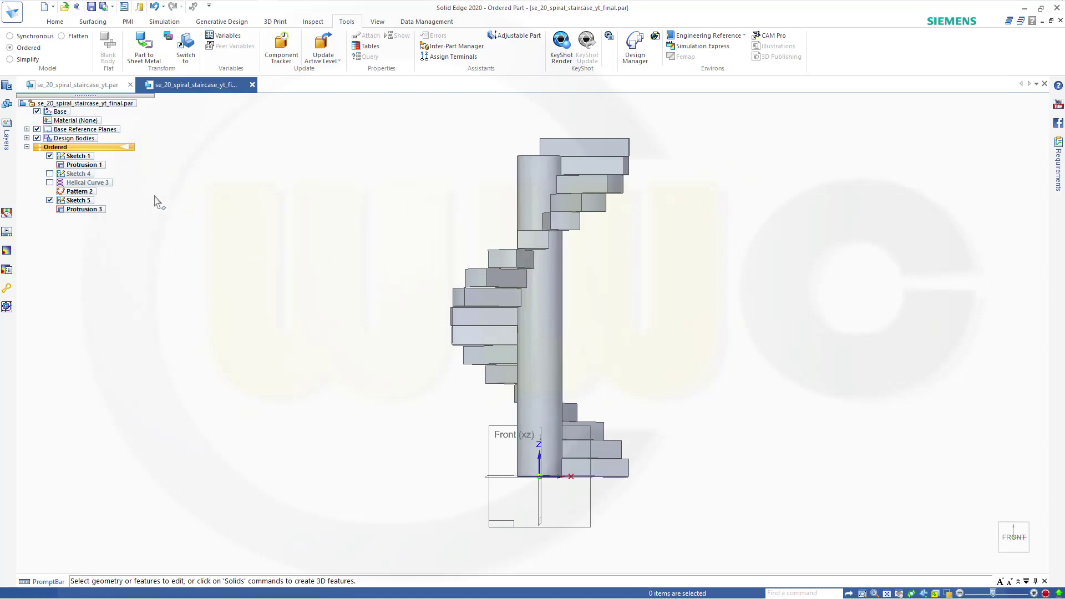
# Step: Show Sketch 4 and change its 360 dimension to =stair_counter*stair_height
pyautogui.click(50, 174)
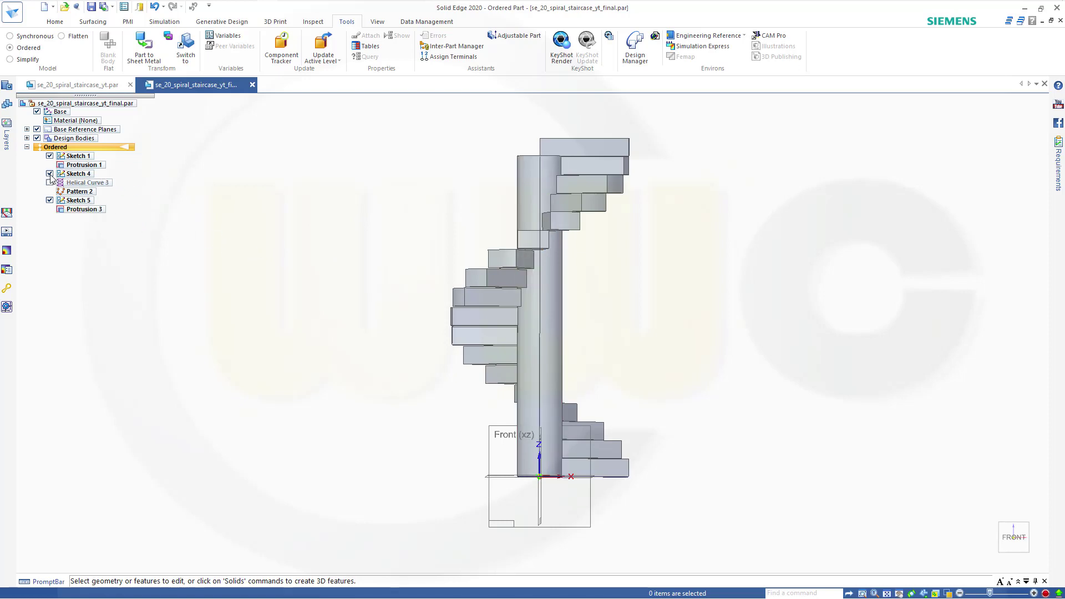
pyautogui.click(77, 173)
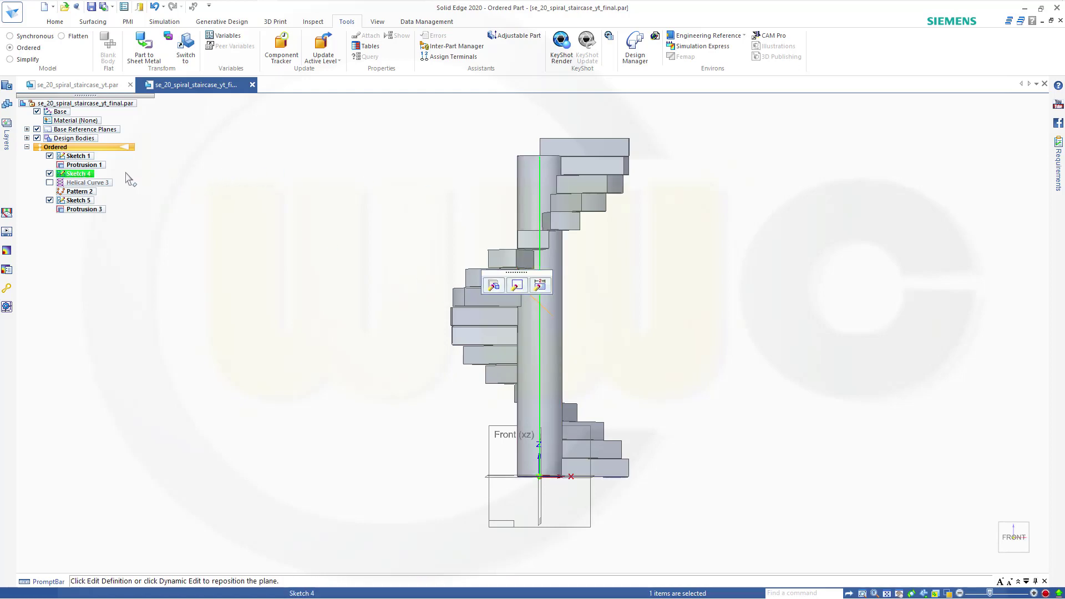
pyautogui.click(517, 286)
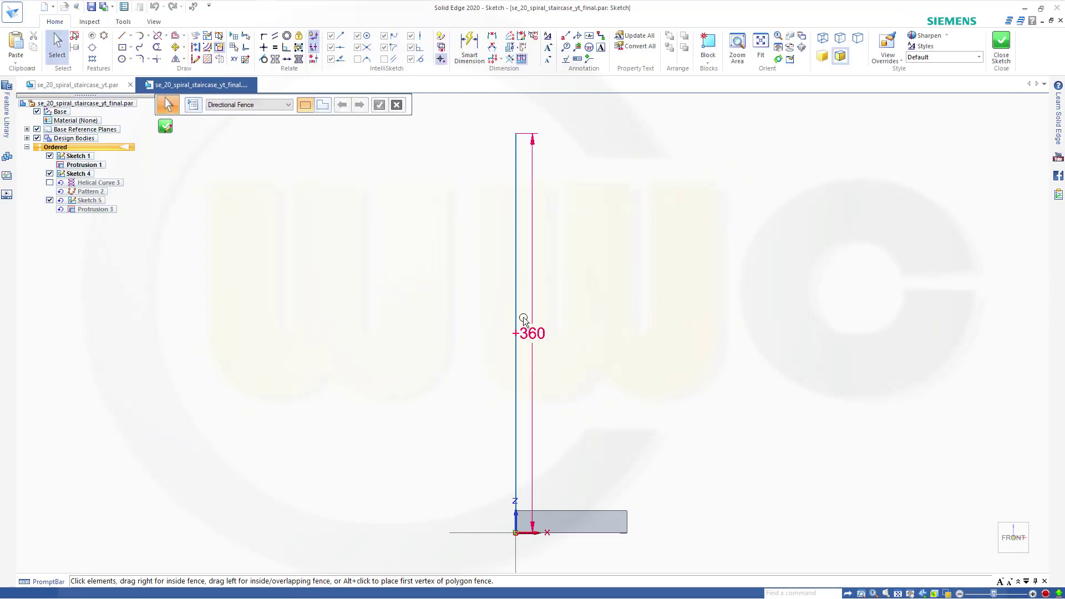
pyautogui.doubleClick(532, 335)
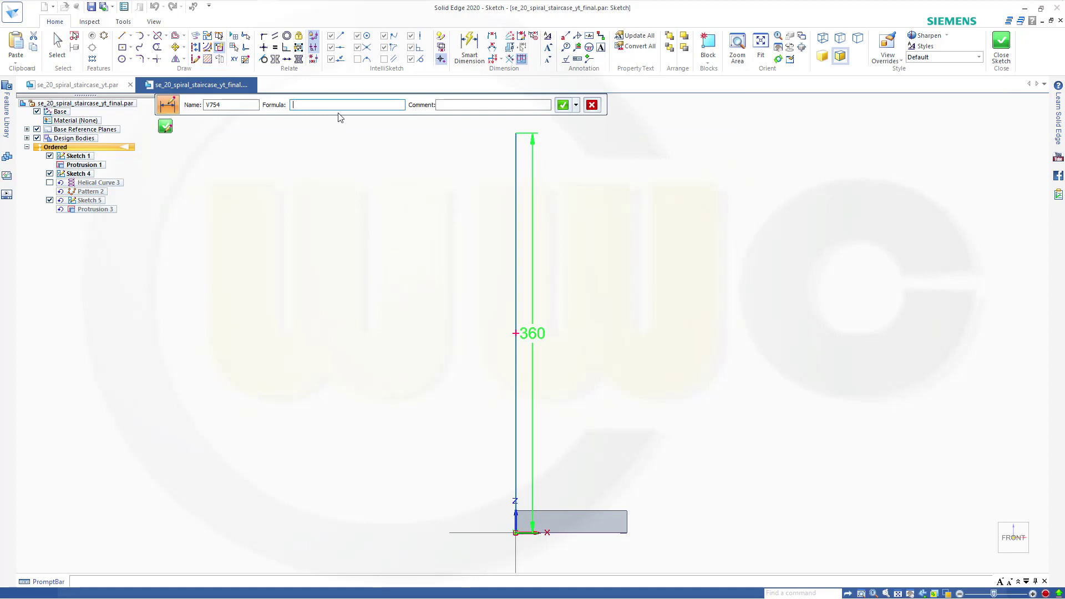
pyautogui.write('=stair_counter*stair_height')
pyautogui.press('Return')
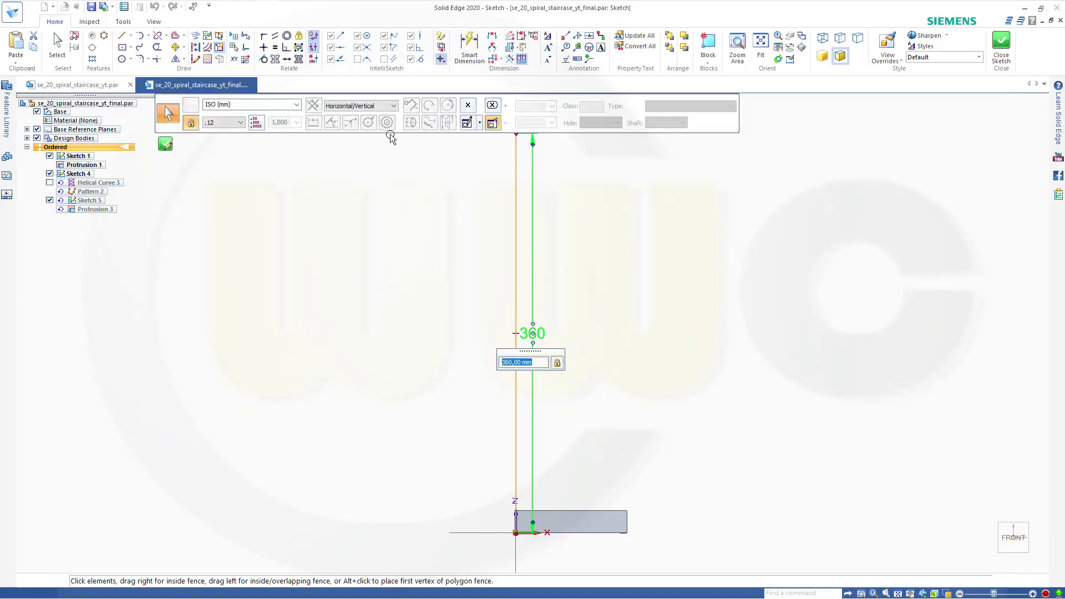
pyautogui.click(1002, 44)
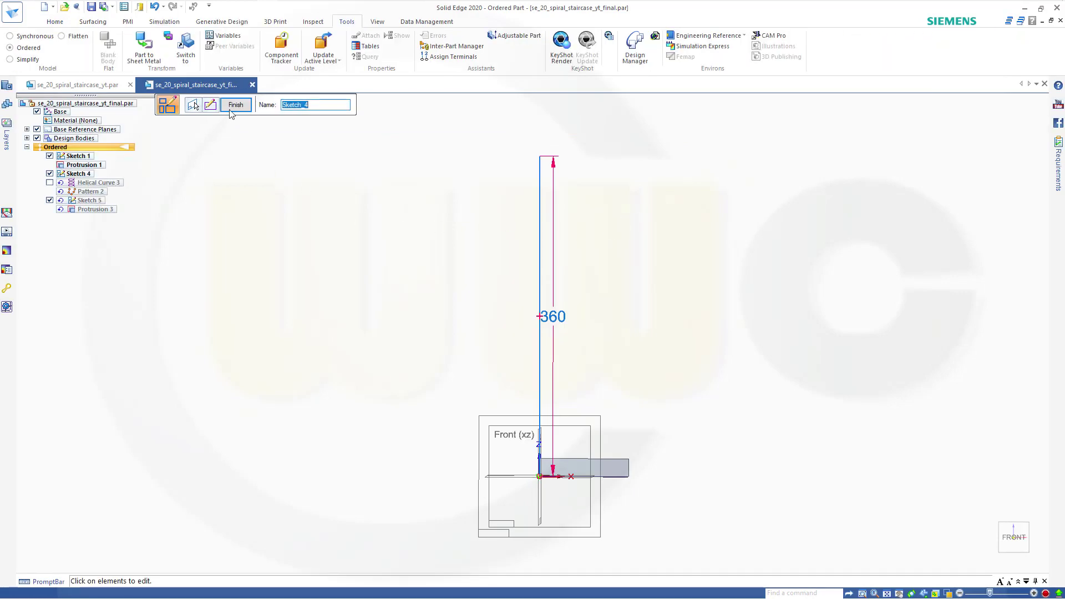
pyautogui.click(231, 109)
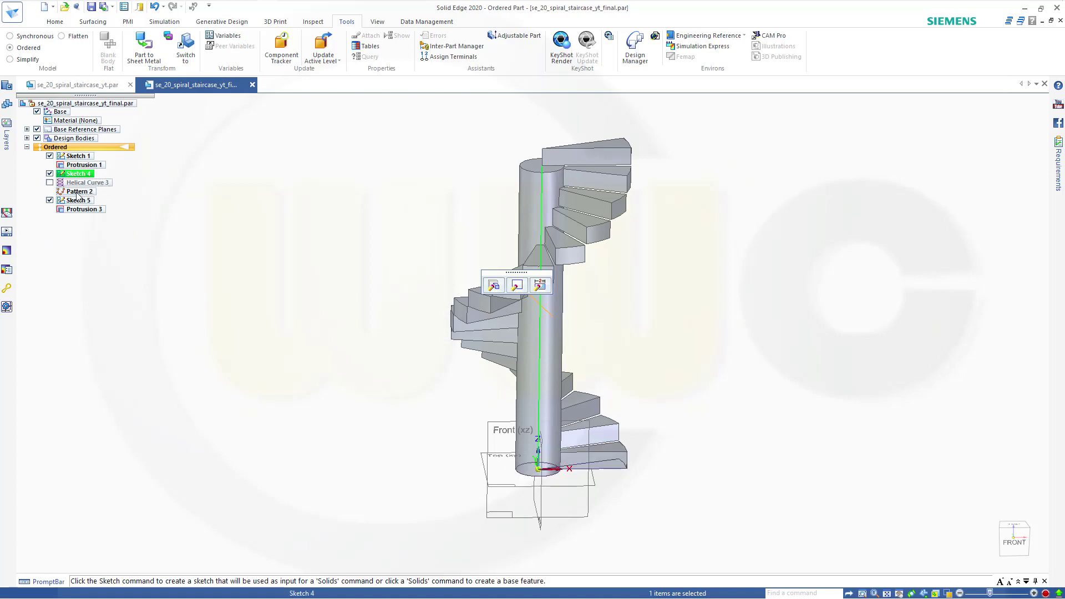
# Step: Enter =stair_counter as Pattern_2's count formula in the Variable Table
pyautogui.click(235, 38)
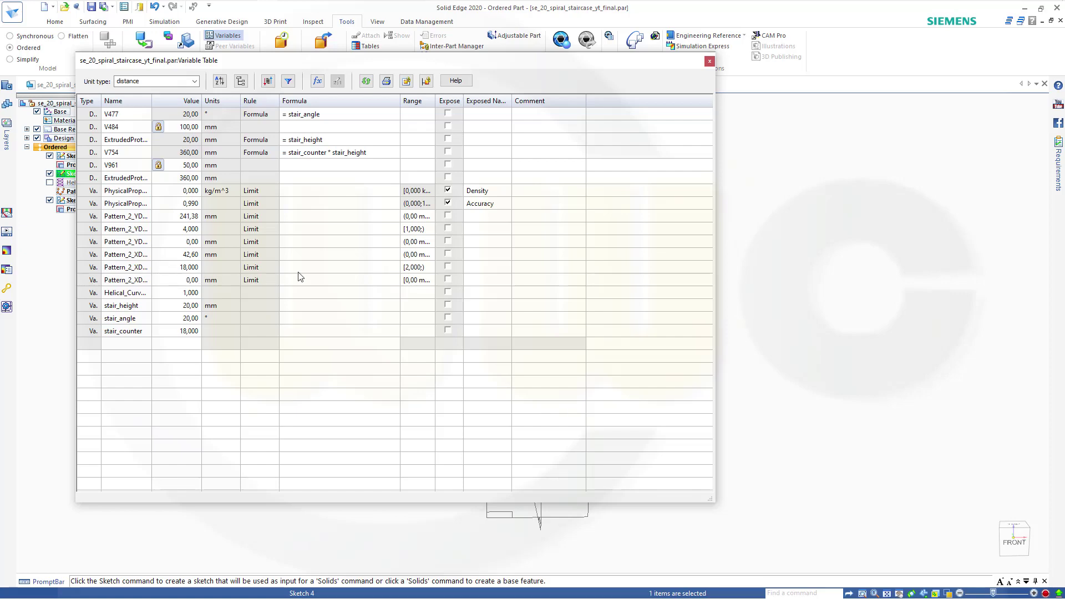
pyautogui.click(312, 268)
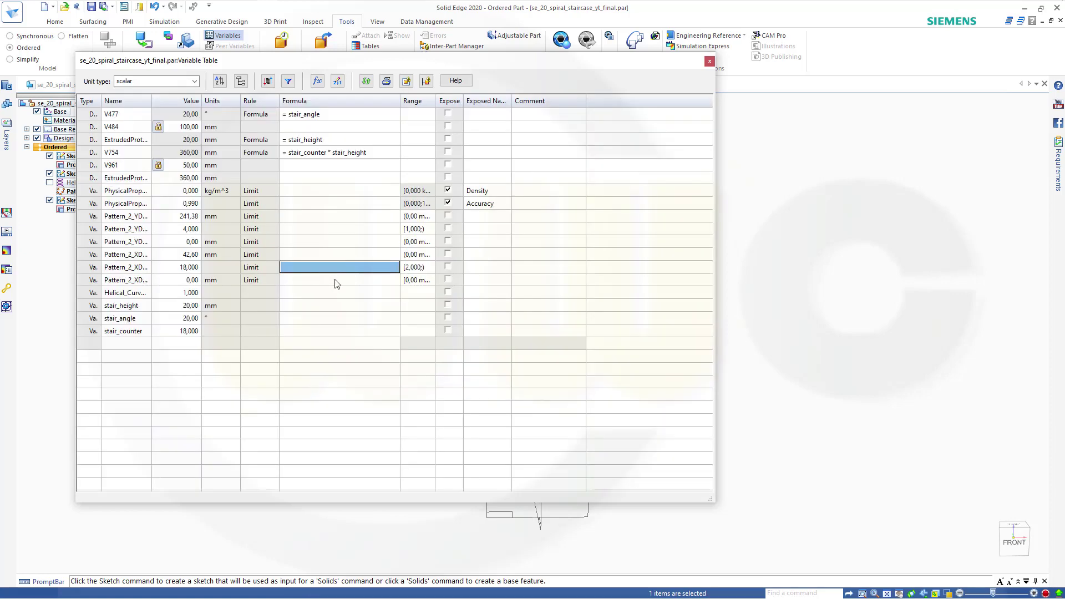
pyautogui.write('= stair_counte')
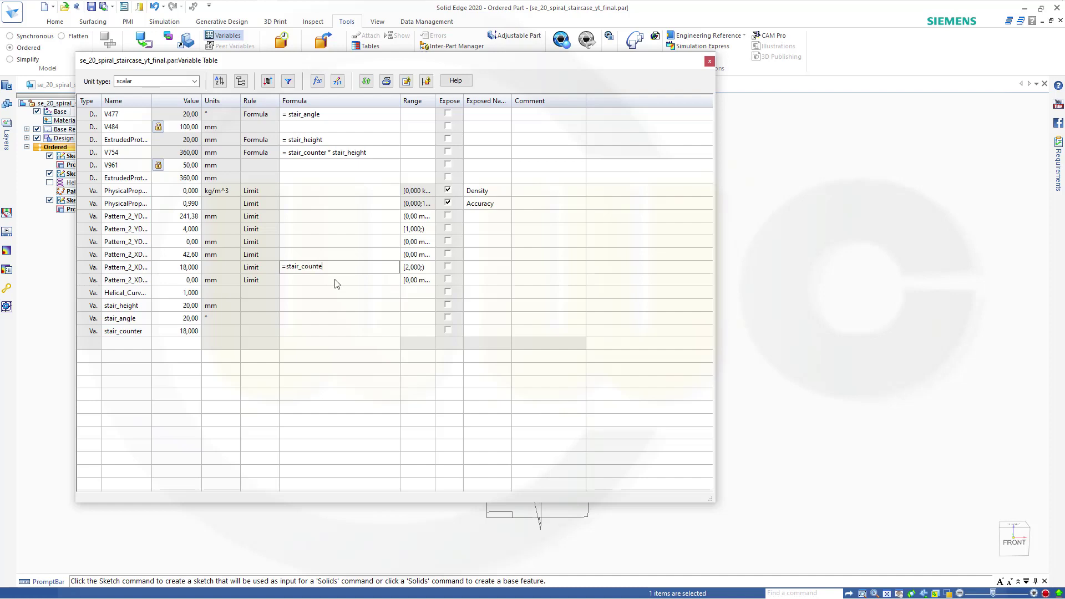
pyautogui.write('r')
pyautogui.click(335, 280)
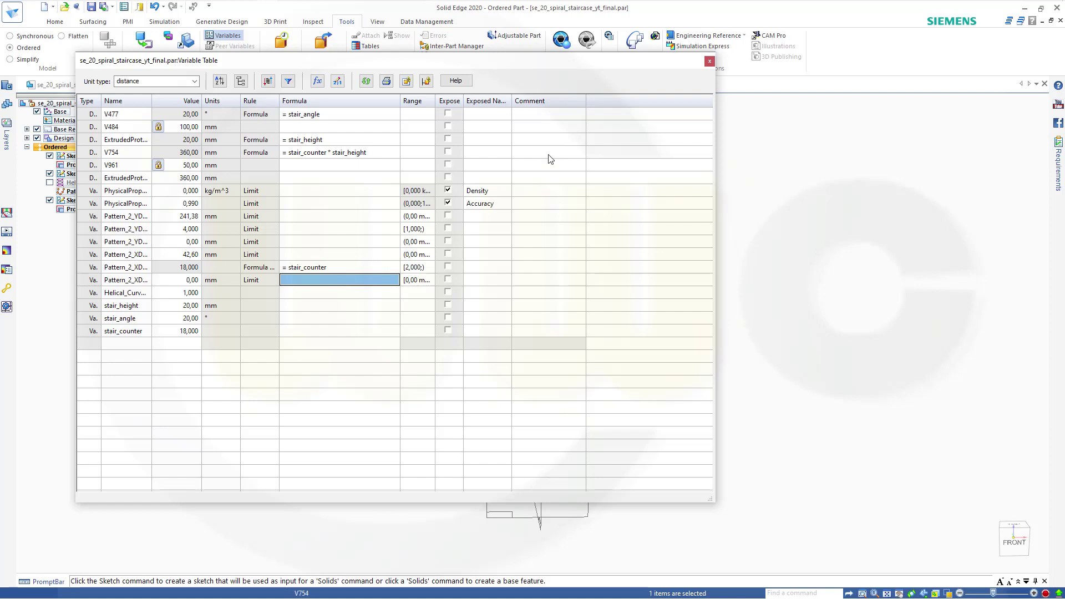
pyautogui.click(710, 61)
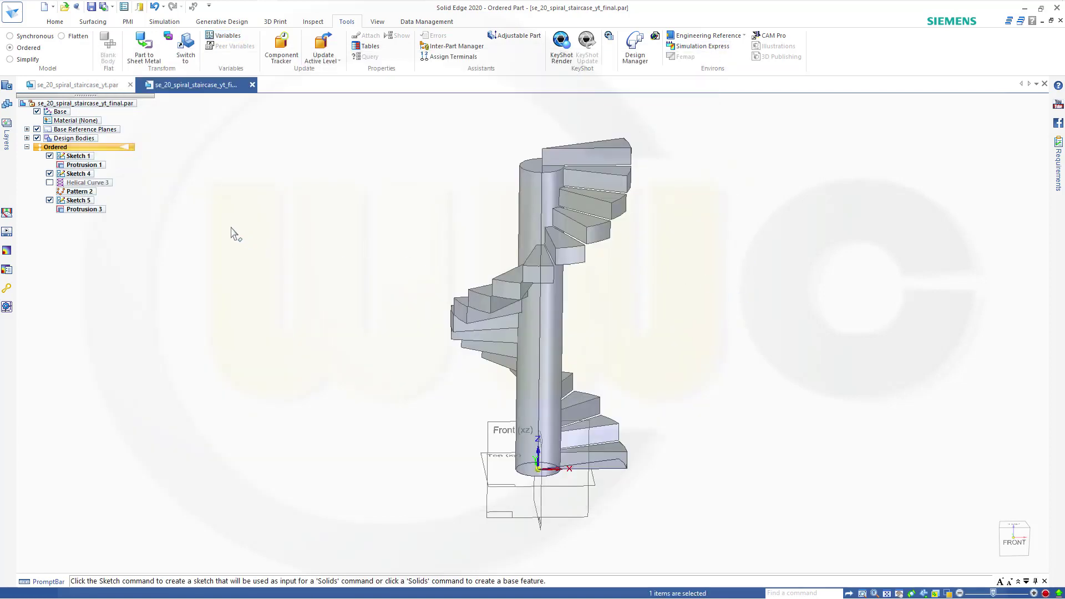
# Step: Give Protrusion 3's depth the formula =(stair_counter+1)*stair_height, making it 380 mm
pyautogui.click(82, 201)
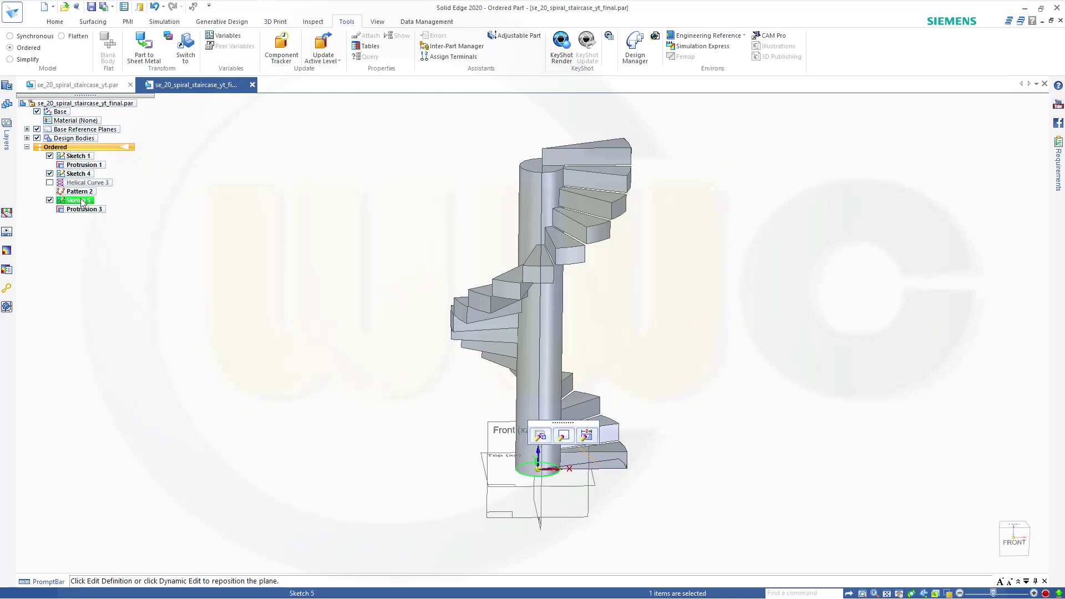
pyautogui.click(91, 210)
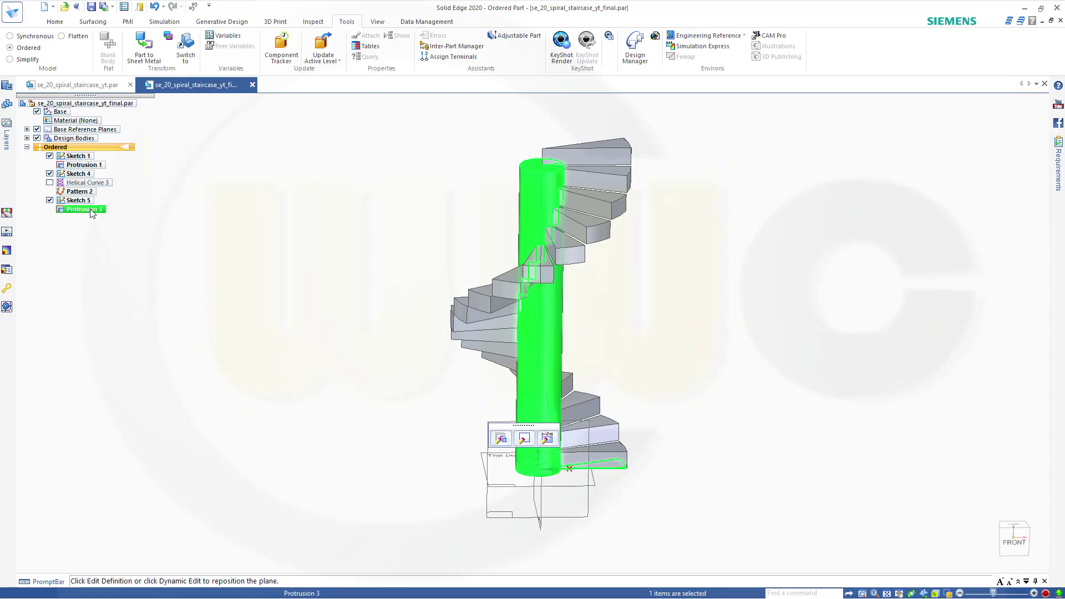
pyautogui.click(222, 36)
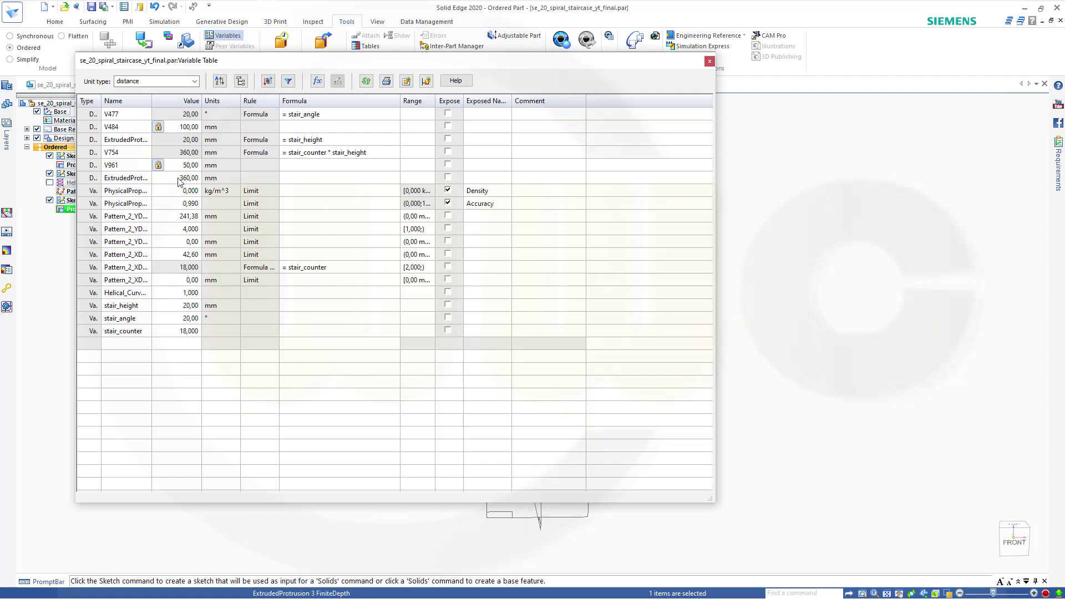
pyautogui.click(292, 177)
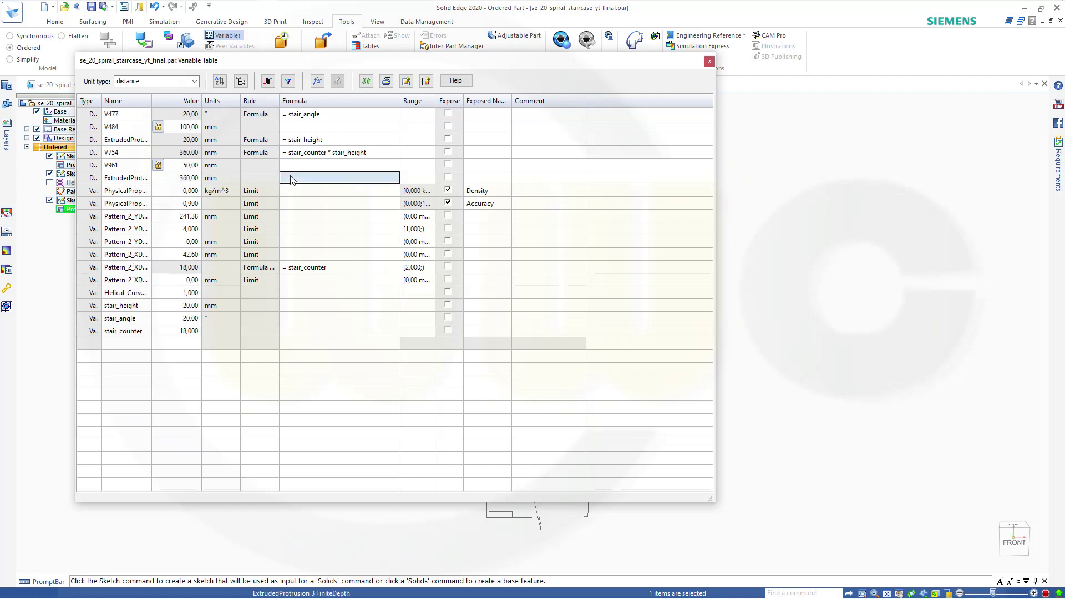
pyautogui.click(293, 178)
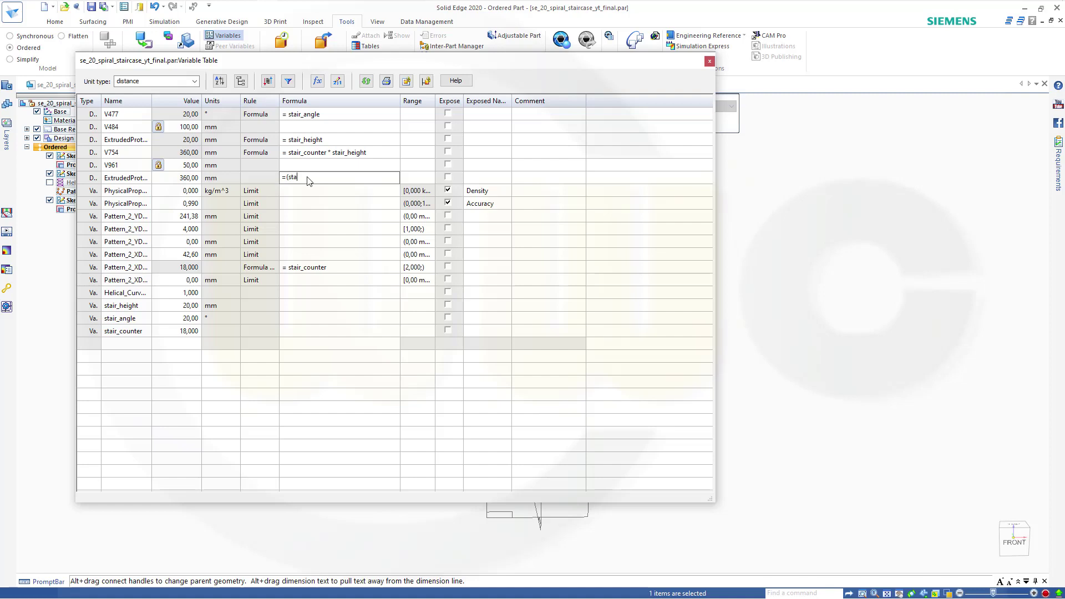
pyautogui.write('unter+1)*stair_hei')
pyautogui.write('ght')
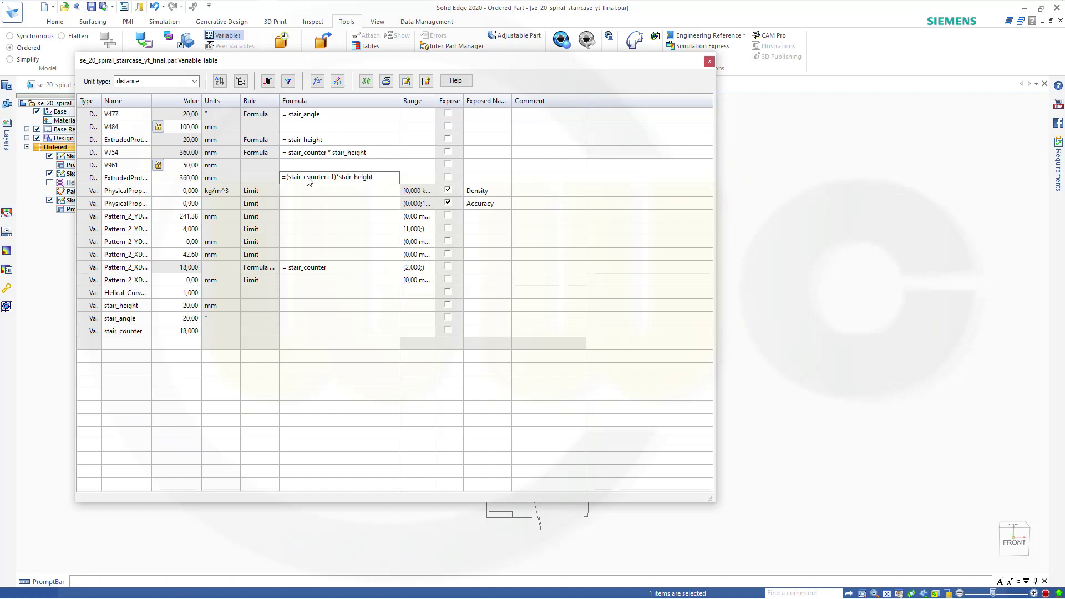
pyautogui.press('Return')
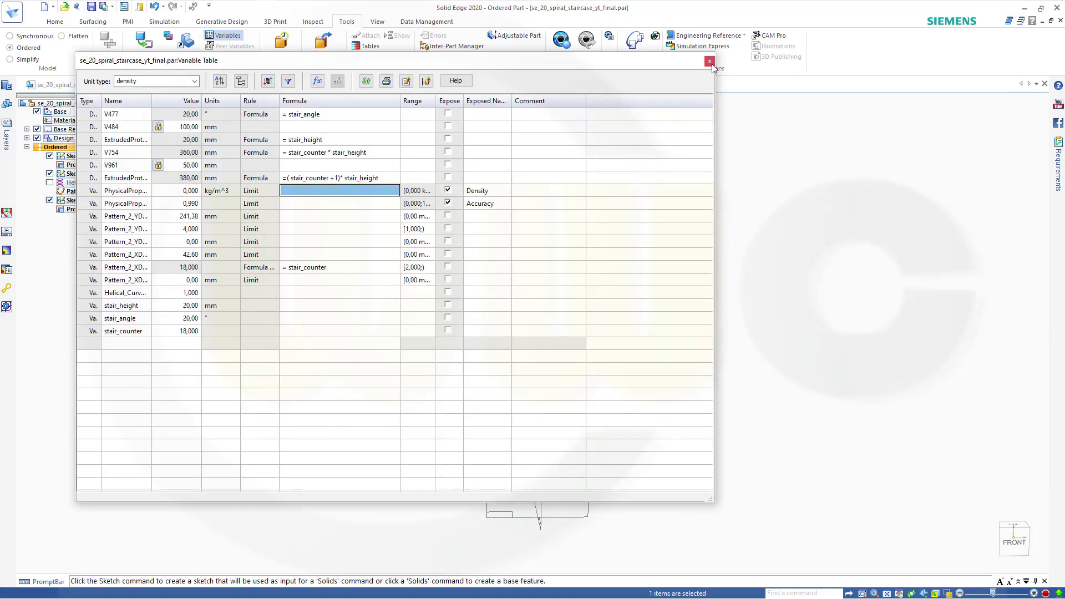
pyautogui.click(710, 61)
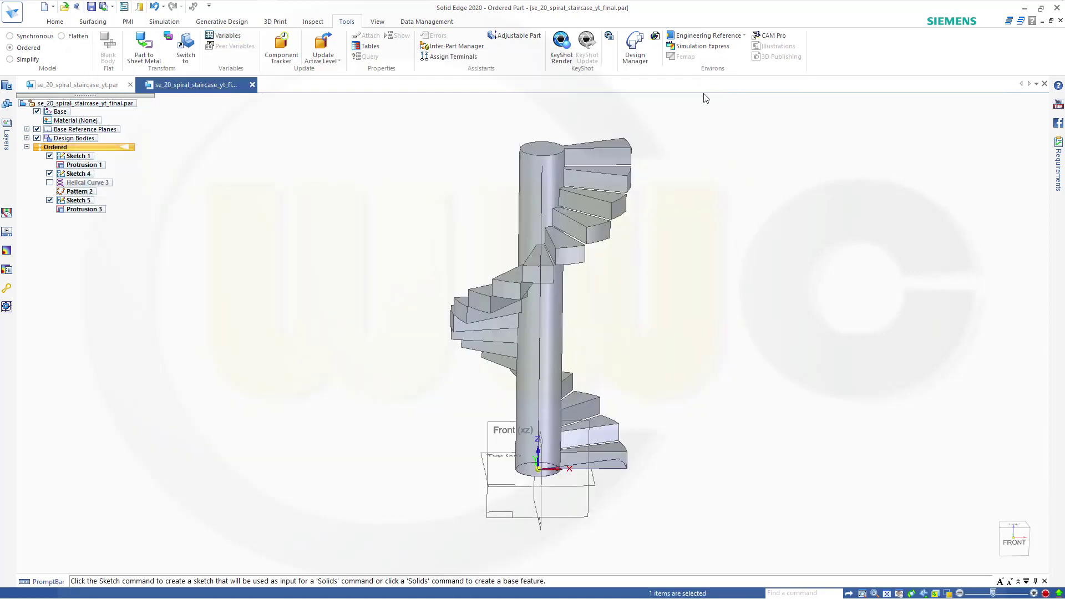
pyautogui.moveTo(442, 225); pyautogui.dragTo(504, 217, button='middle')
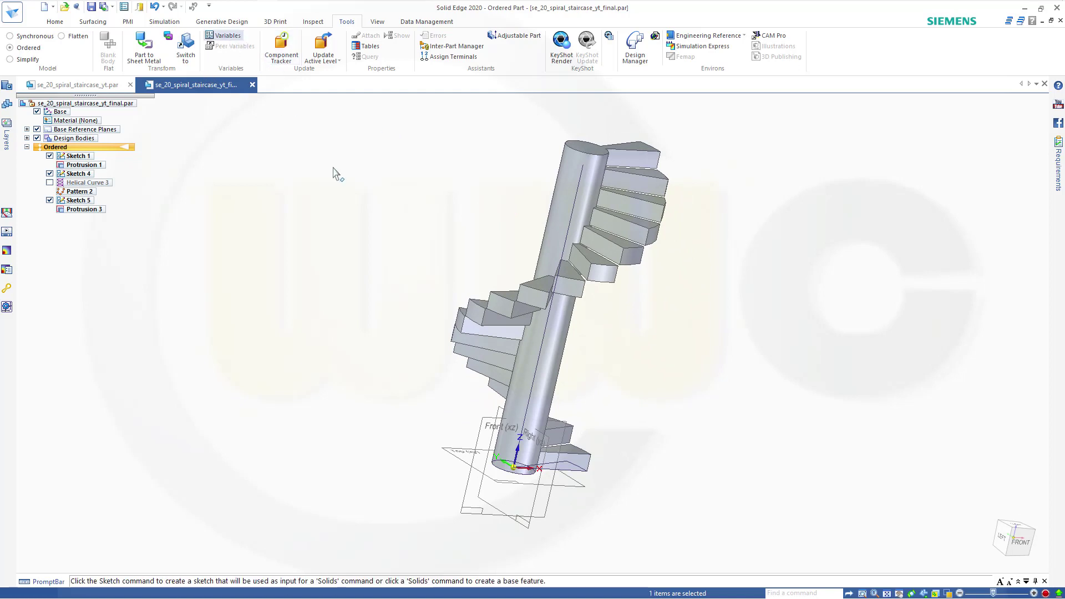
pyautogui.scroll(3, 354, 202)
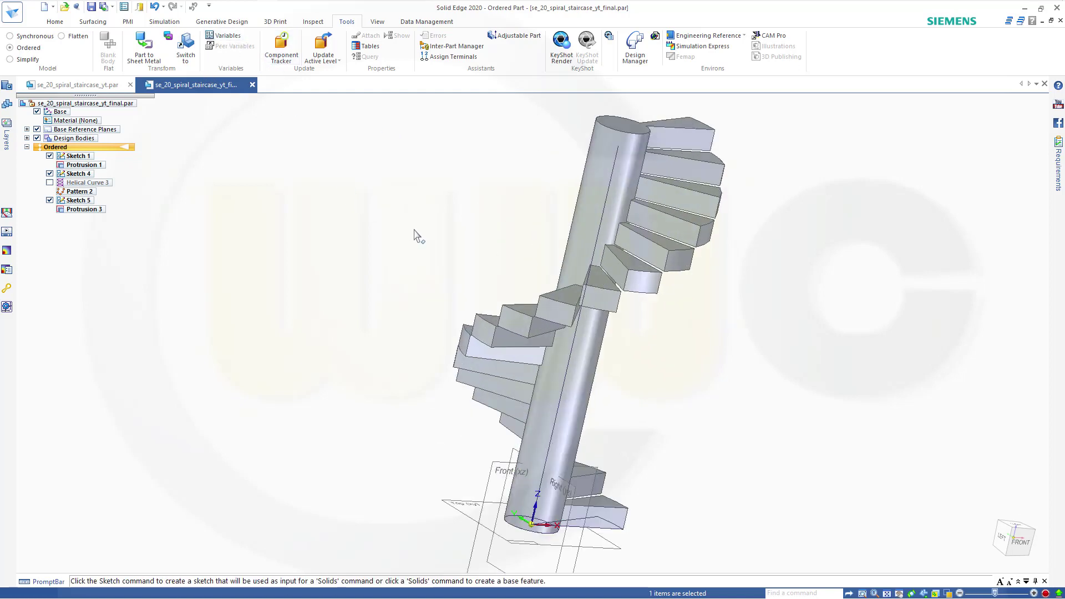
pyautogui.moveTo(437, 242)
pyautogui.mouseDown(button='middle')
pyautogui.moveTo(459, 217)
pyautogui.moveTo(440, 181)
pyautogui.moveTo(418, 239)
pyautogui.moveTo(447, 328)
pyautogui.moveTo(447, 261)
pyautogui.mouseUp(button='middle')
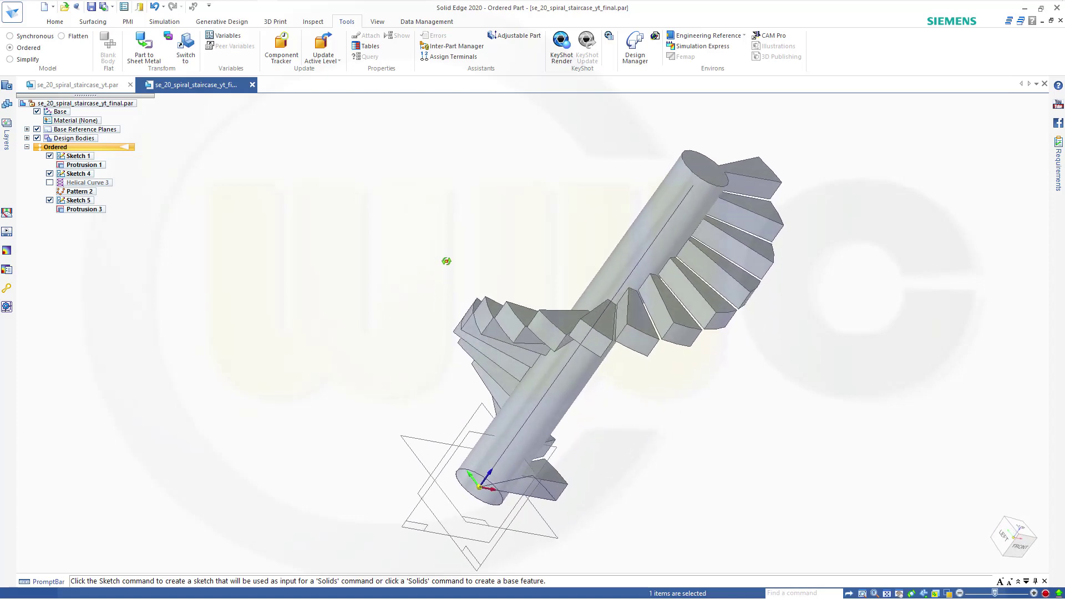